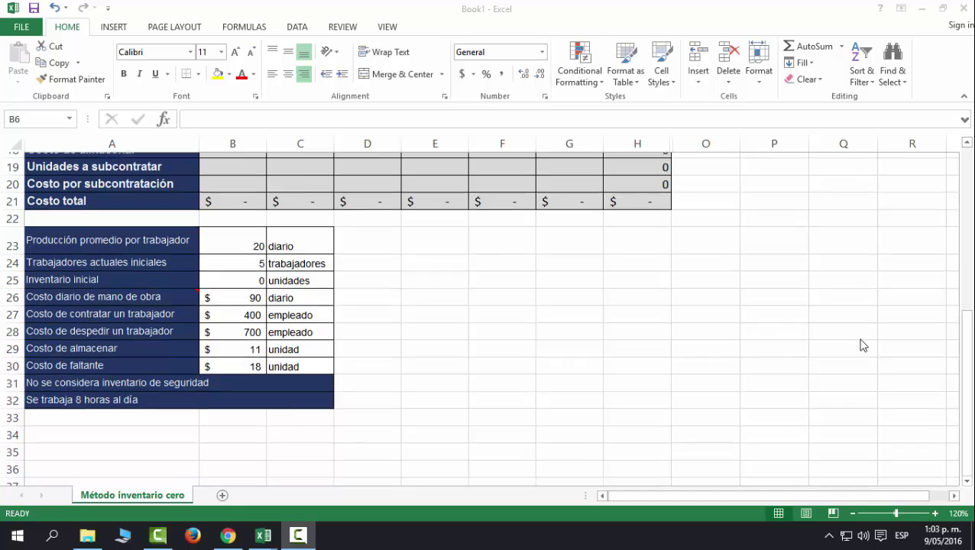
Check the January–June working days and demand values against their total formulas
{"action": "scroll", "coordinate": [863, 346], "scroll_direction": "down", "scroll_amount": 1}
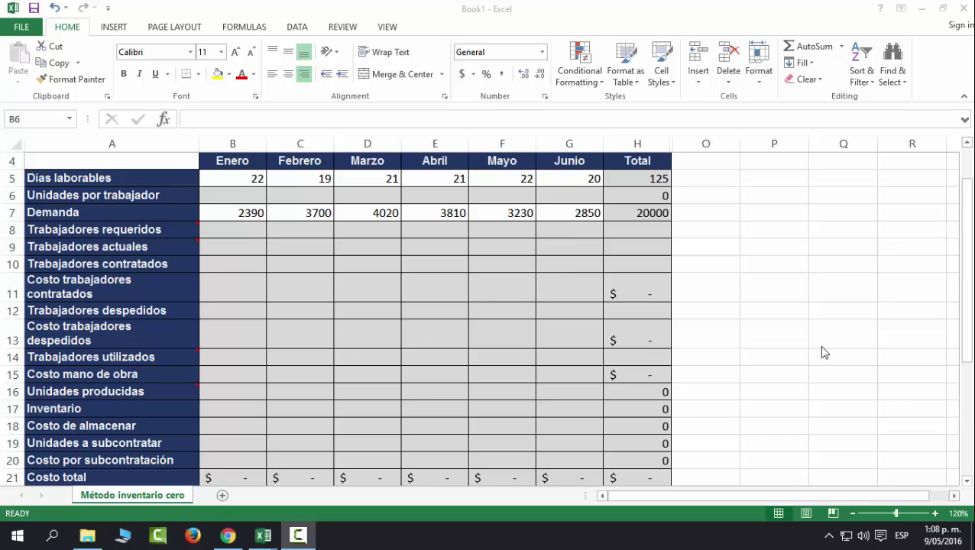
{"action": "scroll", "coordinate": [823, 351], "scroll_direction": "down", "scroll_amount": 2}
{"action": "scroll", "coordinate": [822, 352], "scroll_direction": "down", "scroll_amount": 2}
{"action": "scroll", "coordinate": [823, 351], "scroll_direction": "down", "scroll_amount": 1}
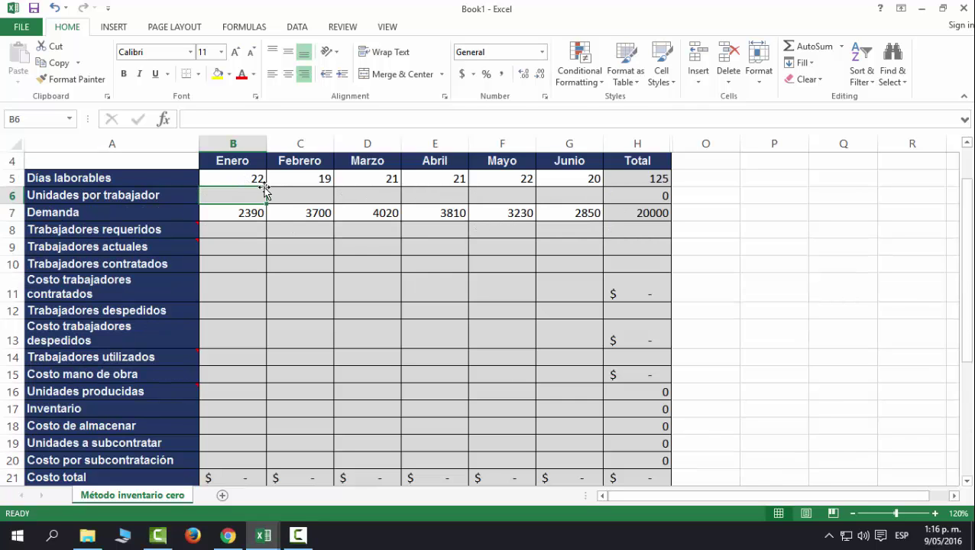
{"action": "left_click", "coordinate": [259, 181]}
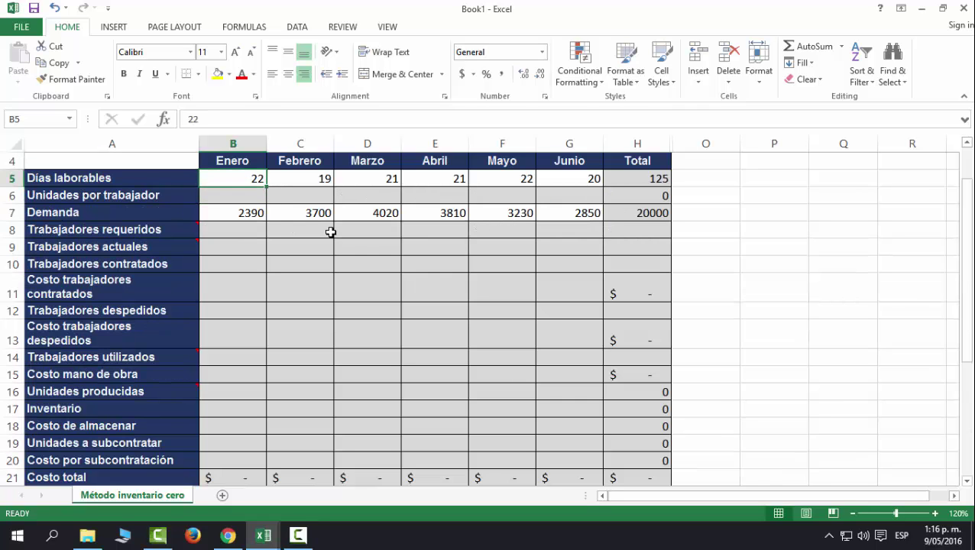
{"action": "left_click_drag", "start_coordinate": [251, 179], "coordinate": [565, 174]}
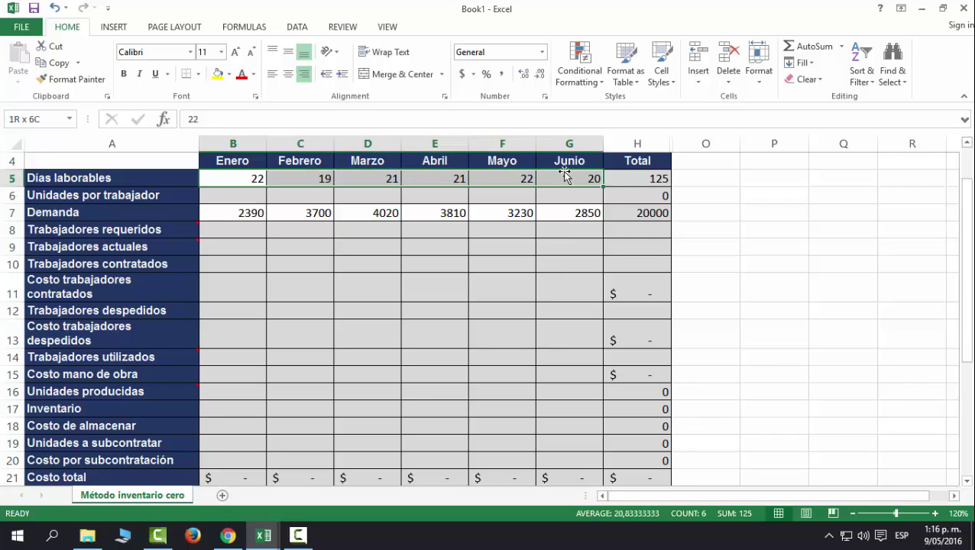
{"action": "left_click", "coordinate": [661, 182]}
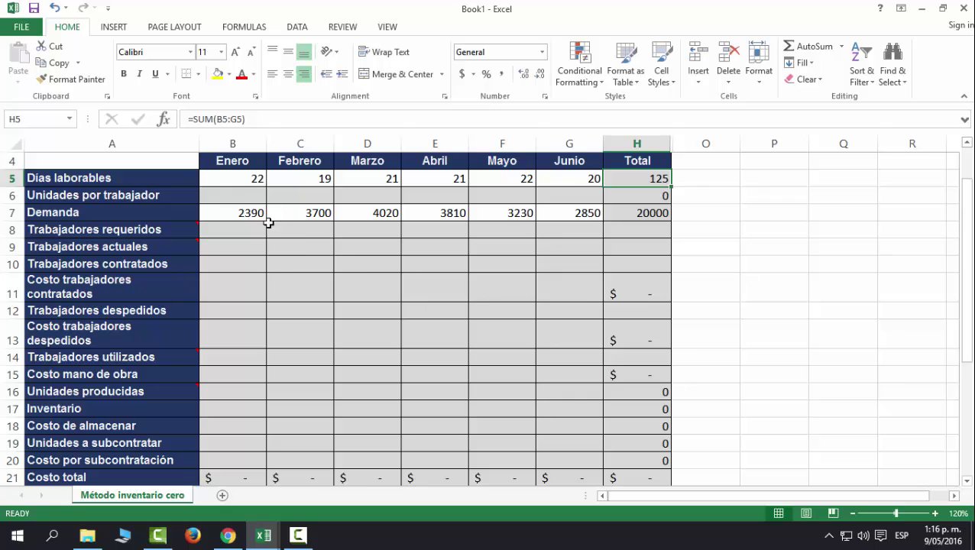
{"action": "left_click", "coordinate": [233, 212]}
{"action": "left_click_drag", "start_coordinate": [235, 215], "coordinate": [576, 213]}
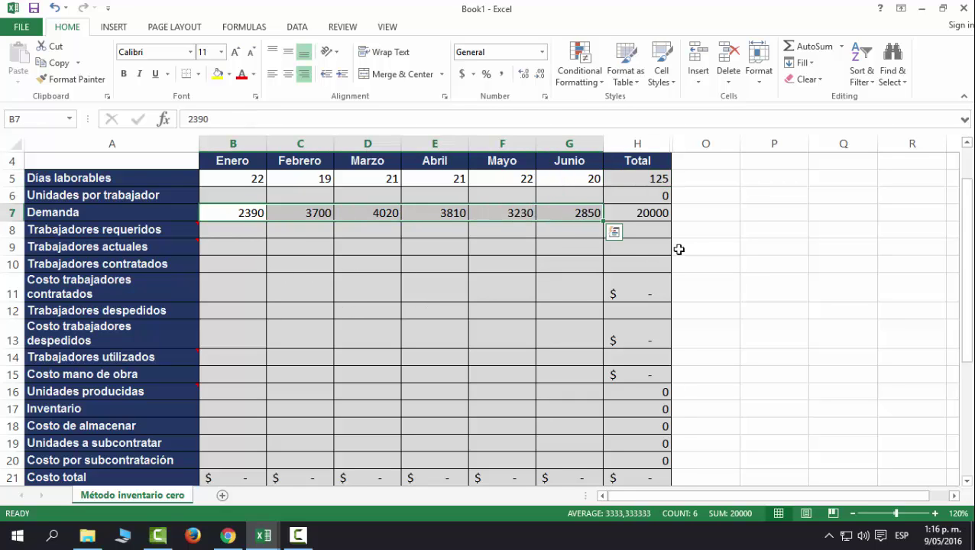
{"action": "left_click", "coordinate": [654, 213]}
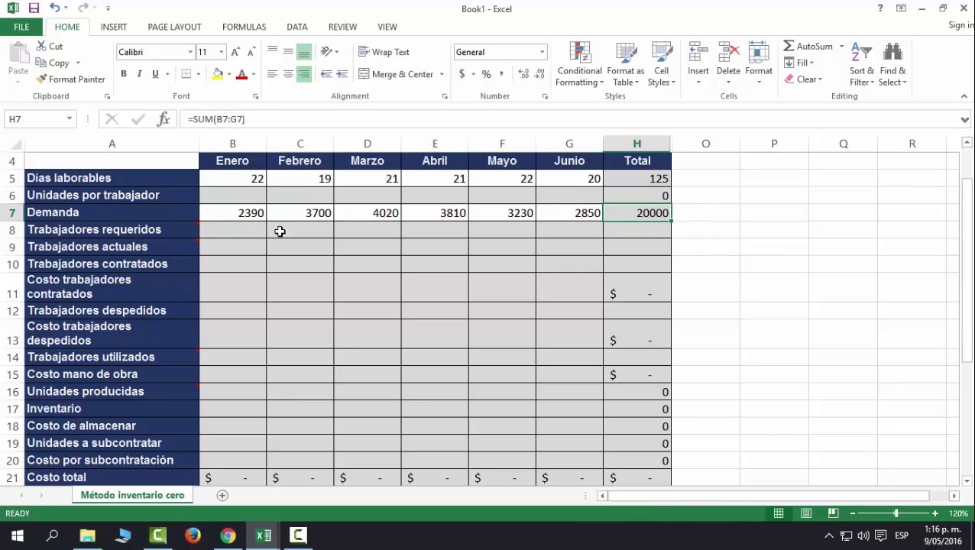
Enter =$B$23*B5 in B6 for January's units per worker
{"action": "left_click", "coordinate": [234, 199]}
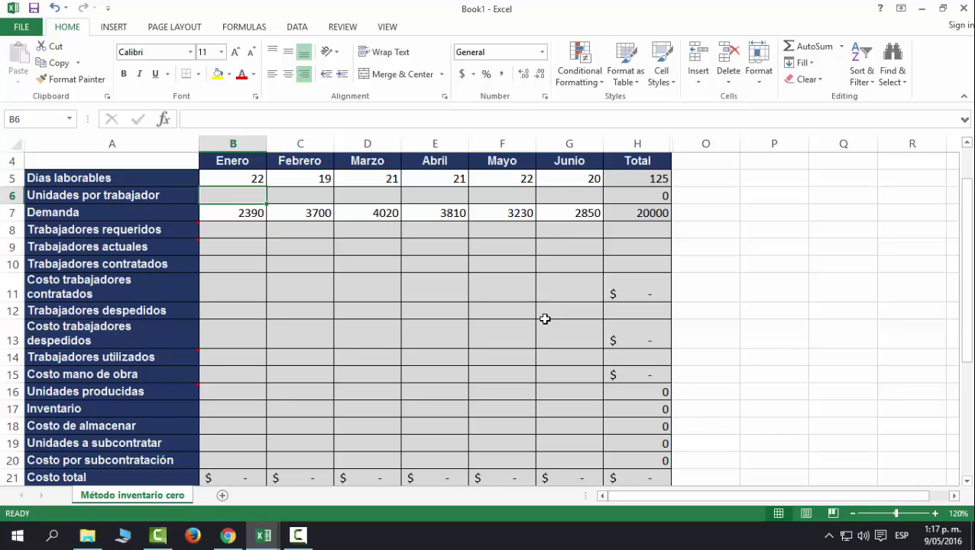
{"action": "type", "text": "="}
{"action": "scroll", "coordinate": [454, 334], "scroll_direction": "down", "scroll_amount": 2}
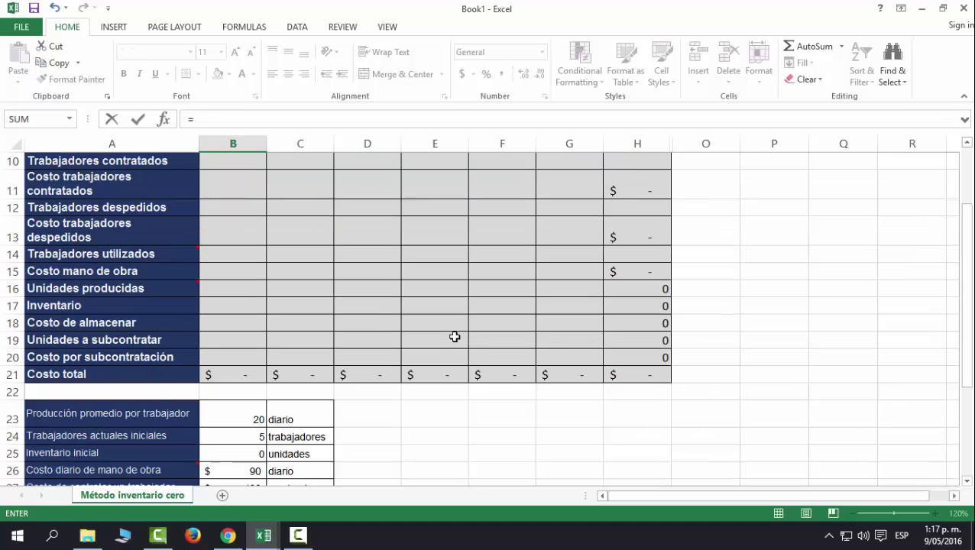
{"action": "left_click", "coordinate": [228, 417]}
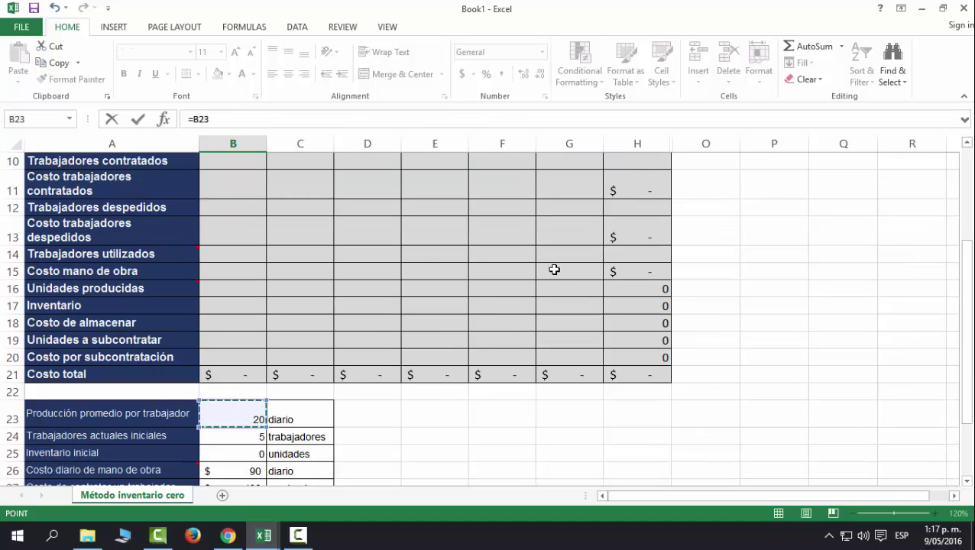
{"action": "key", "text": "F4"}
{"action": "scroll", "coordinate": [554, 270], "scroll_direction": "up", "scroll_amount": 3}
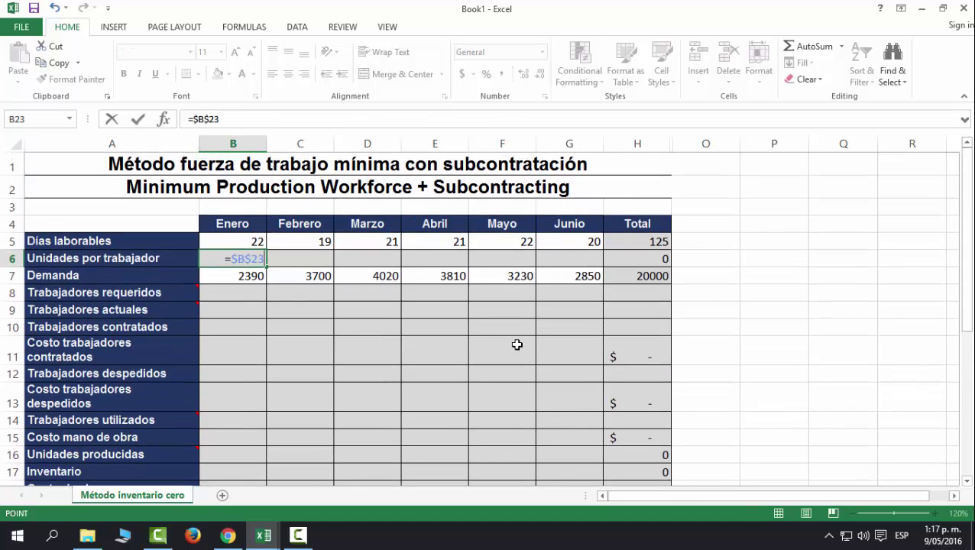
{"action": "type", "text": "*"}
{"action": "left_click", "coordinate": [238, 237]}
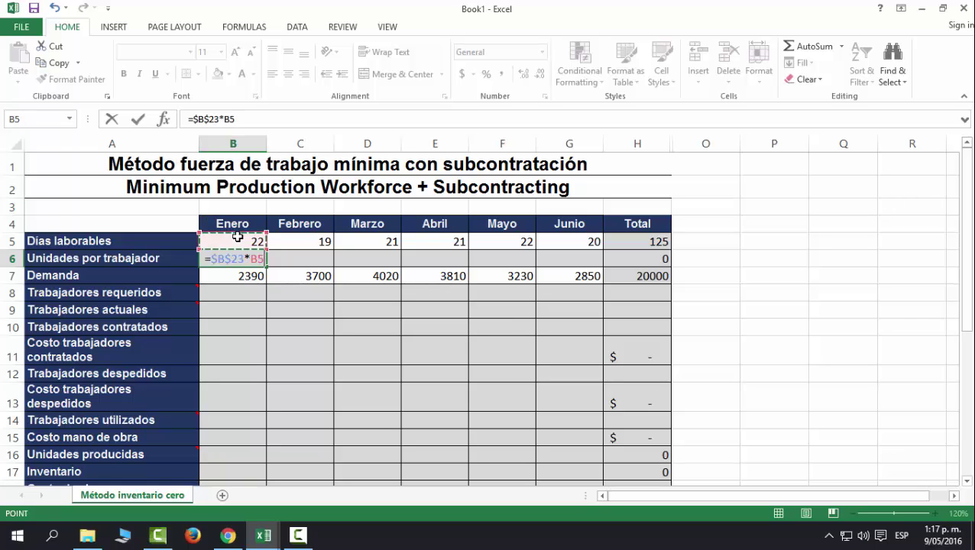
{"action": "key", "text": "Return"}
Copy the units-per-worker formula through June and confirm the 2500 total
{"action": "left_click", "coordinate": [260, 260]}
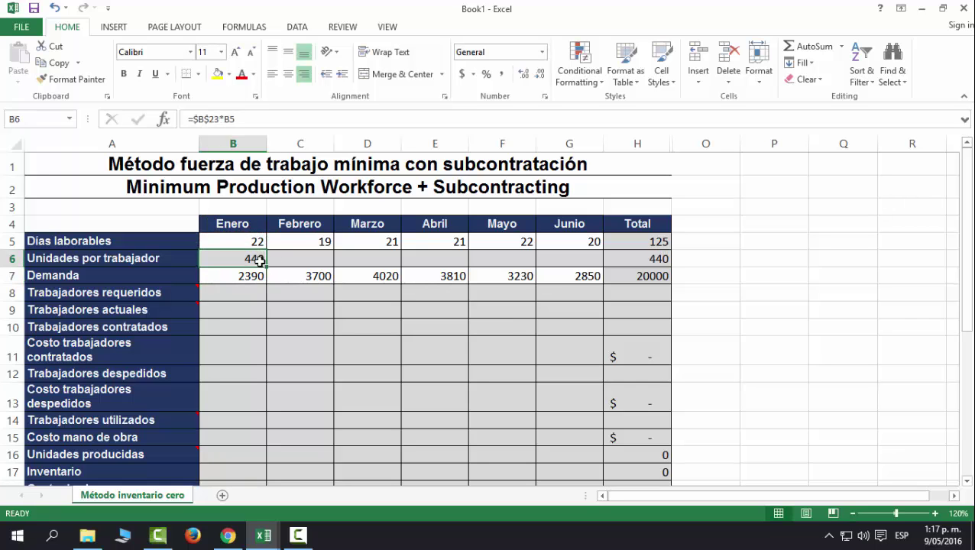
{"action": "left_click_drag", "start_coordinate": [265, 264], "coordinate": [589, 263]}
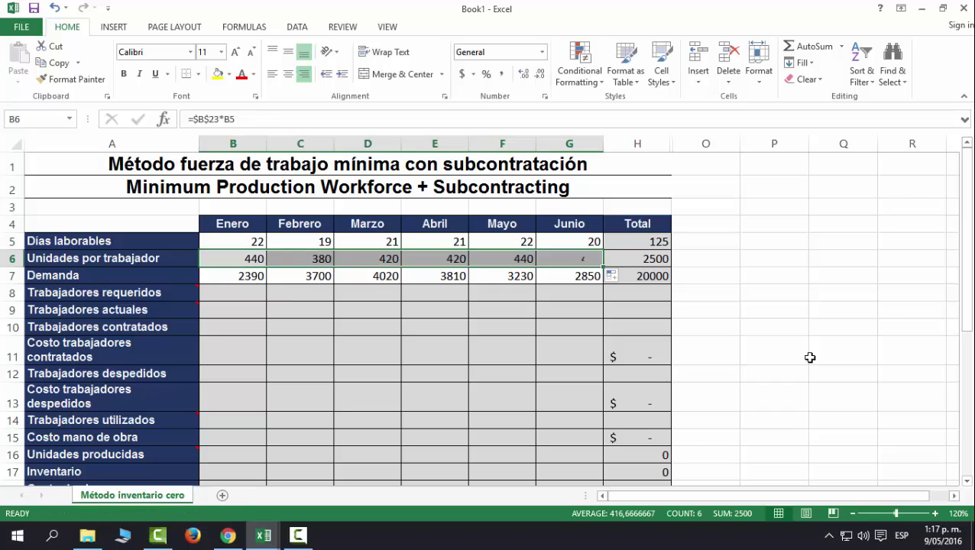
{"action": "left_click", "coordinate": [651, 259]}
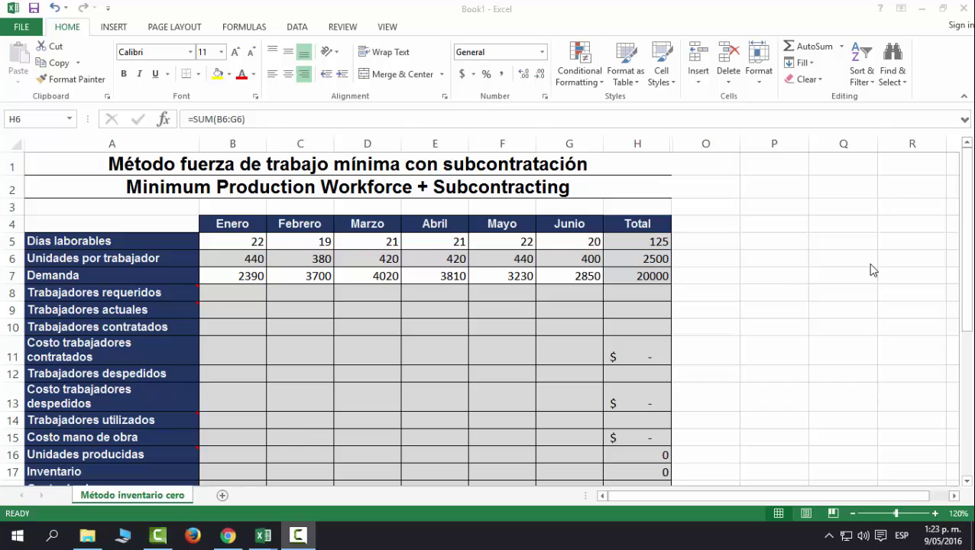
{"action": "left_click", "coordinate": [252, 257]}
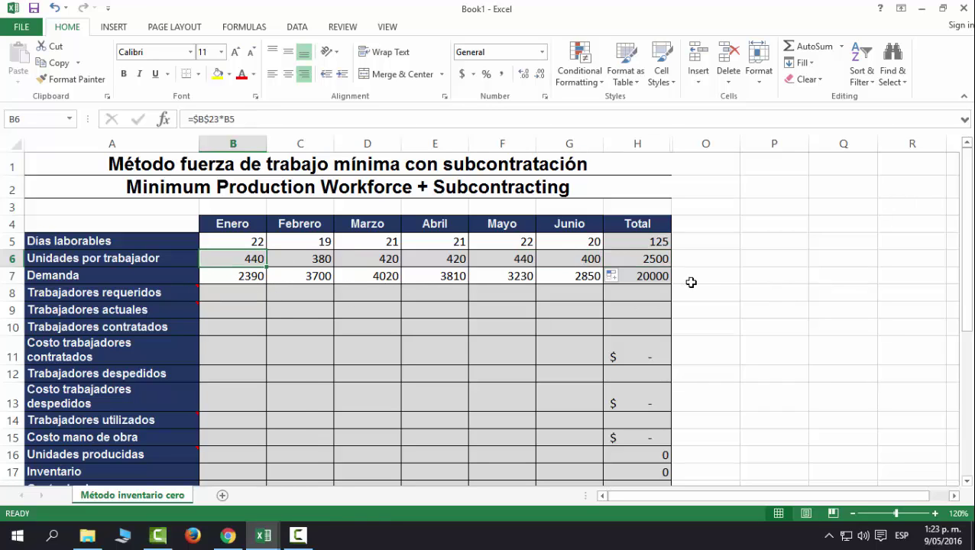
{"action": "left_click", "coordinate": [250, 278]}
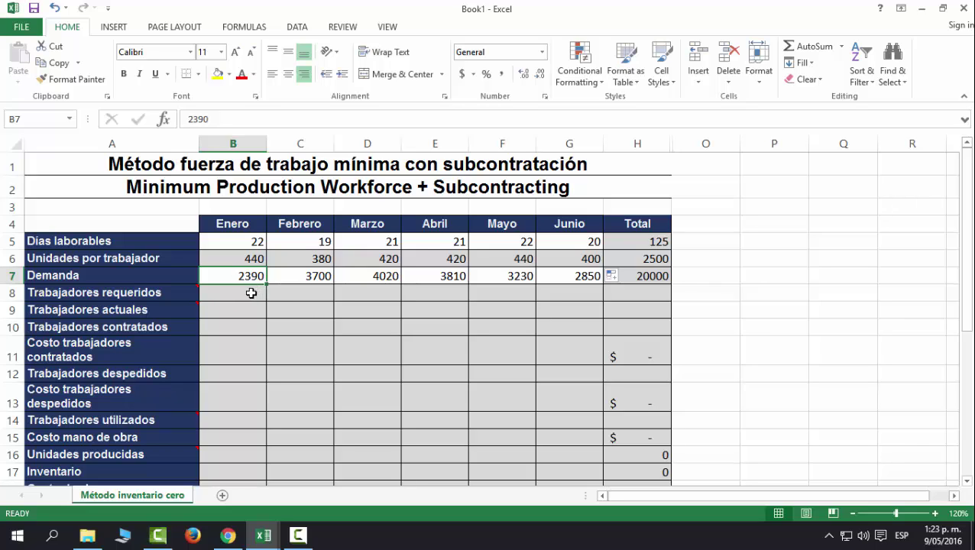
Enter =B7/B6 in B8 for January's required workers
{"action": "left_click", "coordinate": [256, 294]}
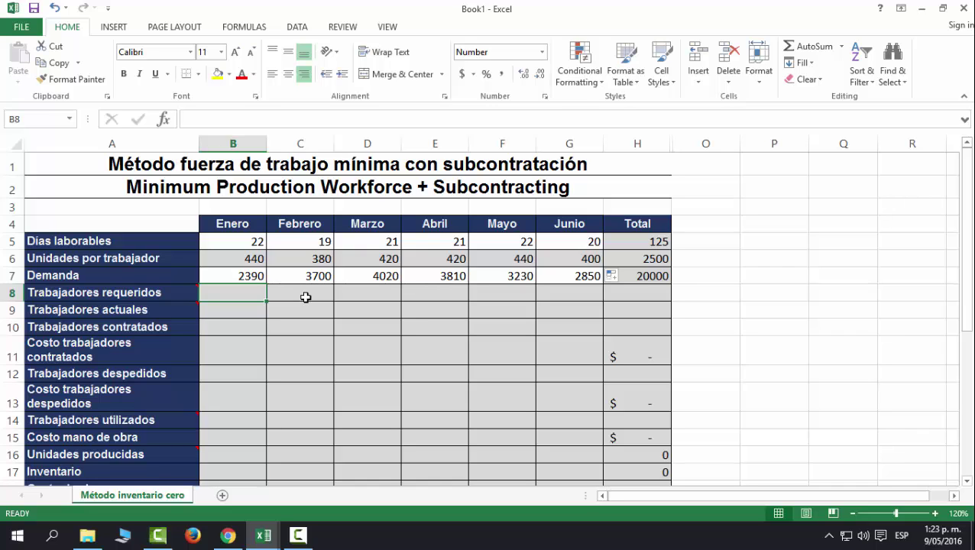
{"action": "type", "text": "="}
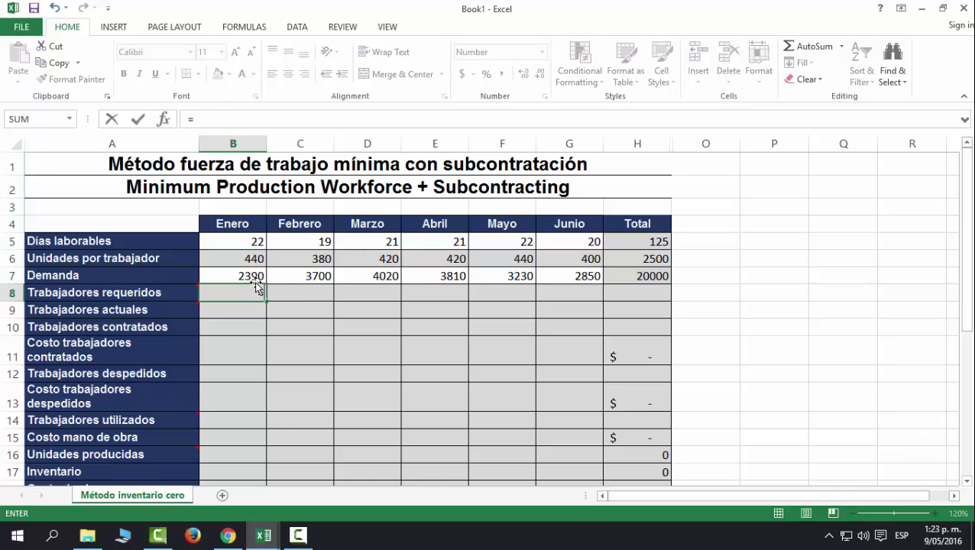
{"action": "left_click", "coordinate": [254, 277]}
{"action": "type", "text": "/"}
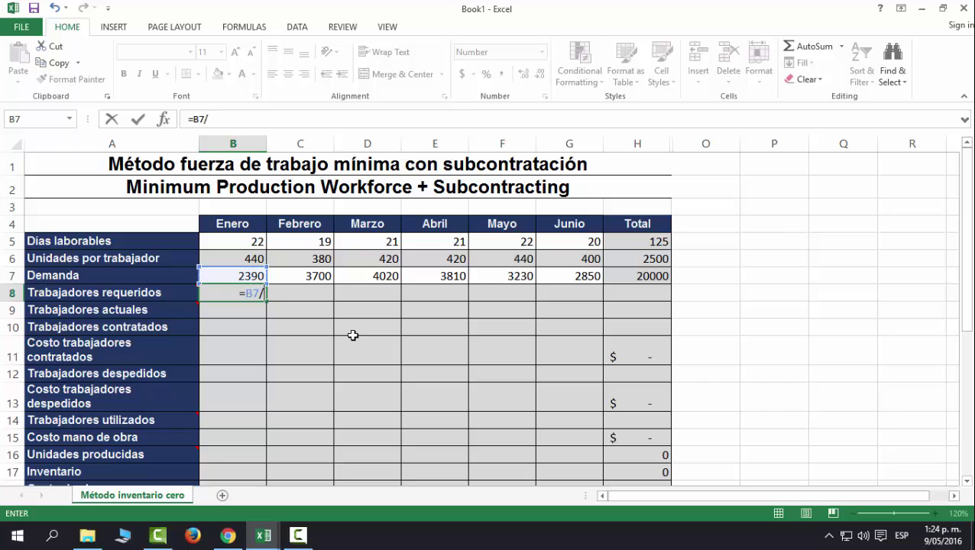
{"action": "left_click", "coordinate": [245, 258]}
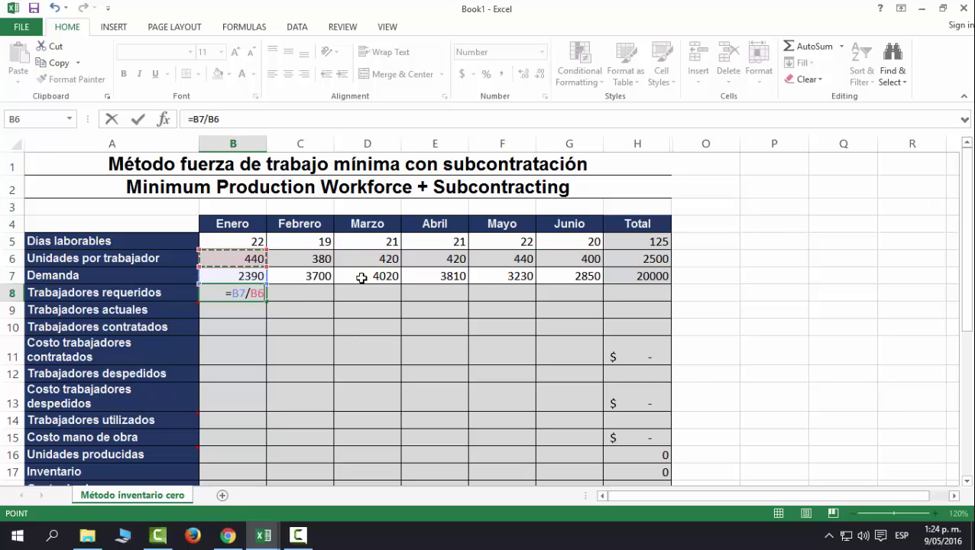
{"action": "key", "text": "Return"}
{"action": "left_click", "coordinate": [249, 294]}
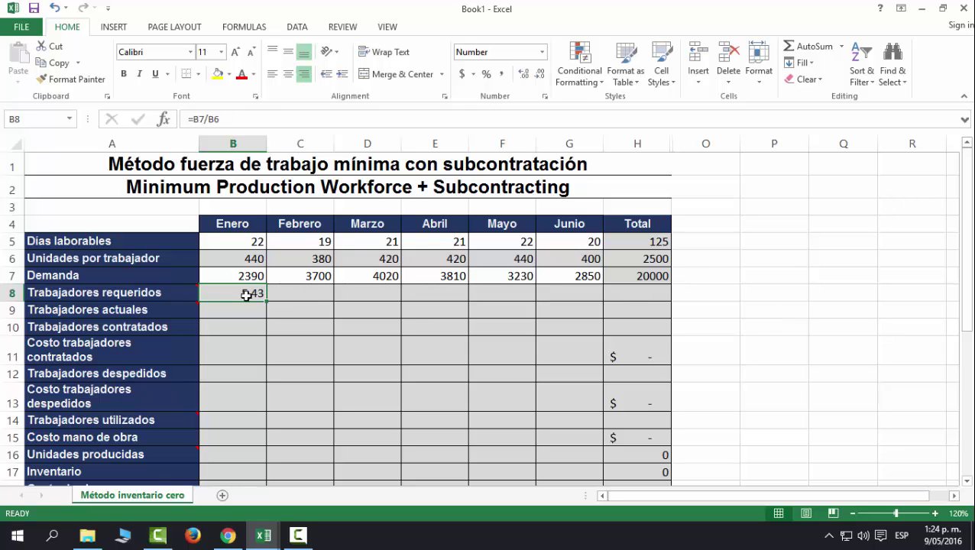
Change B8 to =ROUNDUP(B7/B6;0) so January needs 6 workers
{"action": "left_click", "coordinate": [192, 119]}
{"action": "type", "text": "rou"}
{"action": "type", "text": "nd"}
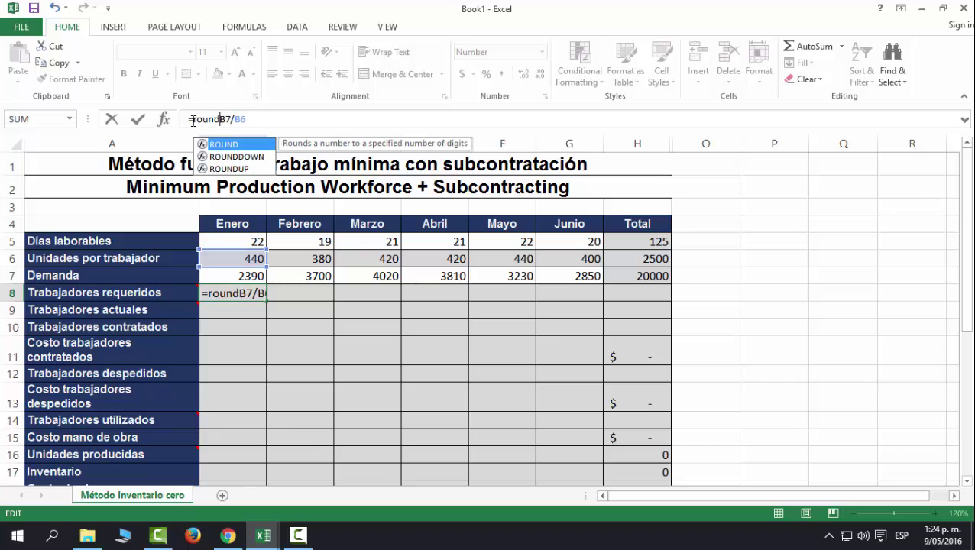
{"action": "key", "text": "Tab"}
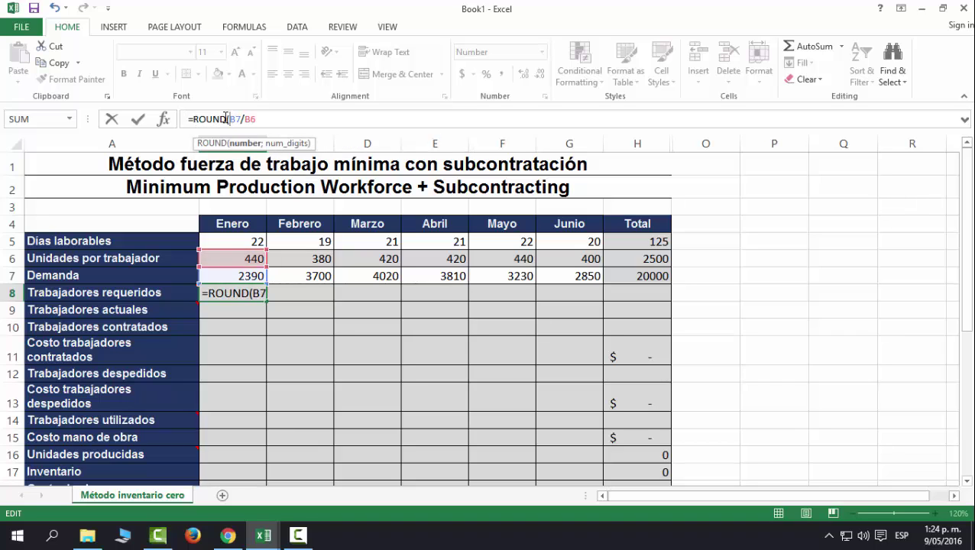
{"action": "left_click", "coordinate": [225, 118]}
{"action": "type", "text": "UP"}
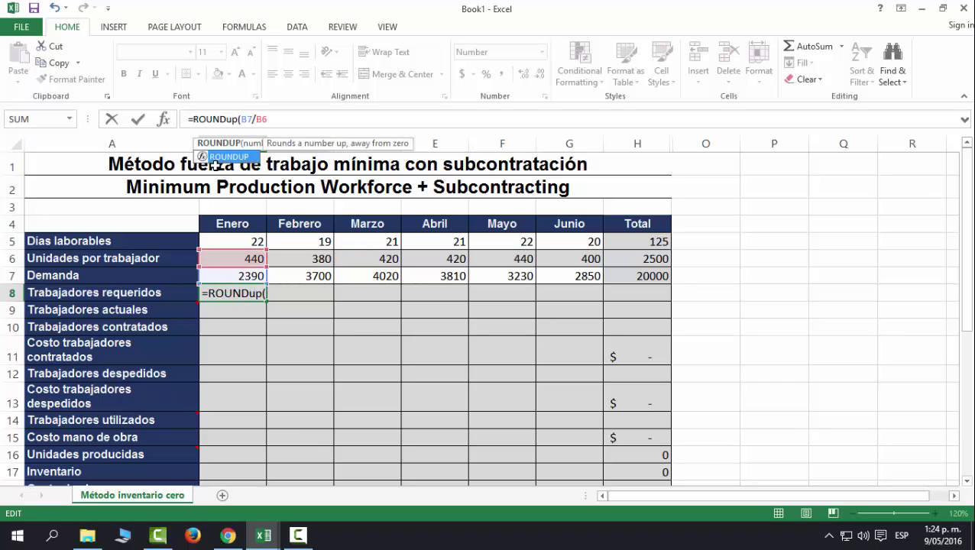
{"action": "left_click", "coordinate": [301, 120]}
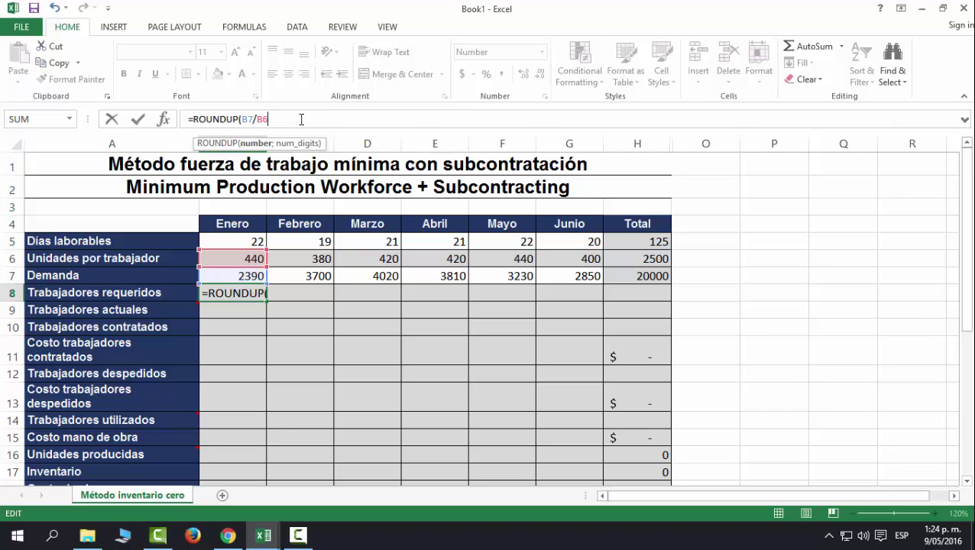
{"action": "type", "text": ";"}
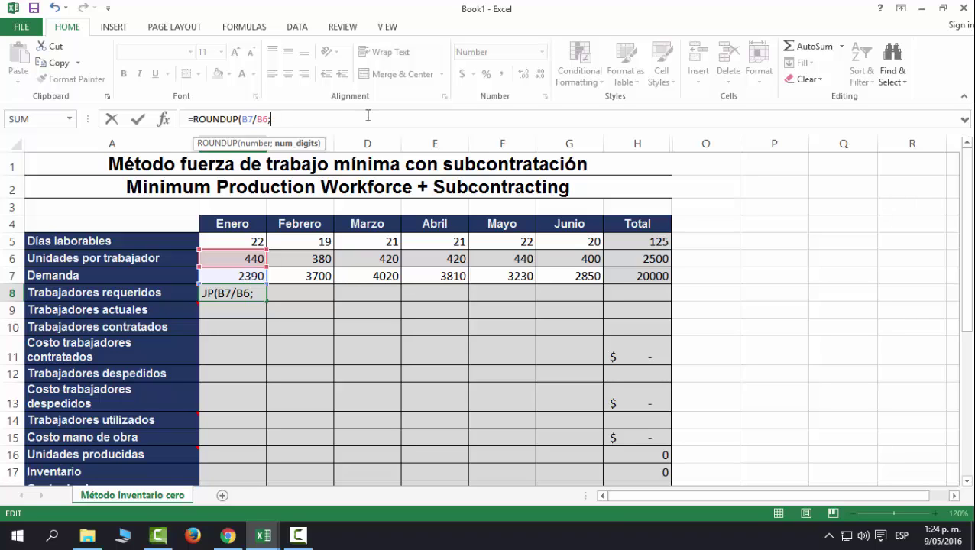
{"action": "type", "text": "0"}
{"action": "key", "text": "Return"}
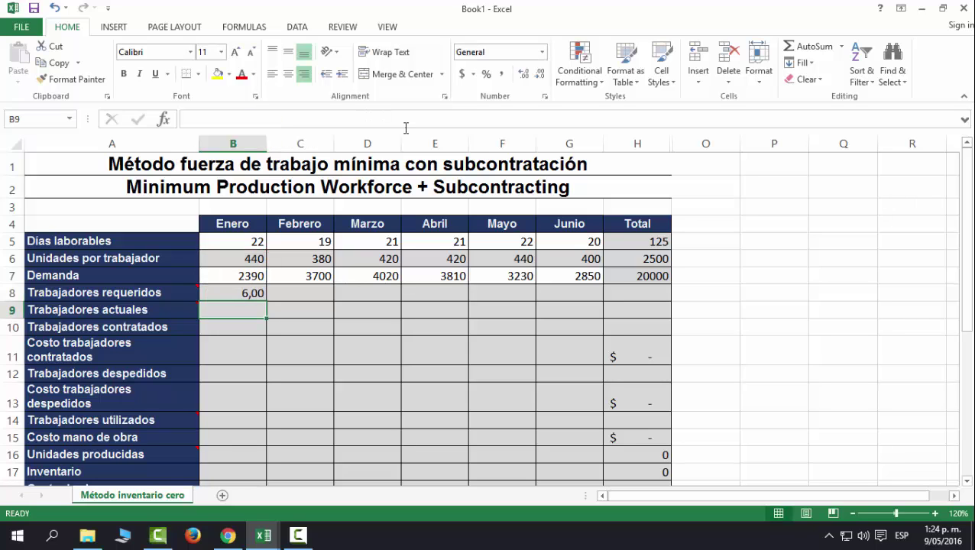
{"action": "left_click", "coordinate": [256, 292]}
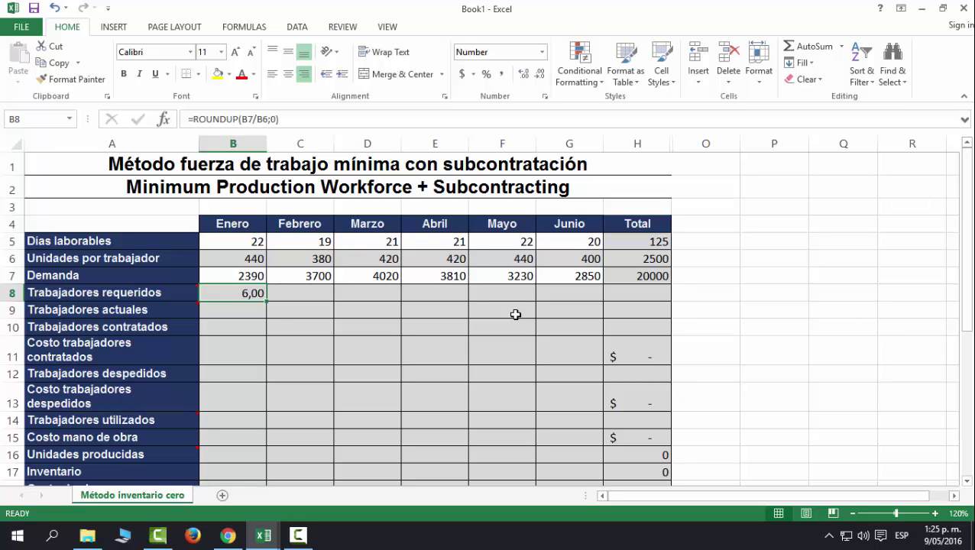
Copy B8's formula to G8 and remove two decimals, showing 6, 10, 10, 10, 8, 8
{"action": "scroll", "coordinate": [515, 314], "scroll_direction": "down", "scroll_amount": 4}
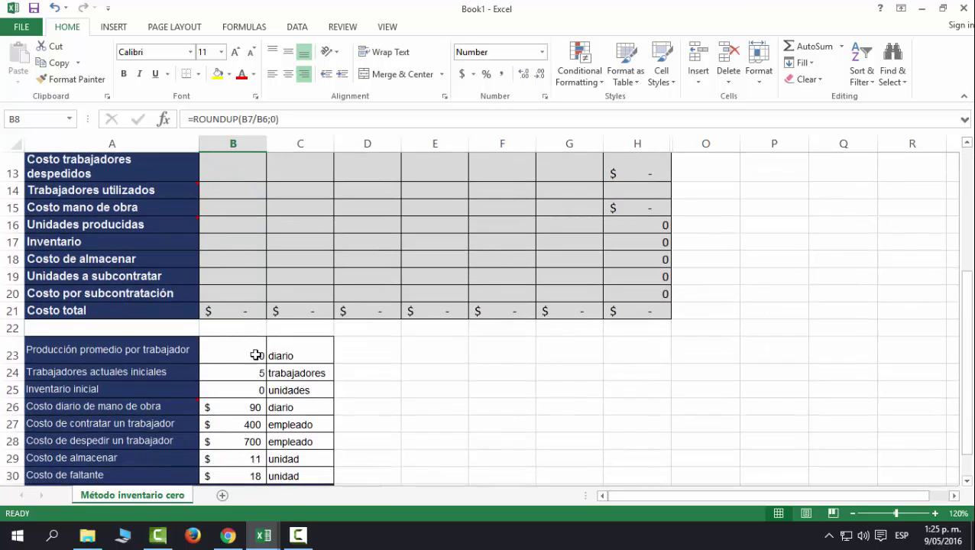
{"action": "scroll", "coordinate": [328, 357], "scroll_direction": "up", "scroll_amount": 3}
{"action": "scroll", "coordinate": [329, 357], "scroll_direction": "up", "scroll_amount": 1}
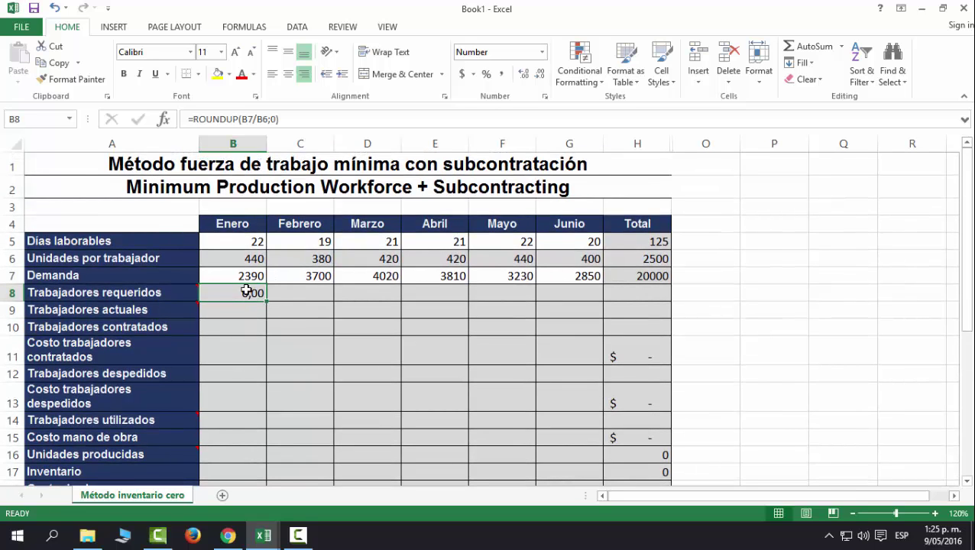
{"action": "double_click", "coordinate": [246, 291]}
{"action": "key", "text": "Escape"}
{"action": "left_click_drag", "start_coordinate": [266, 301], "coordinate": [598, 310]}
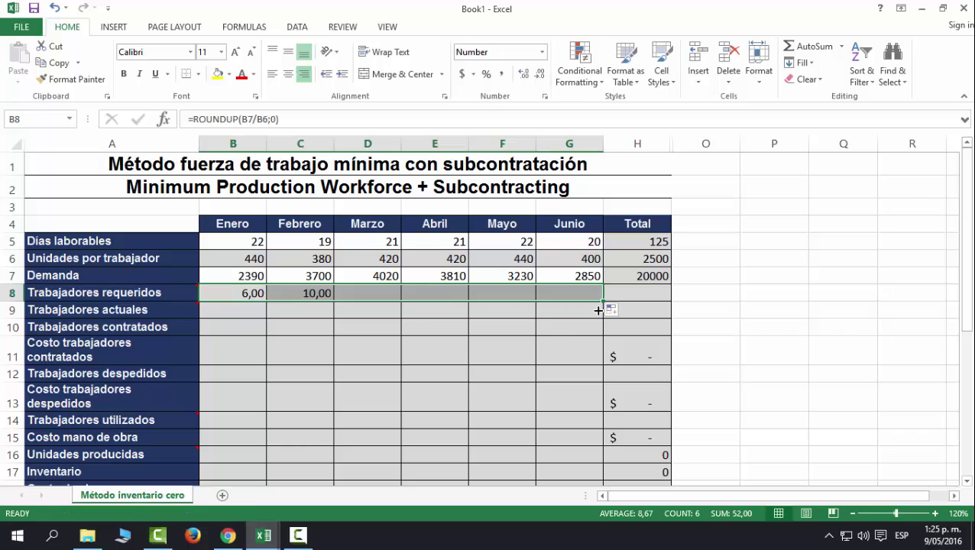
{"action": "left_click", "coordinate": [540, 77]}
{"action": "left_click", "coordinate": [540, 76]}
{"action": "left_click", "coordinate": [258, 292]}
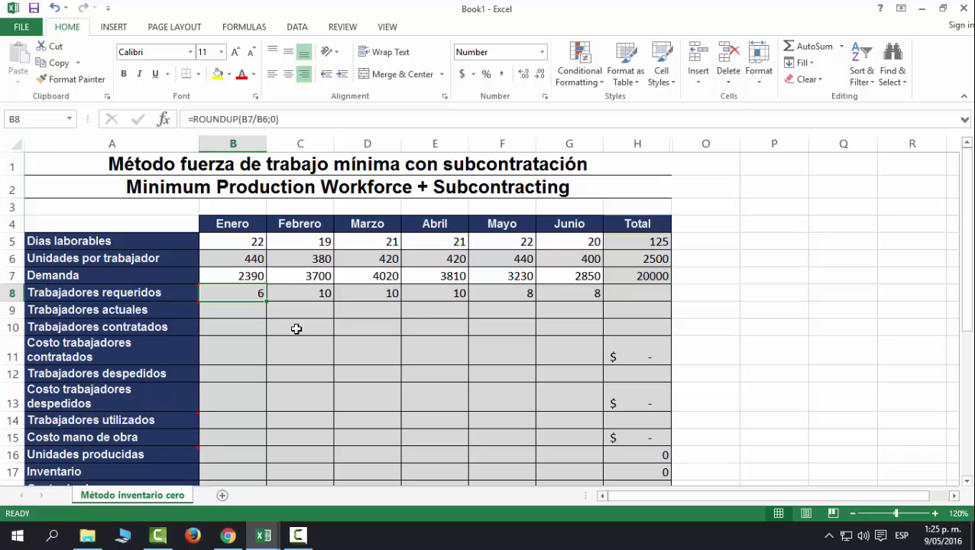
{"action": "left_click", "coordinate": [256, 313]}
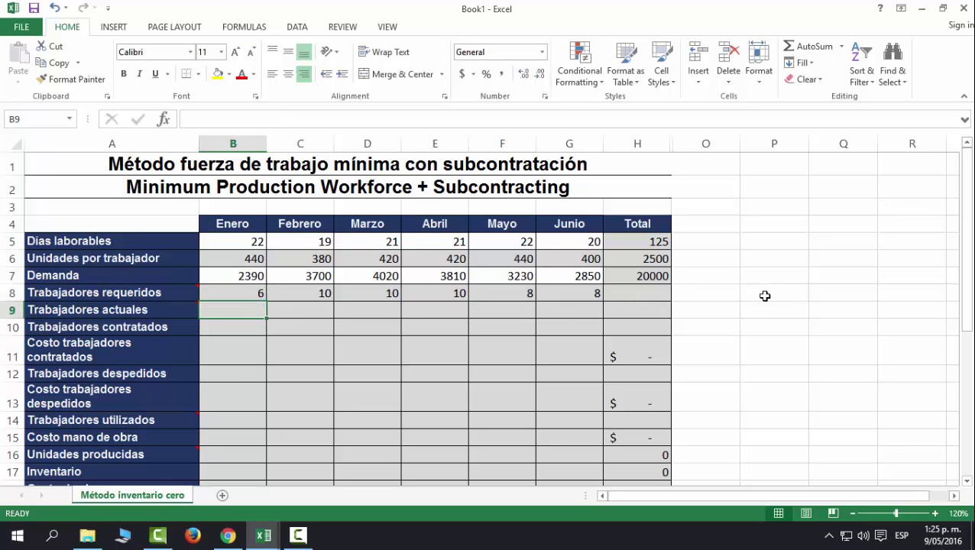
Enter 5 current workers and 1 hired worker for January
{"action": "scroll", "coordinate": [766, 295], "scroll_direction": "down", "scroll_amount": 1}
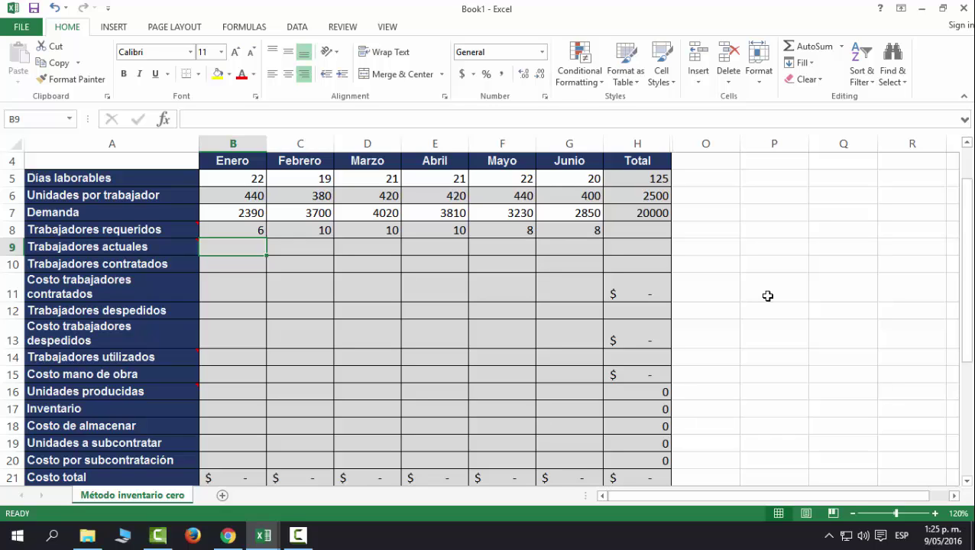
{"action": "type", "text": "5"}
{"action": "key", "text": "Return"}
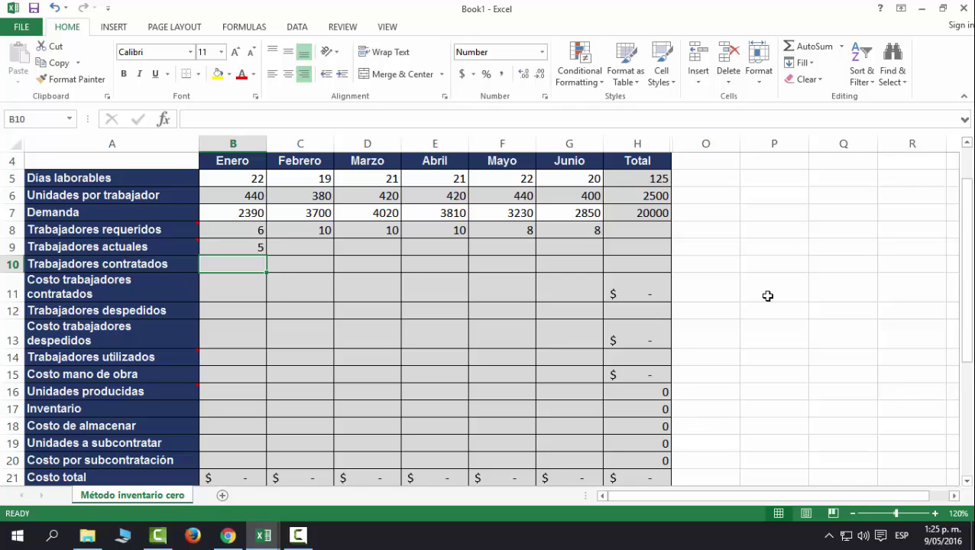
{"action": "type", "text": "1"}
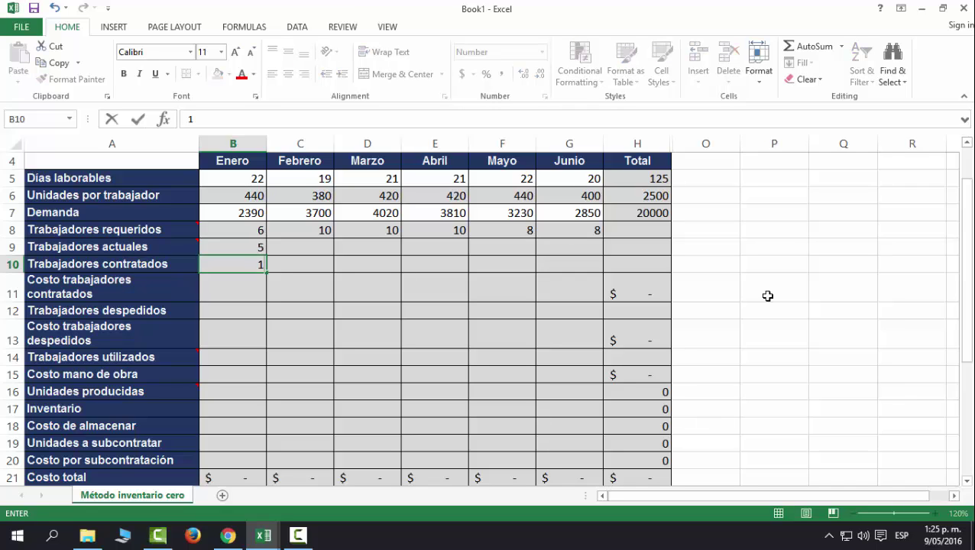
{"action": "key", "text": "Return"}
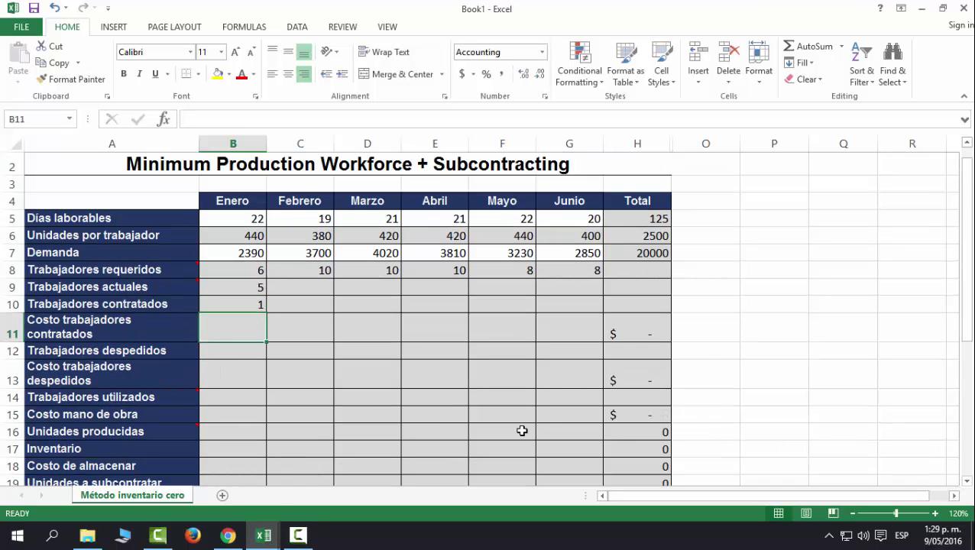
Fill the hiring cost =B10*$B$27 across January–June, giving $400 for January
{"action": "type", "text": "="}
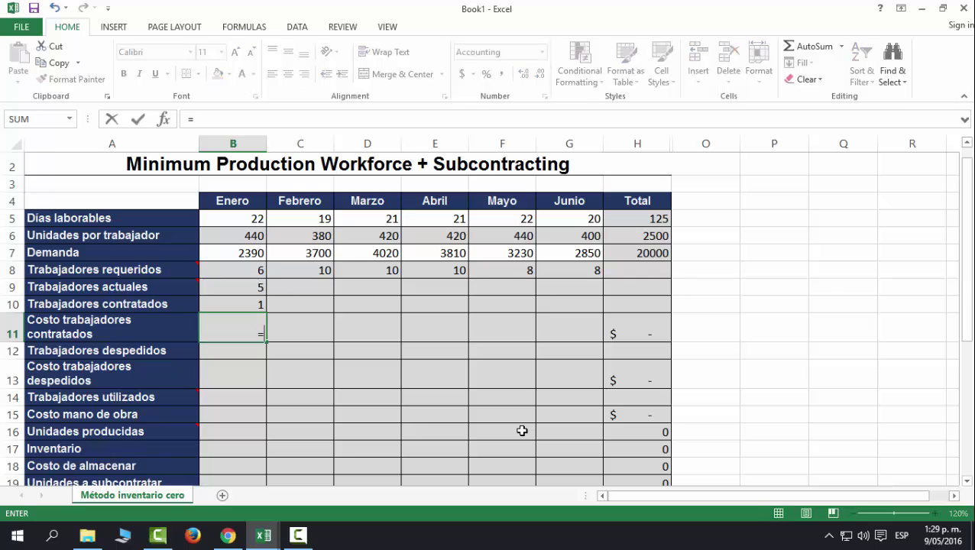
{"action": "left_click", "coordinate": [238, 302]}
{"action": "type", "text": "*"}
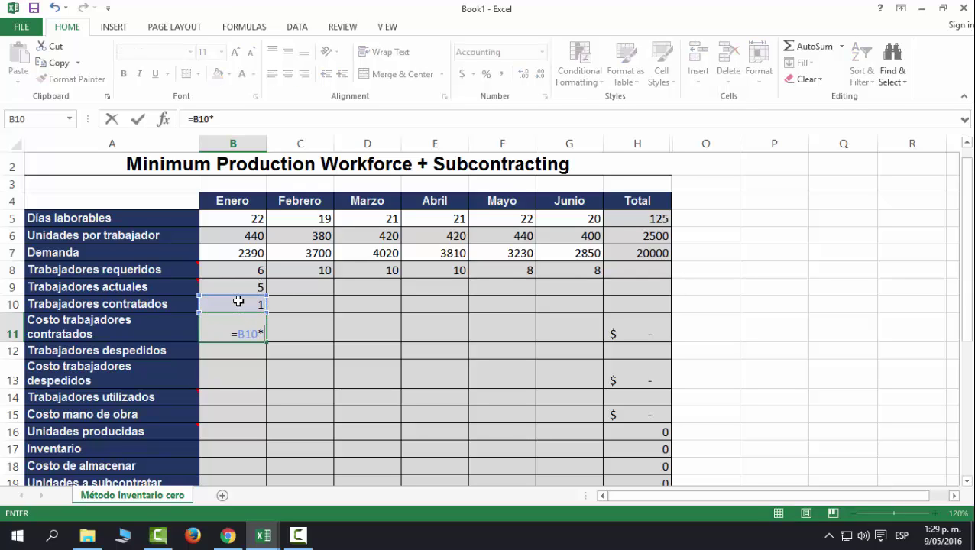
{"action": "scroll", "coordinate": [239, 302], "scroll_direction": "down", "scroll_amount": 4}
{"action": "left_click", "coordinate": [231, 394]}
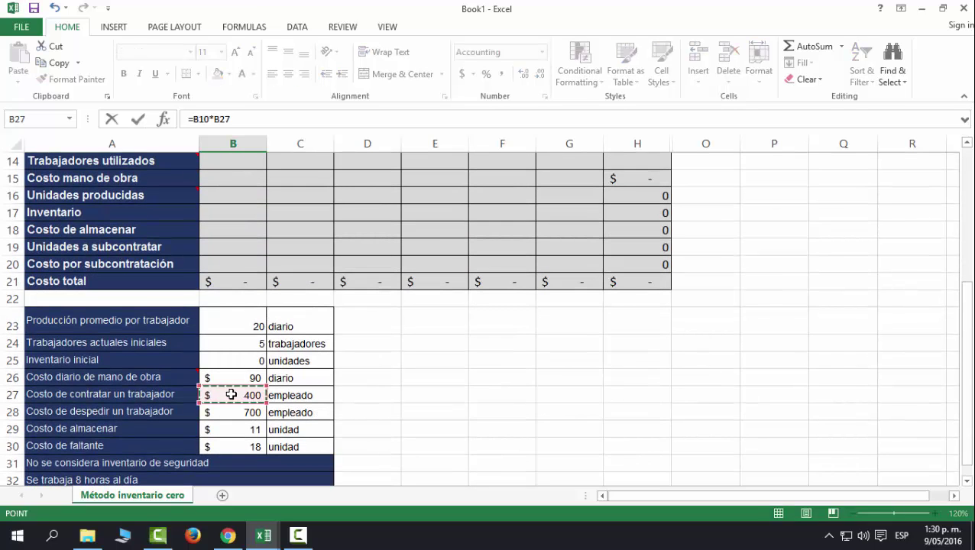
{"action": "key", "text": "F4"}
{"action": "scroll", "coordinate": [231, 394], "scroll_direction": "up", "scroll_amount": 1}
{"action": "key", "text": "Return"}
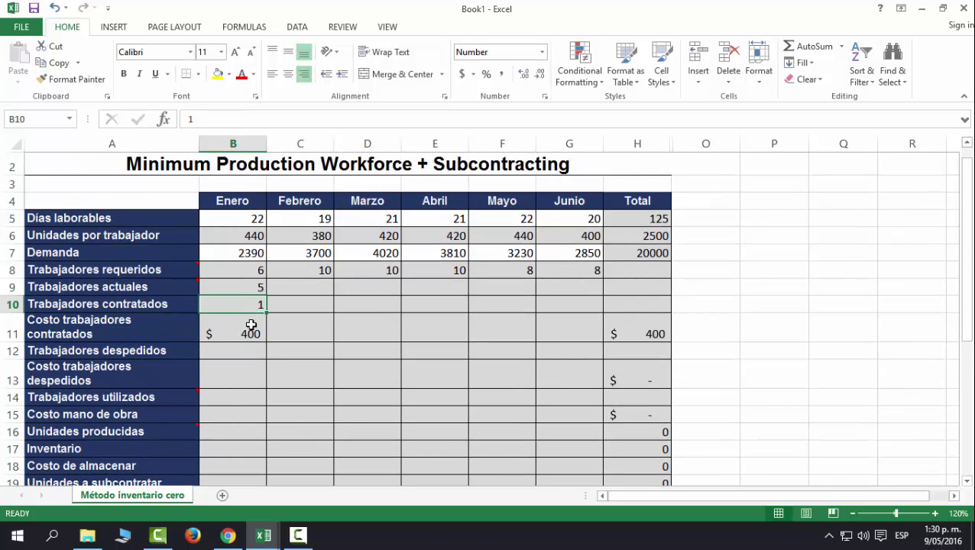
{"action": "left_click", "coordinate": [251, 326]}
{"action": "left_click_drag", "start_coordinate": [273, 341], "coordinate": [600, 341]}
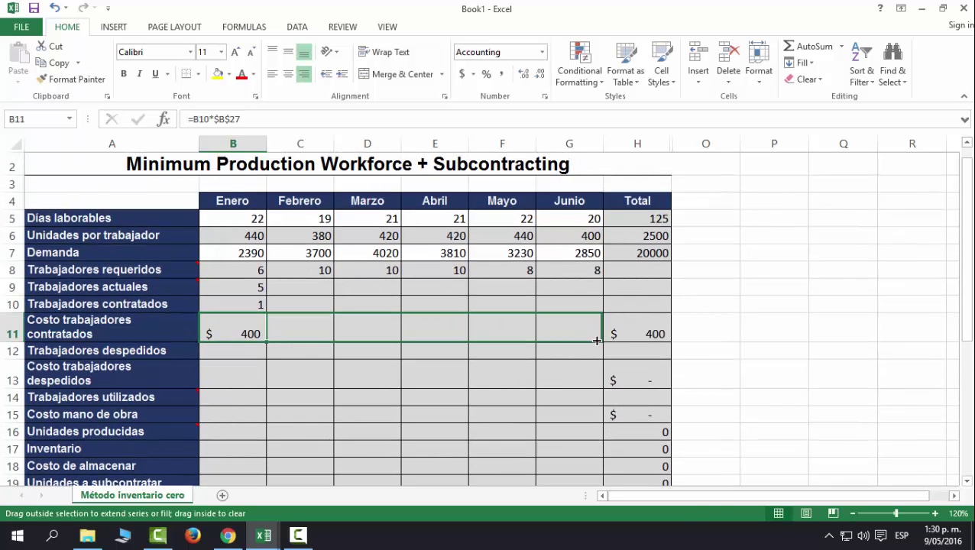
{"action": "left_click", "coordinate": [244, 350]}
Enter 0 fired workers in B12 and fill firing cost =B12*$B$28 across January–June
{"action": "type", "text": "0"}
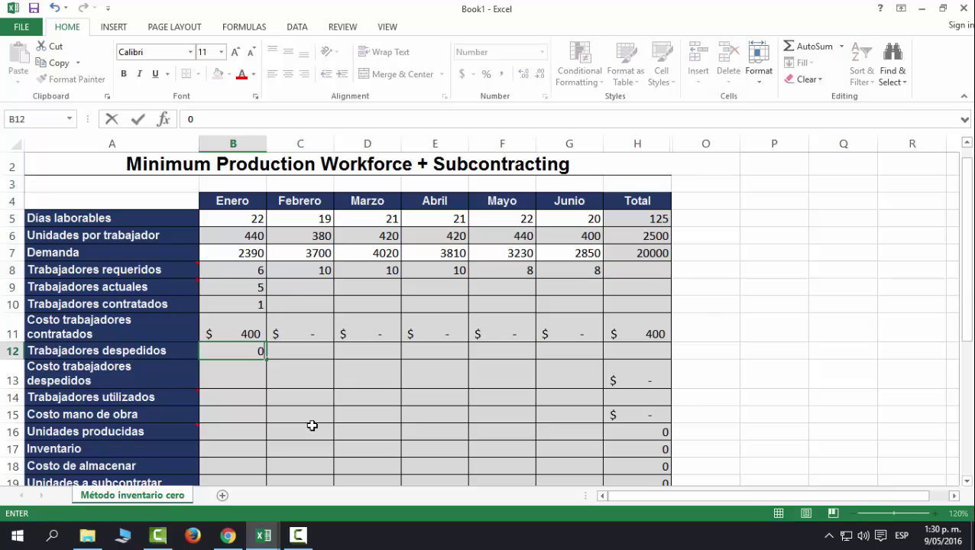
{"action": "key", "text": "Return"}
{"action": "type", "text": "="}
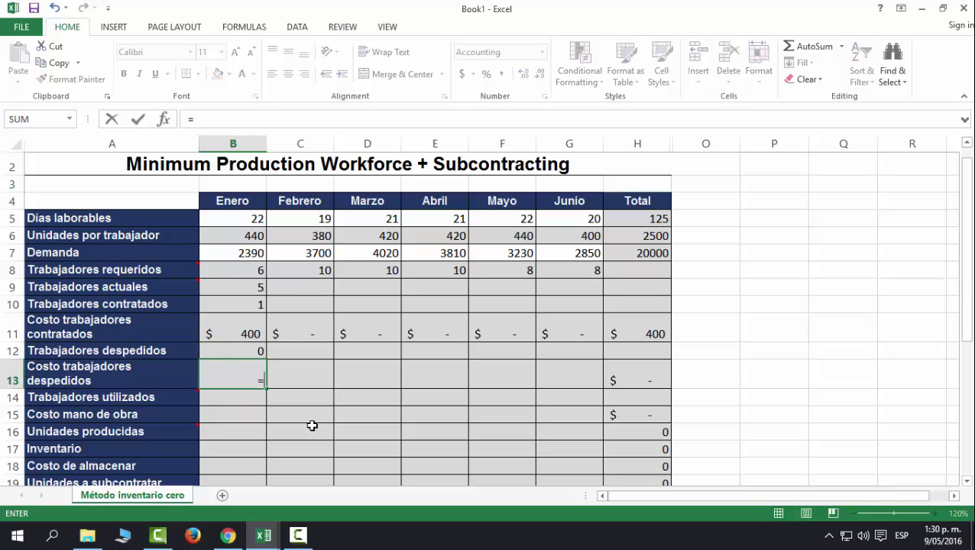
{"action": "left_click", "coordinate": [248, 345]}
{"action": "scroll", "coordinate": [323, 322], "scroll_direction": "down", "scroll_amount": 3}
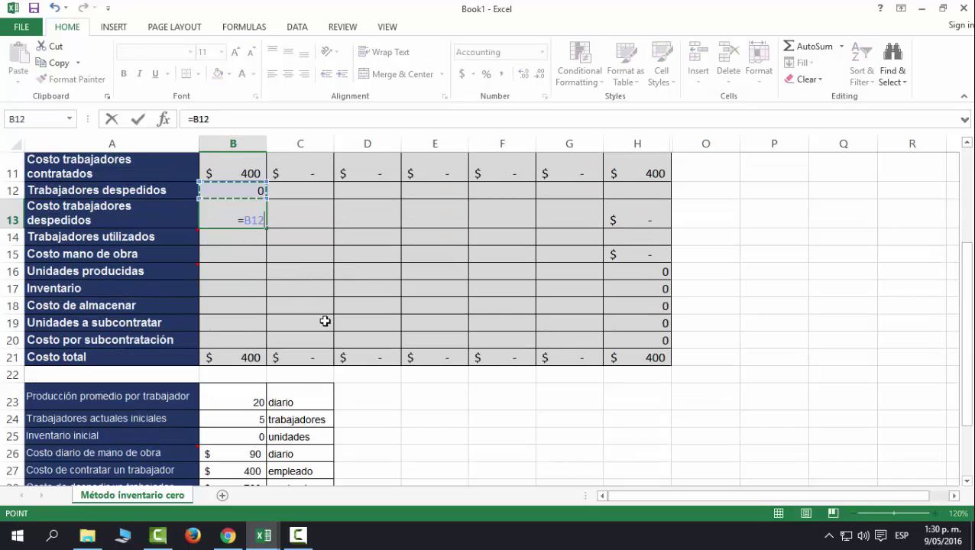
{"action": "scroll", "coordinate": [416, 364], "scroll_direction": "down", "scroll_amount": 1}
{"action": "scroll", "coordinate": [416, 364], "scroll_direction": "down", "scroll_amount": 1}
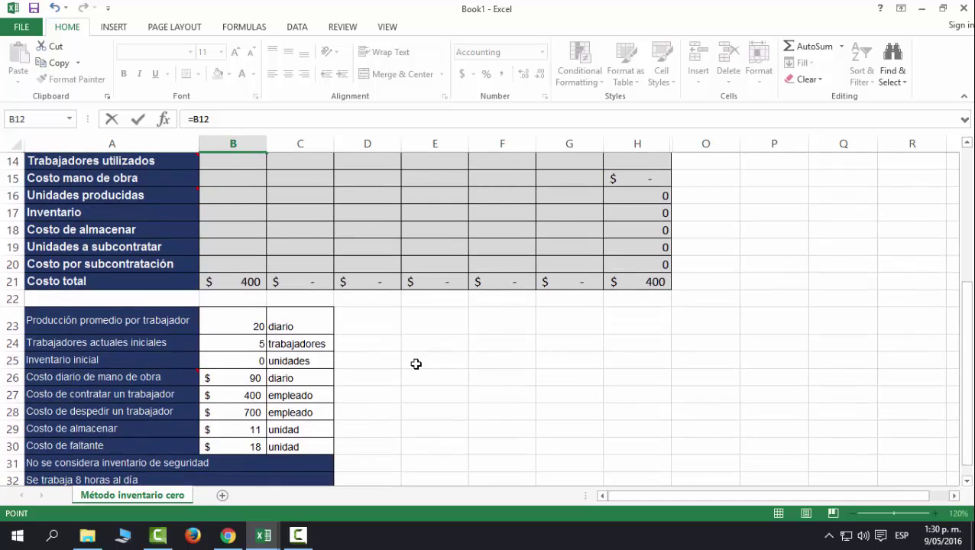
{"action": "left_click", "coordinate": [244, 410]}
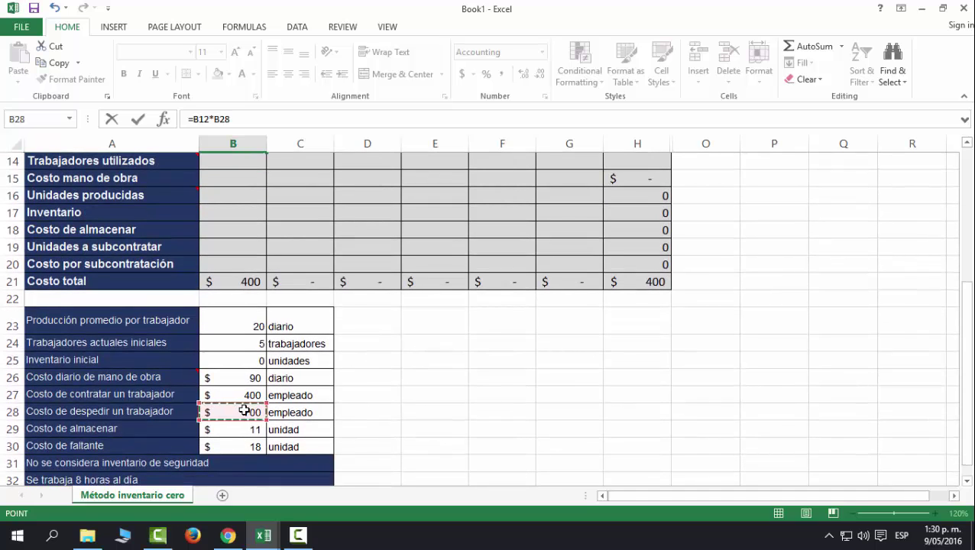
{"action": "key", "text": "F4"}
{"action": "key", "text": "Return"}
{"action": "left_click", "coordinate": [244, 320]}
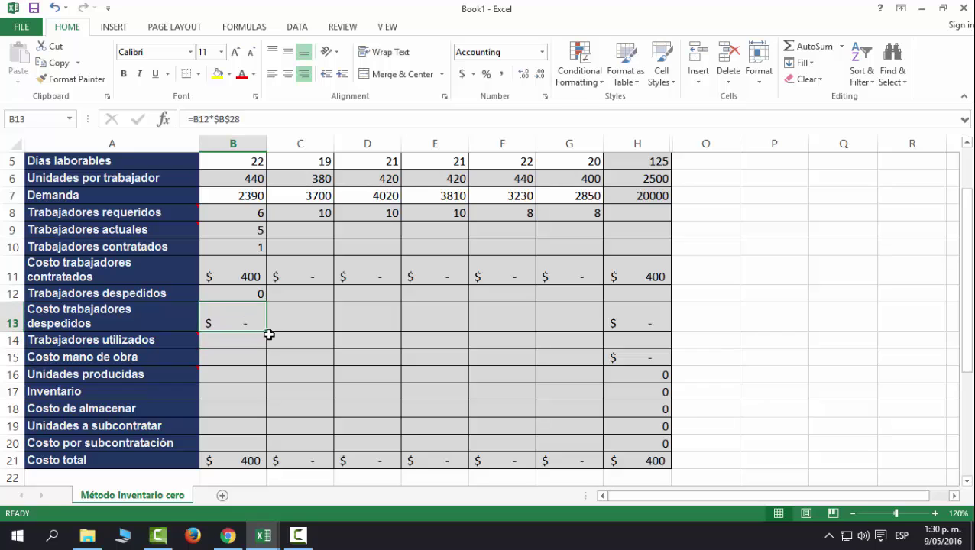
{"action": "left_click_drag", "start_coordinate": [266, 331], "coordinate": [583, 324]}
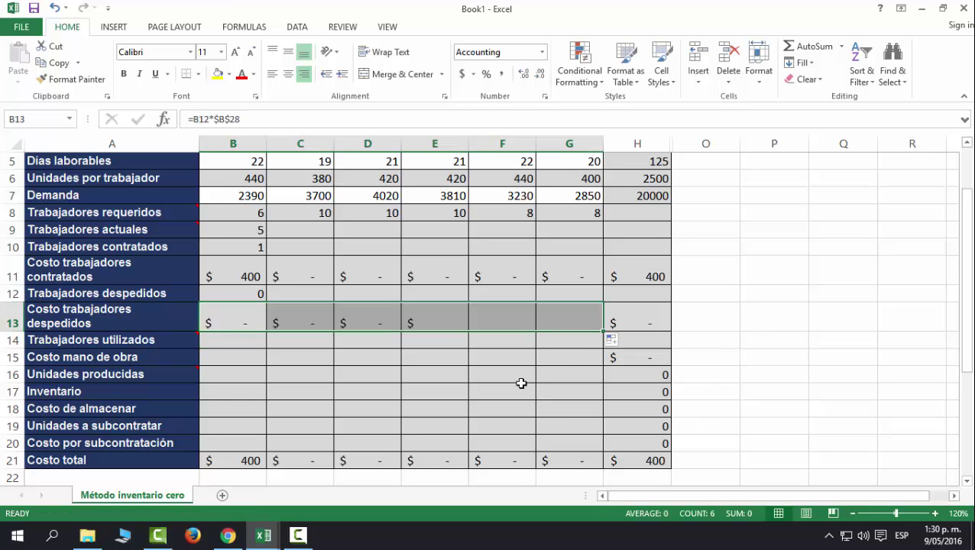
{"action": "left_click", "coordinate": [255, 339]}
{"action": "scroll", "coordinate": [756, 353], "scroll_direction": "up", "scroll_amount": 1}
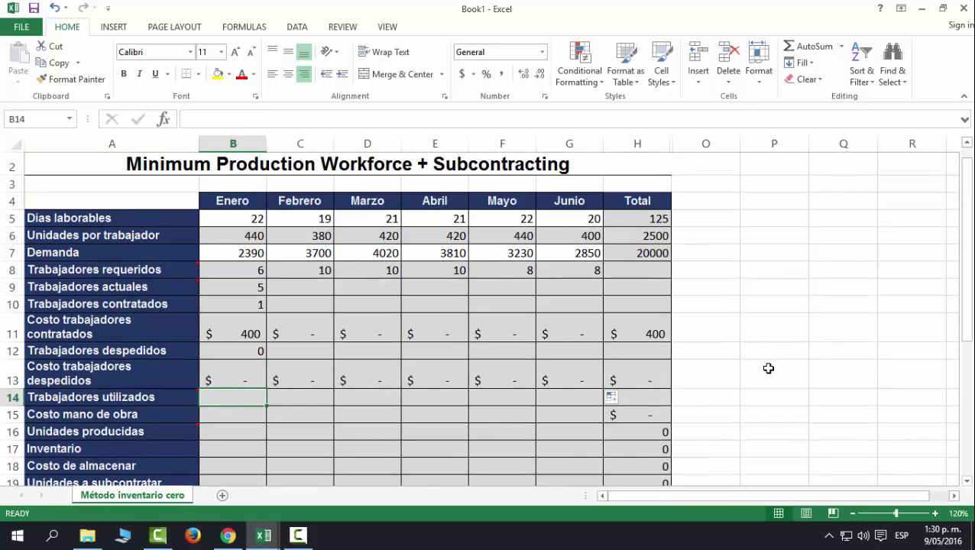
{"action": "left_click", "coordinate": [240, 286]}
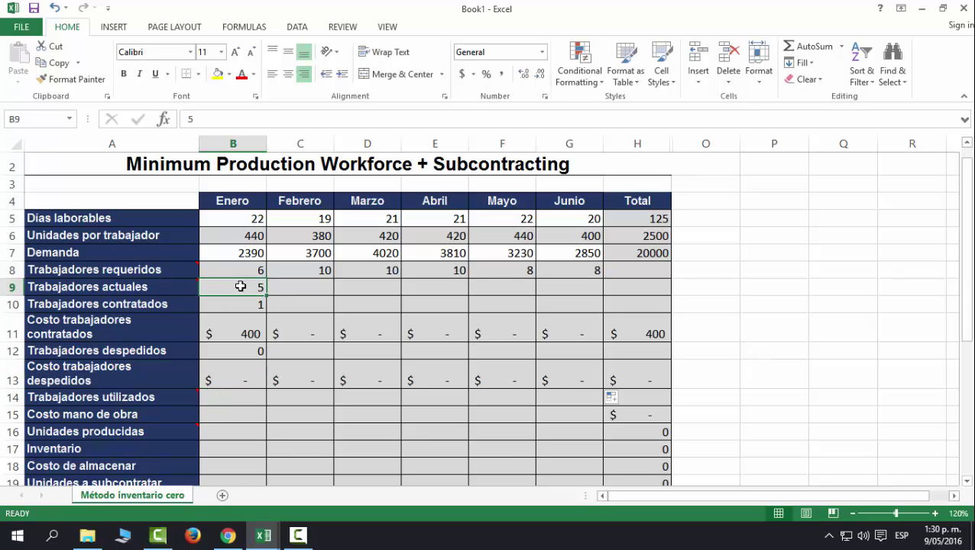
{"action": "left_click", "coordinate": [234, 399]}
{"action": "type", "text": "6"}
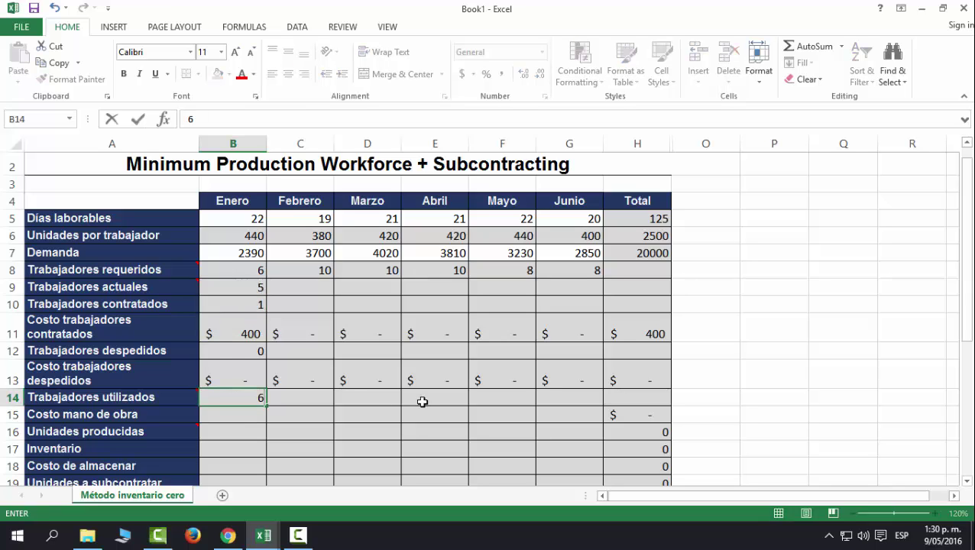
{"action": "key", "text": "Return"}
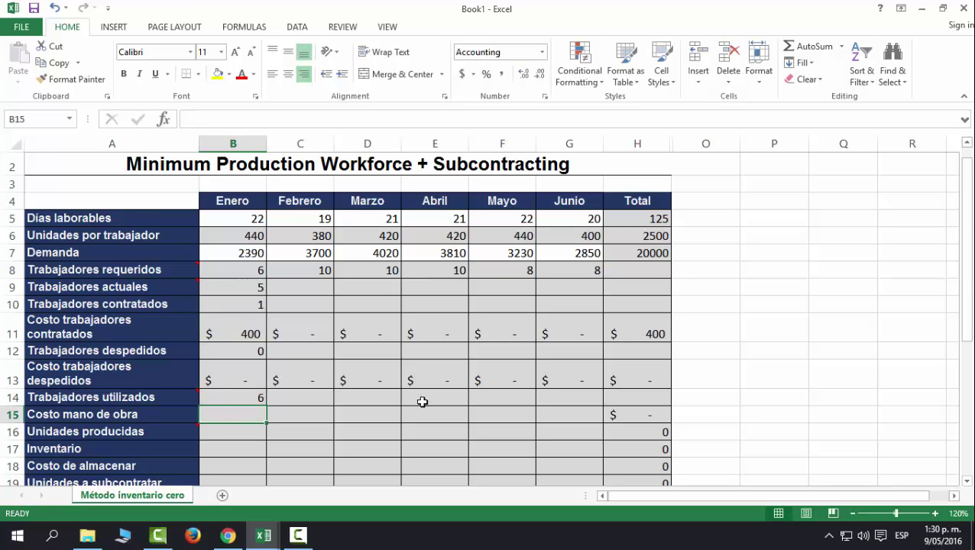
{"action": "scroll", "coordinate": [422, 402], "scroll_direction": "down", "scroll_amount": 2}
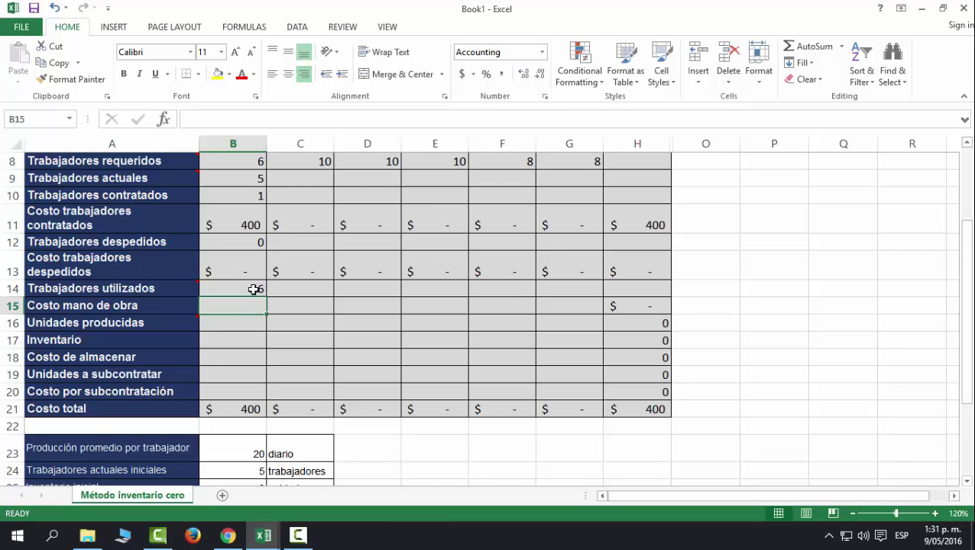
{"action": "left_click", "coordinate": [255, 290]}
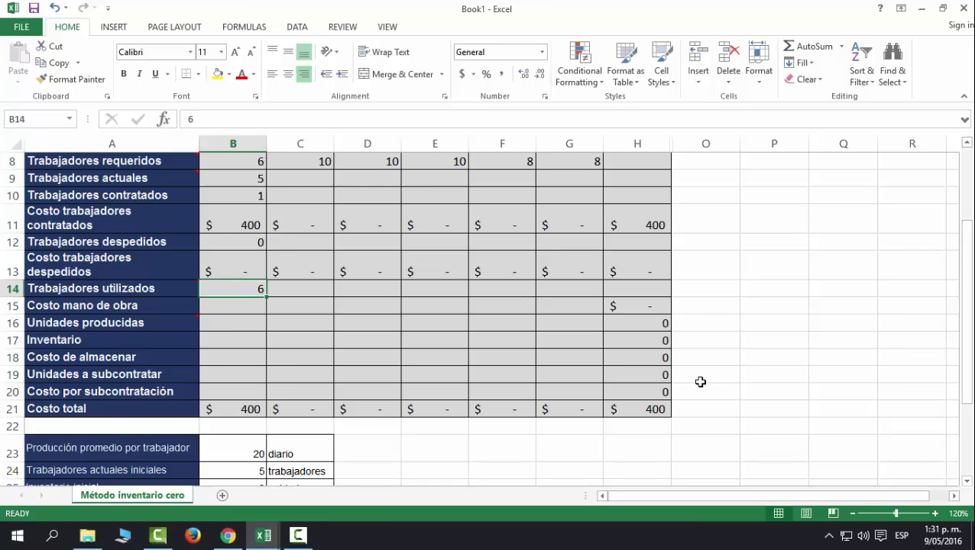
{"action": "scroll", "coordinate": [387, 425], "scroll_direction": "up", "scroll_amount": 1}
{"action": "scroll", "coordinate": [287, 347], "scroll_direction": "down", "scroll_amount": 3}
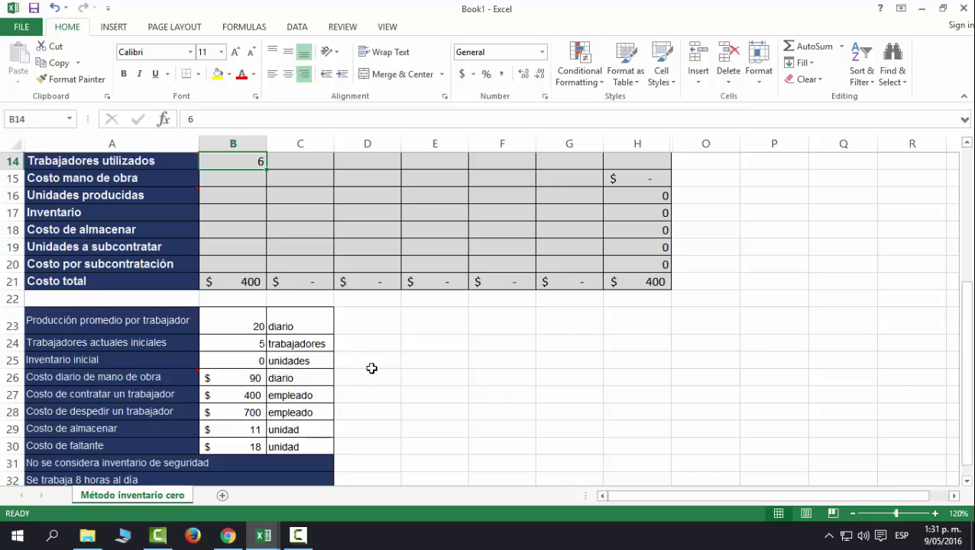
{"action": "scroll", "coordinate": [369, 367], "scroll_direction": "down", "scroll_amount": 1}
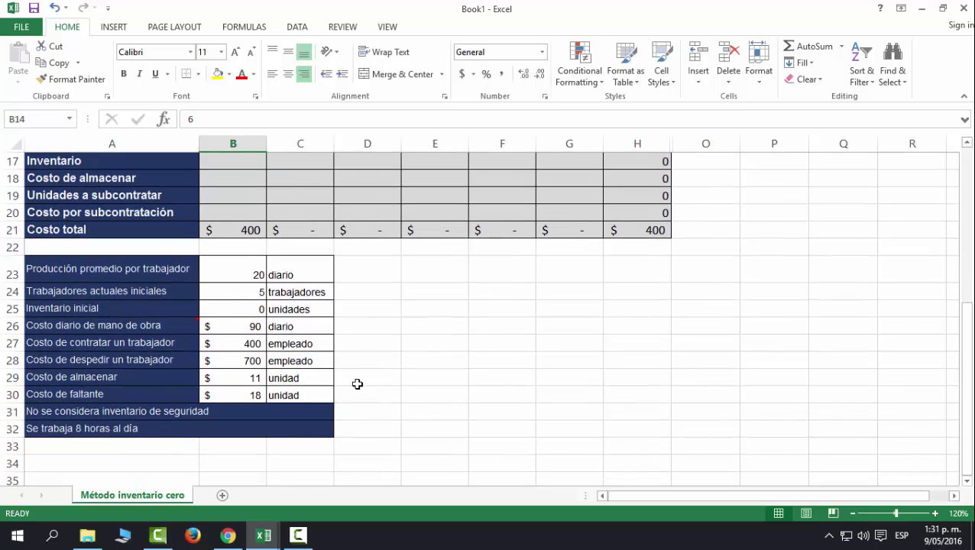
{"action": "left_click", "coordinate": [246, 330]}
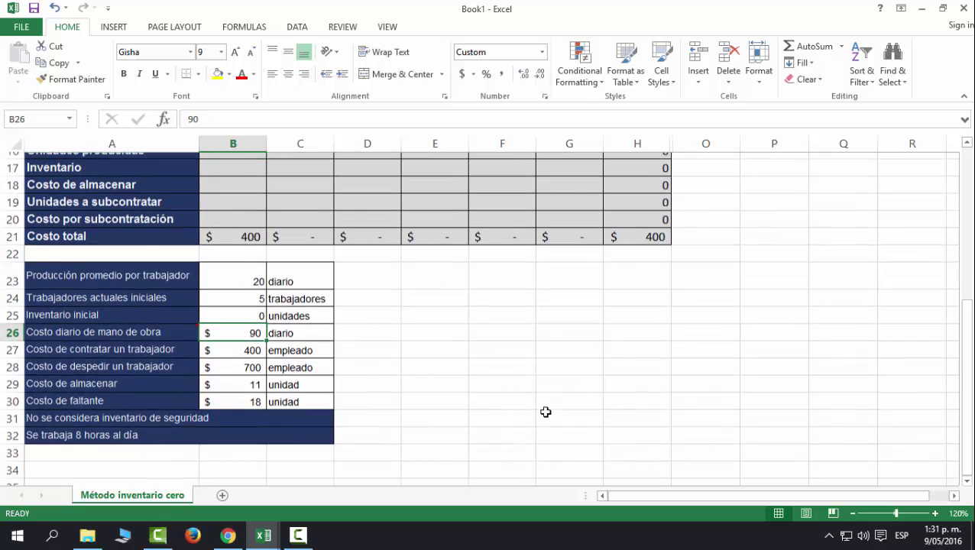
{"action": "scroll", "coordinate": [544, 411], "scroll_direction": "up", "scroll_amount": 4}
{"action": "scroll", "coordinate": [544, 411], "scroll_direction": "up", "scroll_amount": 2}
{"action": "left_click", "coordinate": [239, 241]}
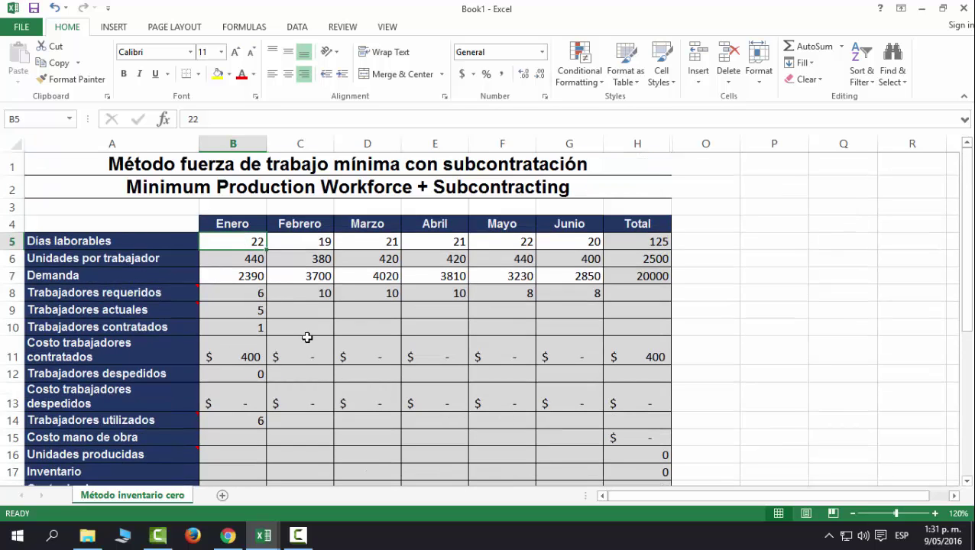
{"action": "scroll", "coordinate": [379, 302], "scroll_direction": "down", "scroll_amount": 1}
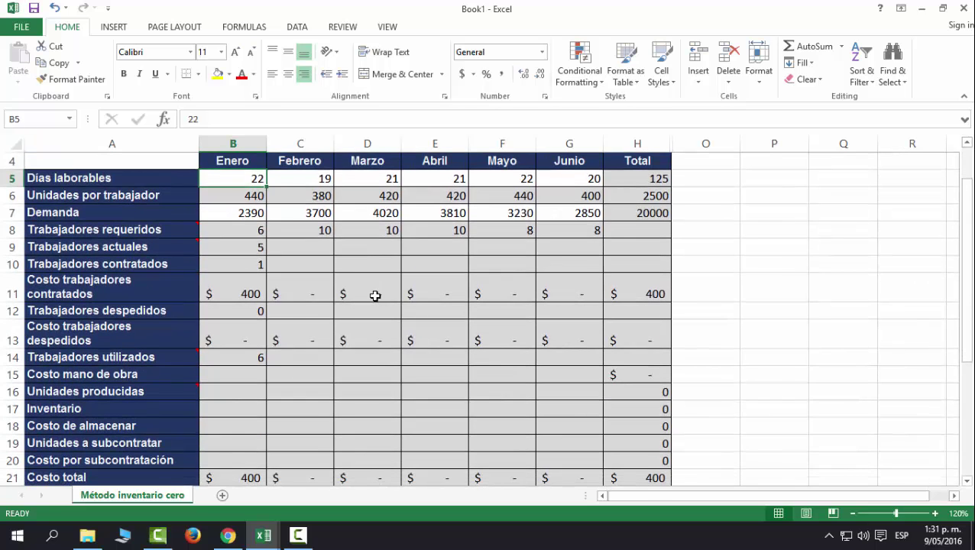
{"action": "middle_click", "coordinate": [316, 244]}
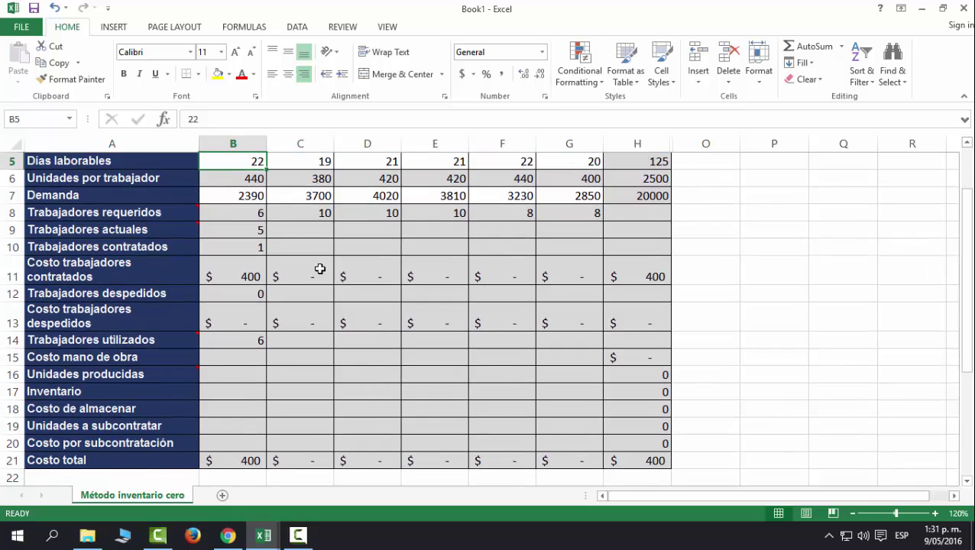
Enter =B14*B5*$B$26 in B15, giving January's labour cost of $11.880
{"action": "left_click", "coordinate": [241, 339]}
{"action": "left_click", "coordinate": [239, 358]}
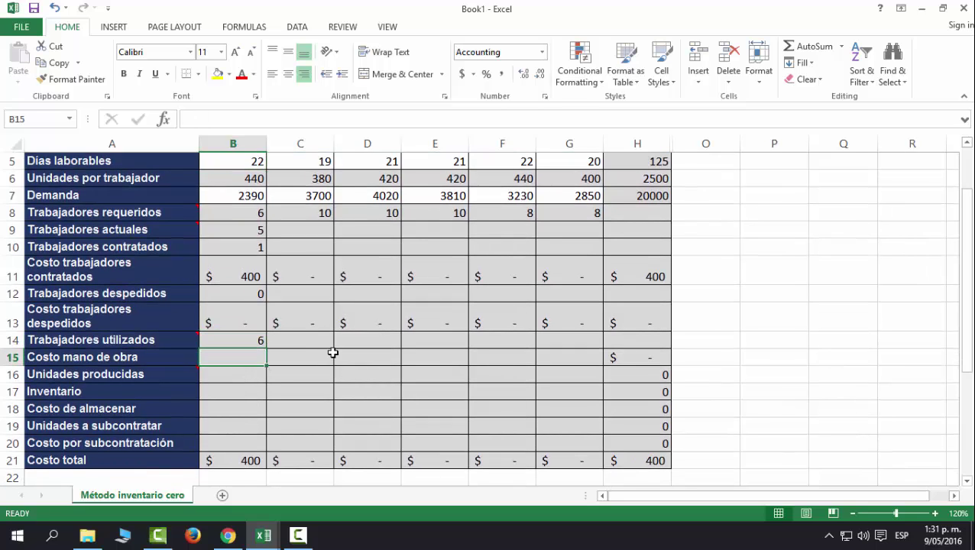
{"action": "type", "text": "="}
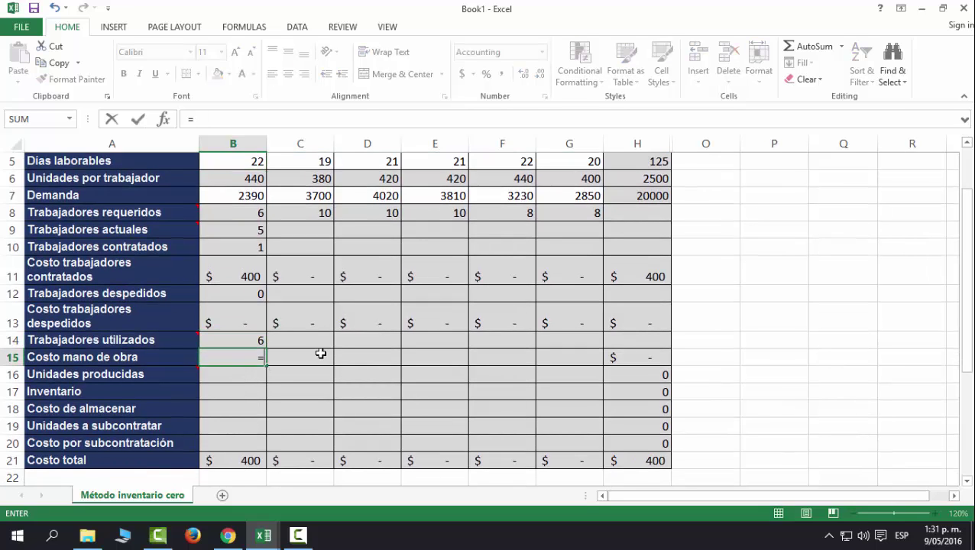
{"action": "left_click", "coordinate": [256, 340]}
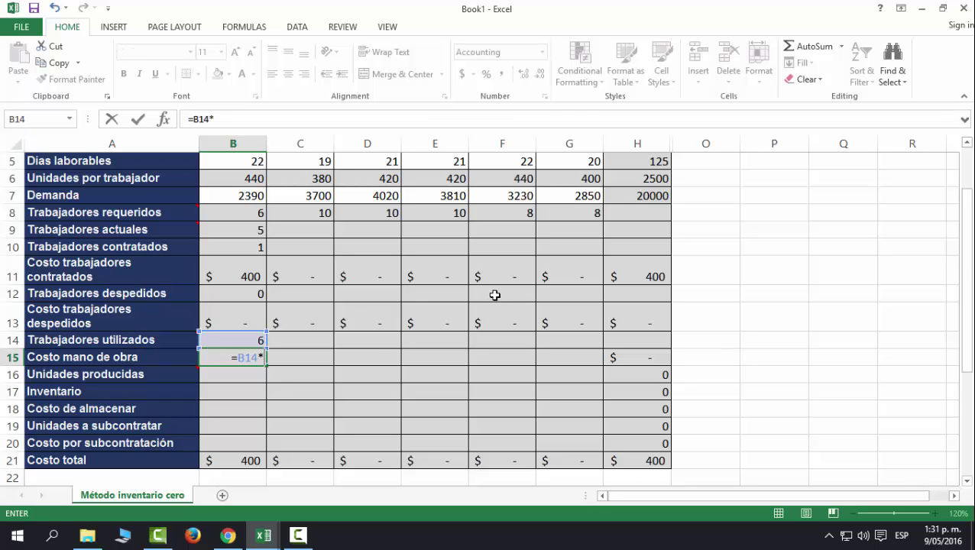
{"action": "type", "text": "*"}
{"action": "scroll", "coordinate": [238, 235], "scroll_direction": "up", "scroll_amount": 1}
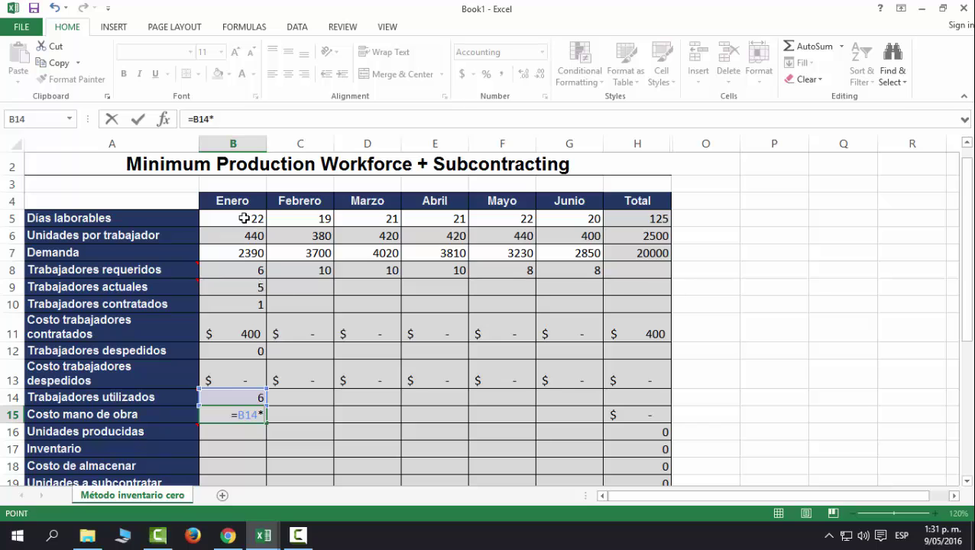
{"action": "left_click", "coordinate": [243, 218]}
{"action": "type", "text": "*"}
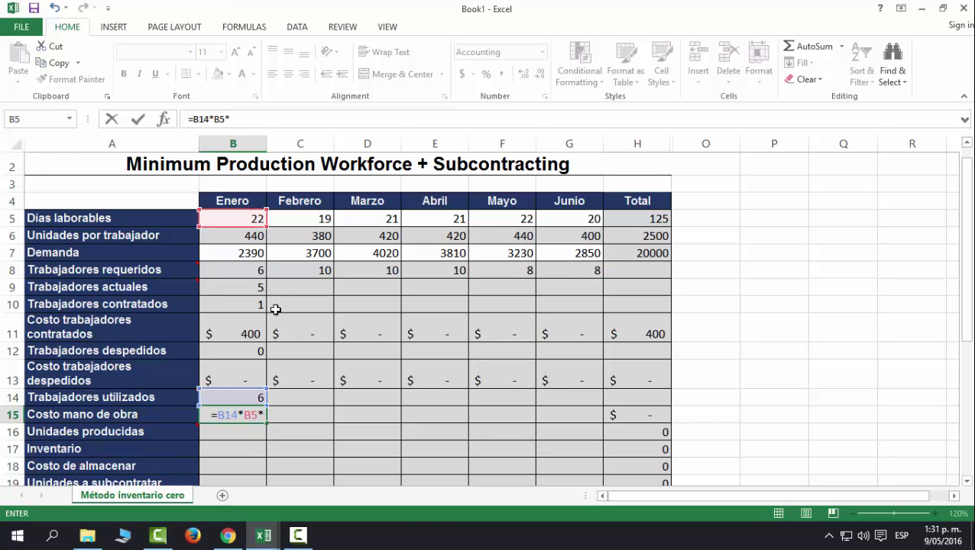
{"action": "scroll", "coordinate": [263, 321], "scroll_direction": "down", "scroll_amount": 2}
{"action": "scroll", "coordinate": [321, 321], "scroll_direction": "down", "scroll_amount": 3}
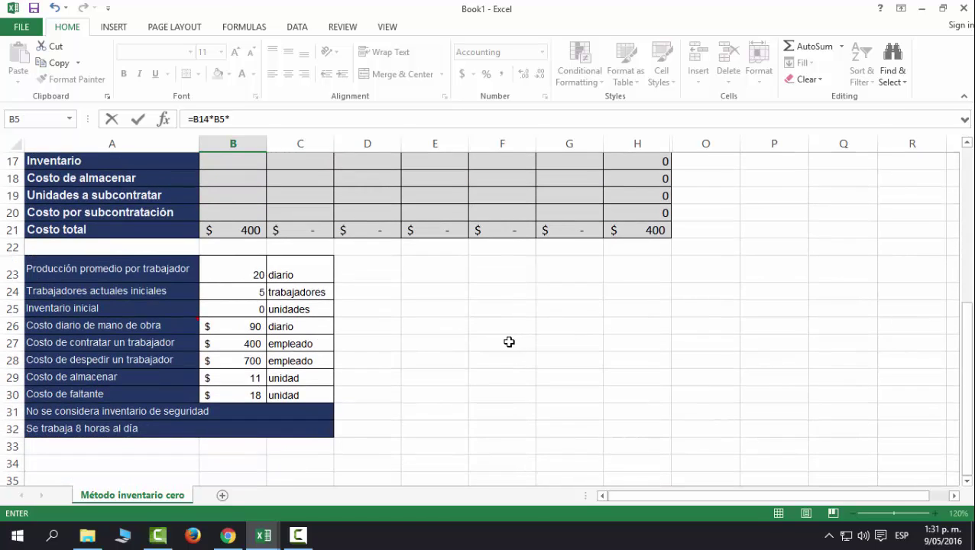
{"action": "left_click", "coordinate": [237, 326]}
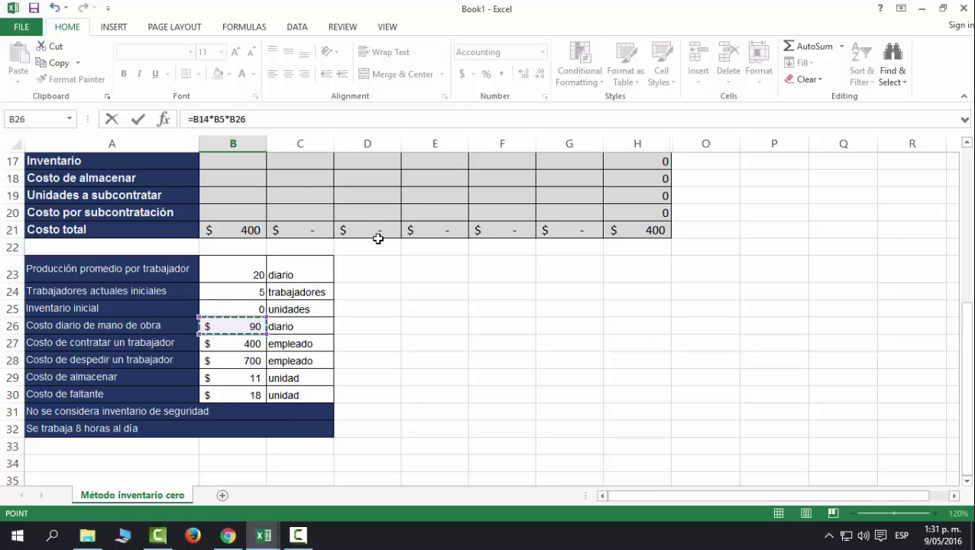
{"action": "key", "text": "F4"}
{"action": "key", "text": "Return"}
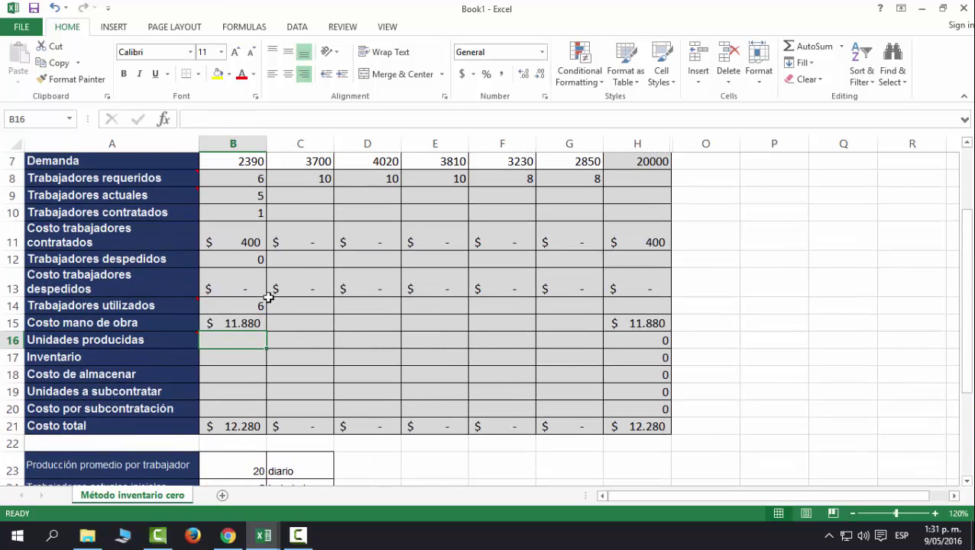
Copy the labour cost formula from B15 through June
{"action": "left_click", "coordinate": [243, 325]}
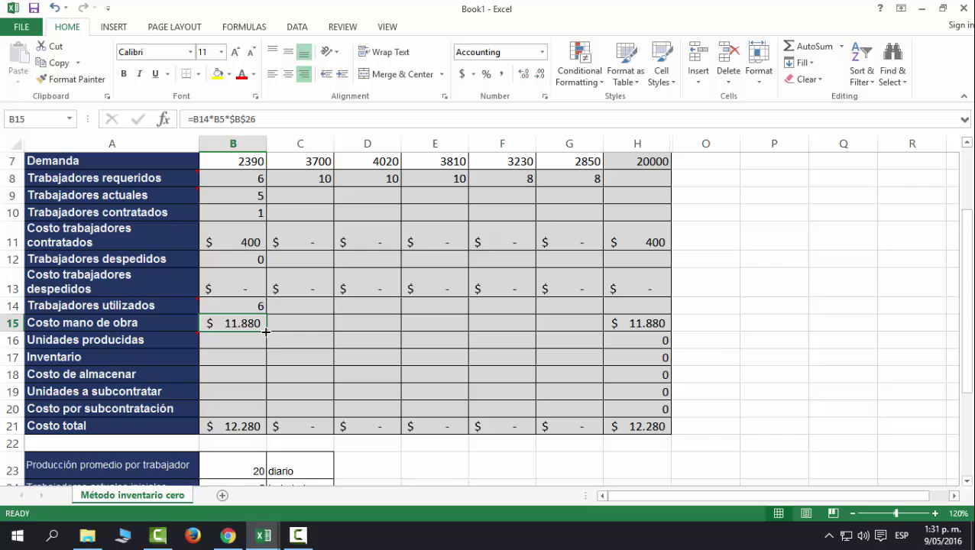
{"action": "left_click", "coordinate": [243, 307]}
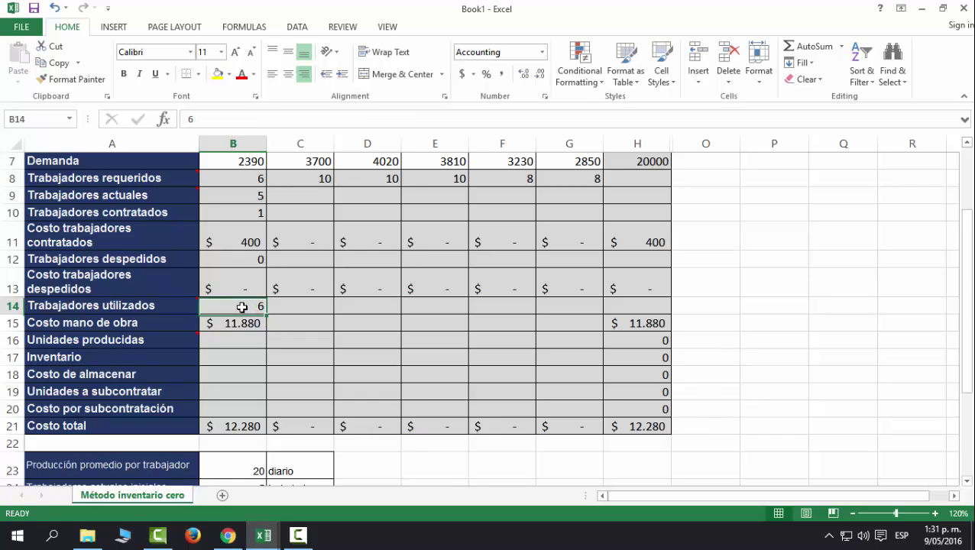
{"action": "left_click", "coordinate": [244, 323]}
{"action": "left_click_drag", "start_coordinate": [267, 332], "coordinate": [611, 336]}
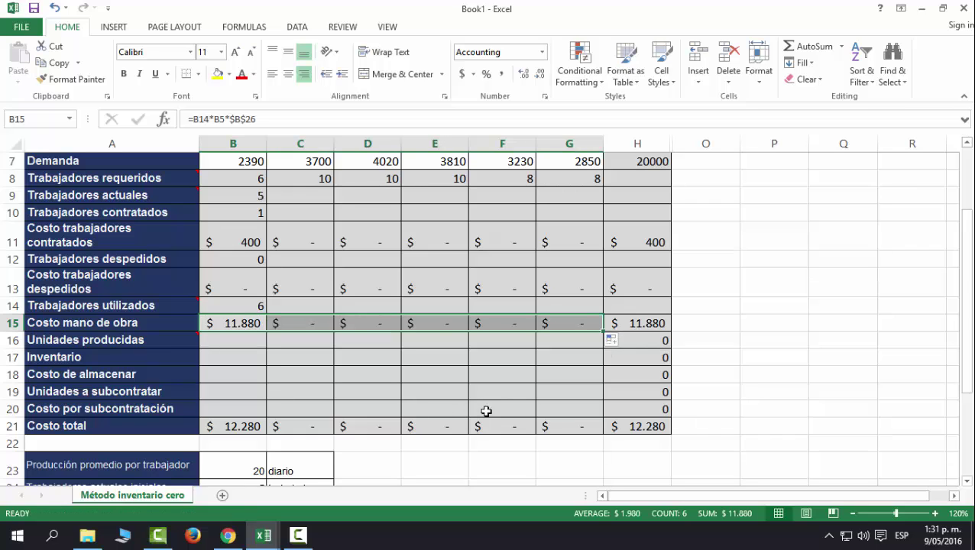
{"action": "left_click", "coordinate": [245, 339]}
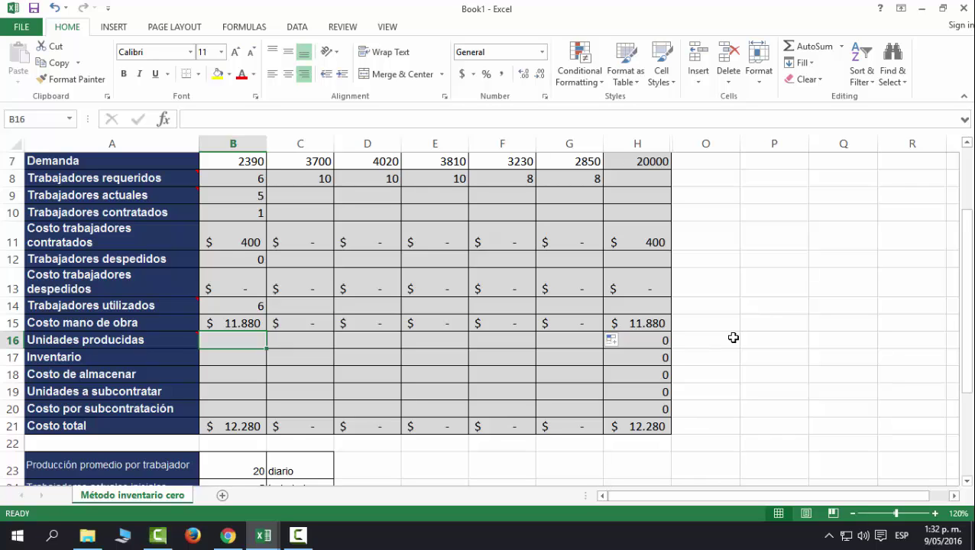
Enter 2390 units produced for January, matching its demand
{"action": "type", "text": "2390"}
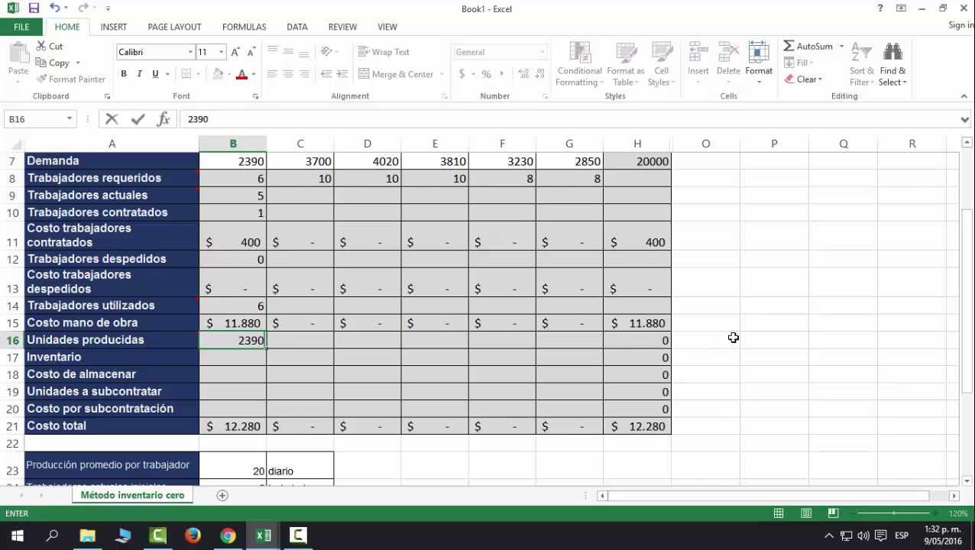
{"action": "key", "text": "Return"}
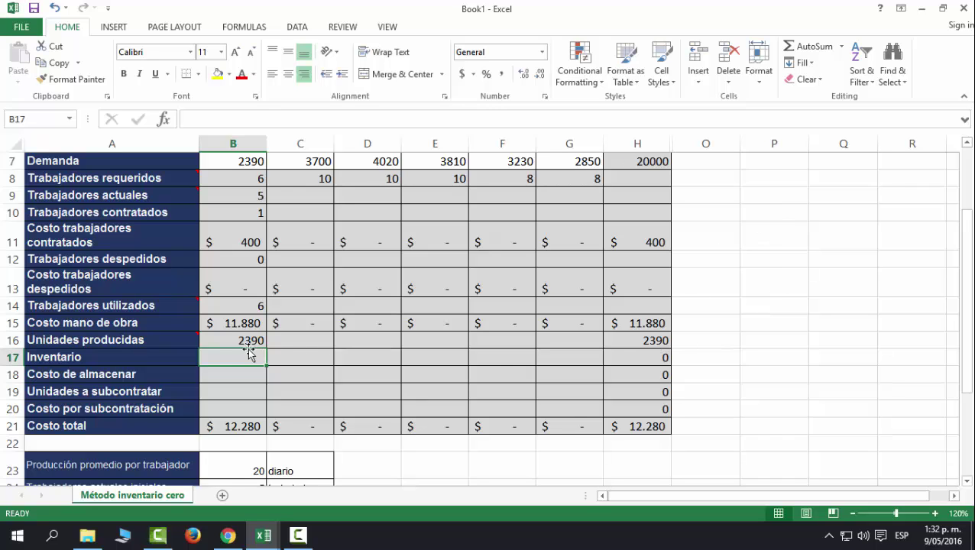
{"action": "left_click", "coordinate": [243, 159]}
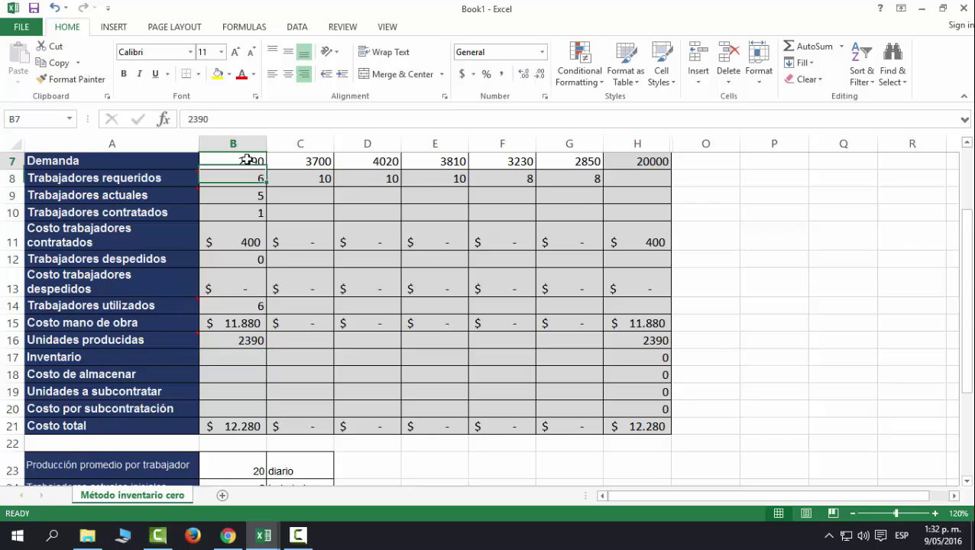
{"action": "left_click", "coordinate": [252, 341]}
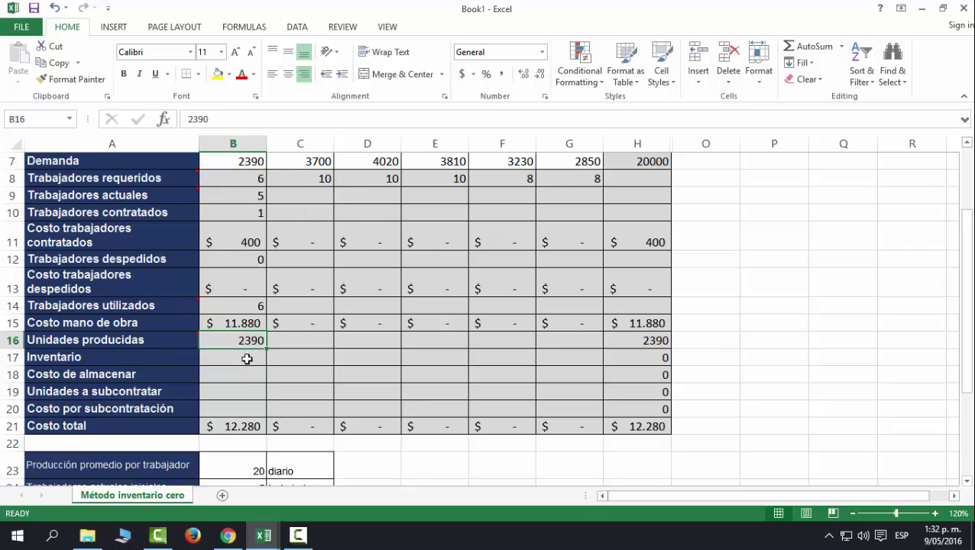
Zero January's inventory, storage cost, subcontracted units and subcontracting cost, then verify the $12.280 total
{"action": "left_click", "coordinate": [251, 358]}
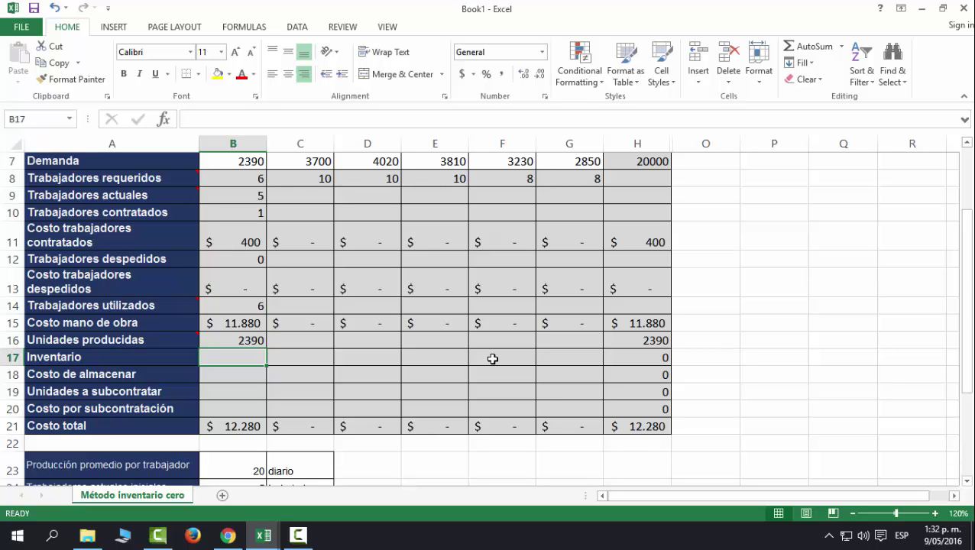
{"action": "type", "text": "0"}
{"action": "key", "text": "Return"}
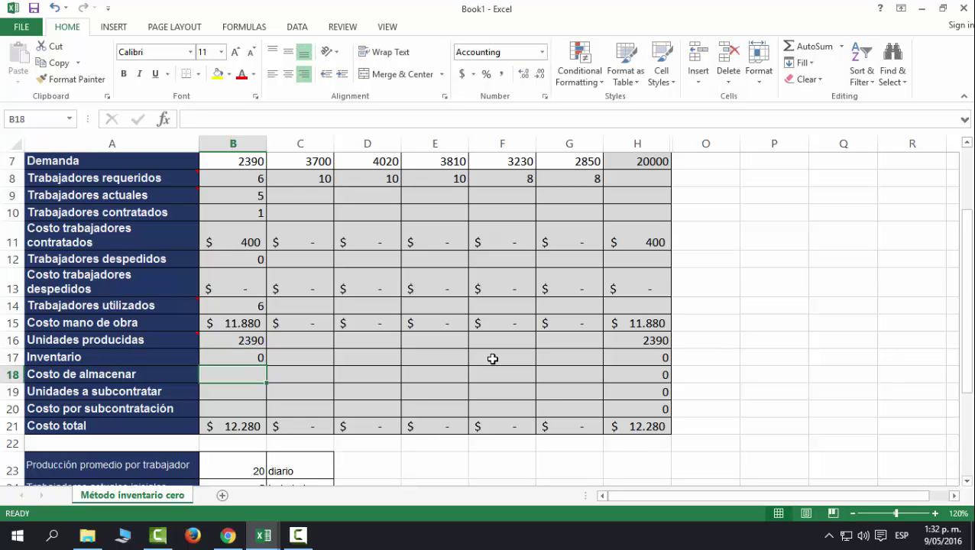
{"action": "type", "text": "0"}
{"action": "key", "text": "Return"}
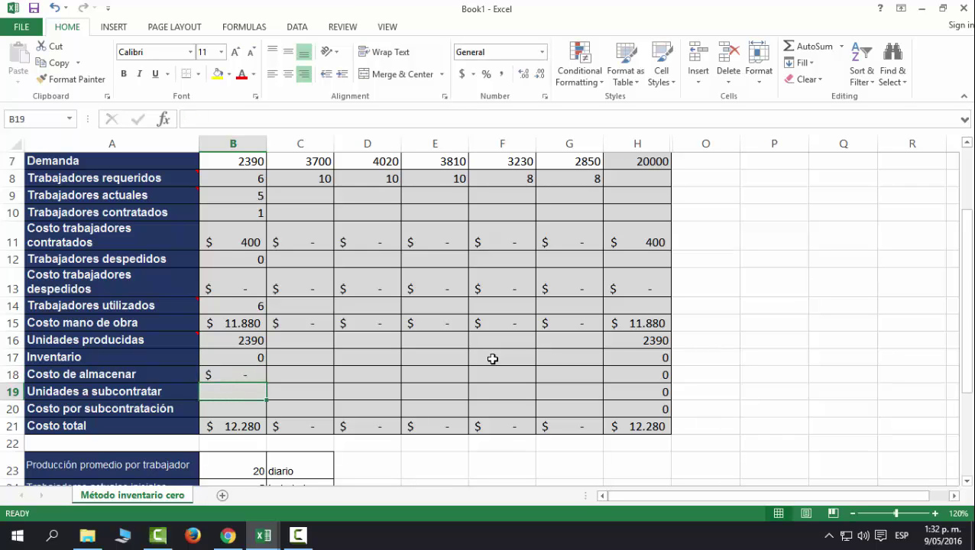
{"action": "type", "text": "0"}
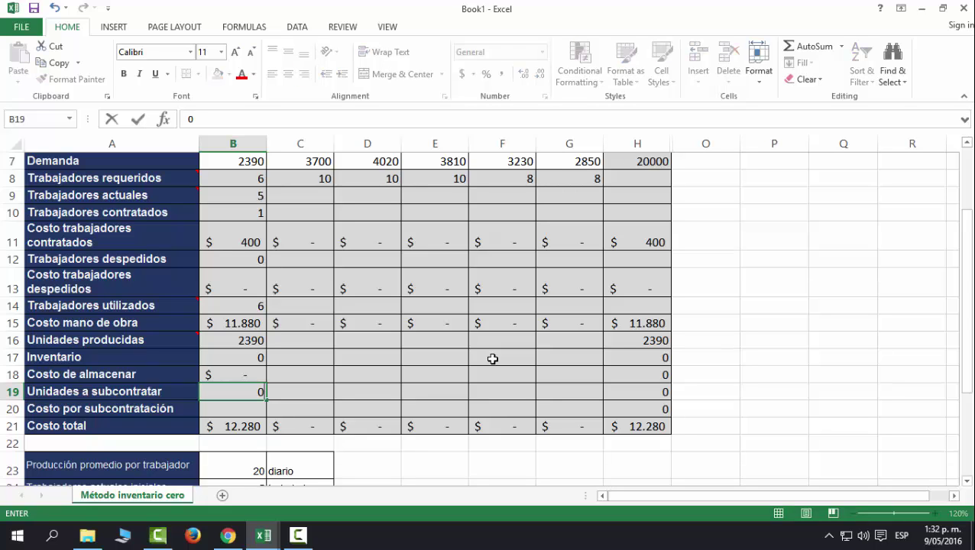
{"action": "key", "text": "Return"}
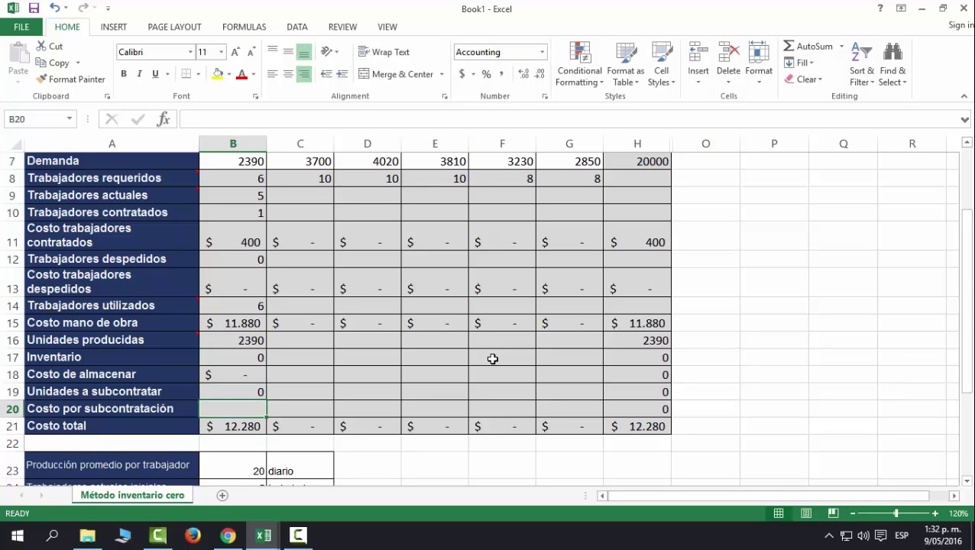
{"action": "type", "text": "0"}
{"action": "key", "text": "Return"}
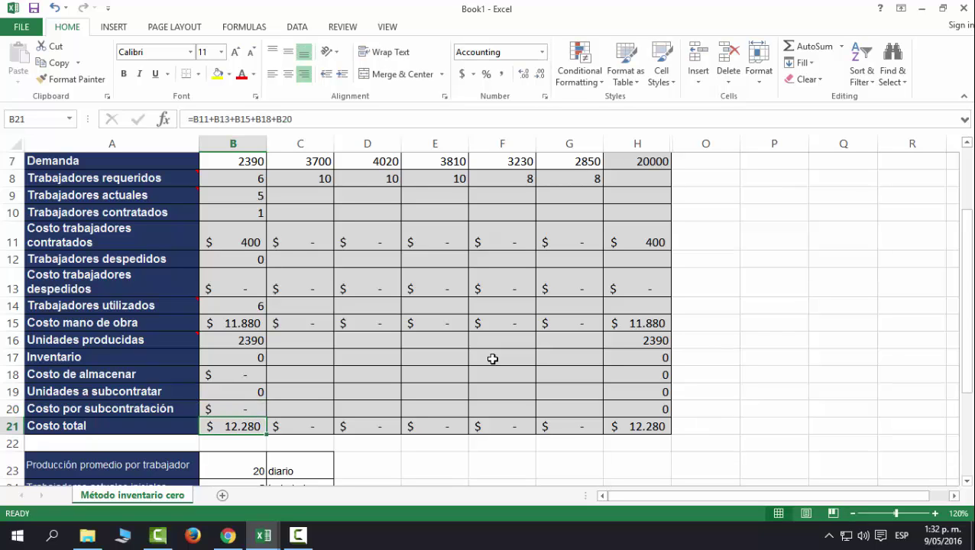
{"action": "double_click", "coordinate": [251, 423]}
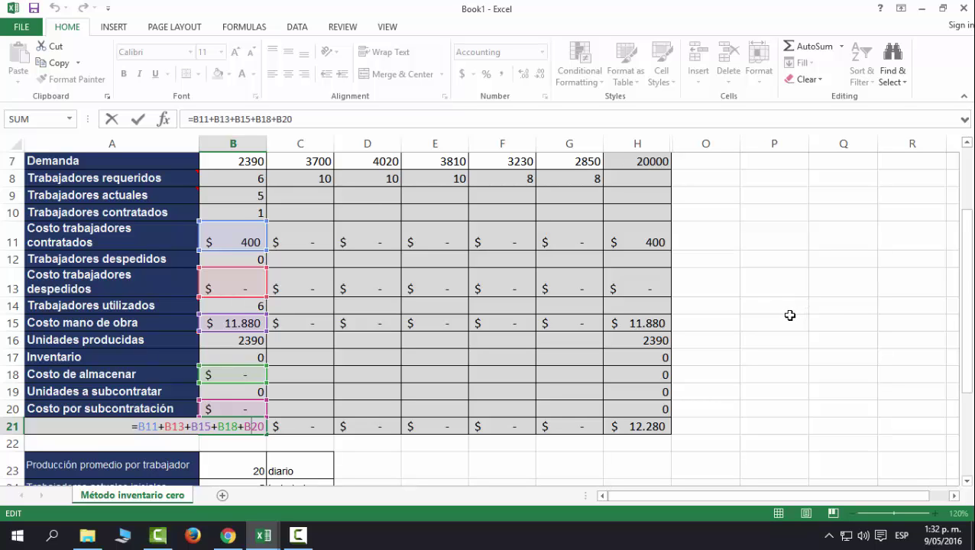
{"action": "key", "text": "Escape"}
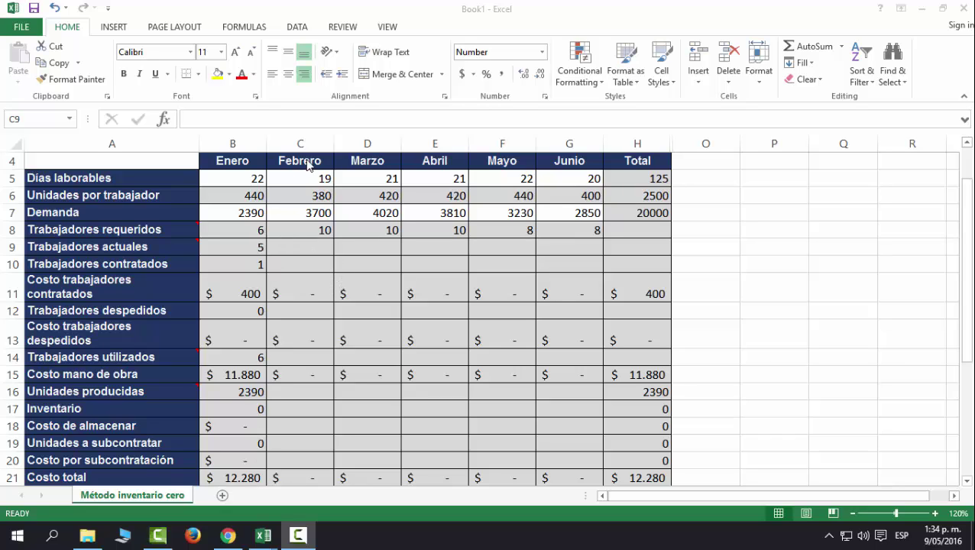
Enter 6 current workers for February after checking its required workers
{"action": "left_click", "coordinate": [309, 196]}
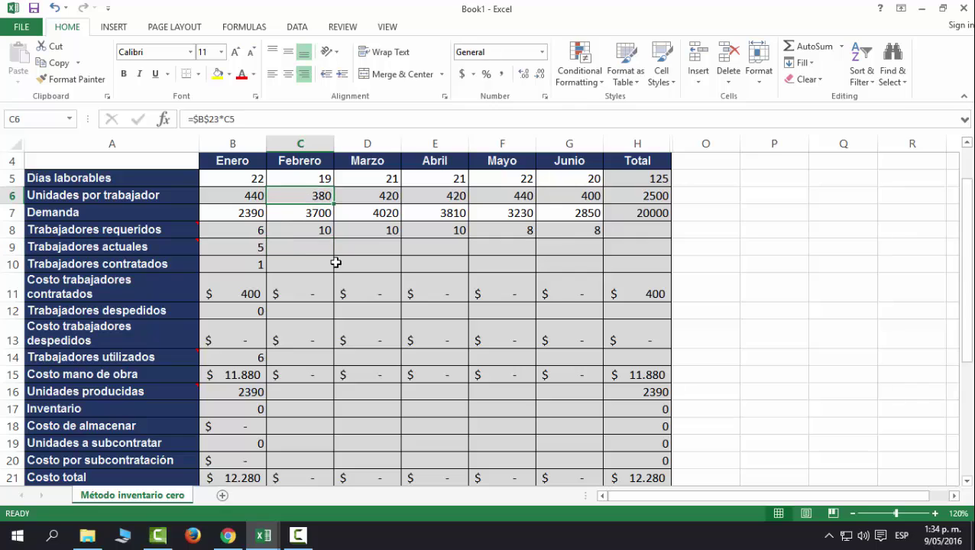
{"action": "left_click", "coordinate": [309, 229]}
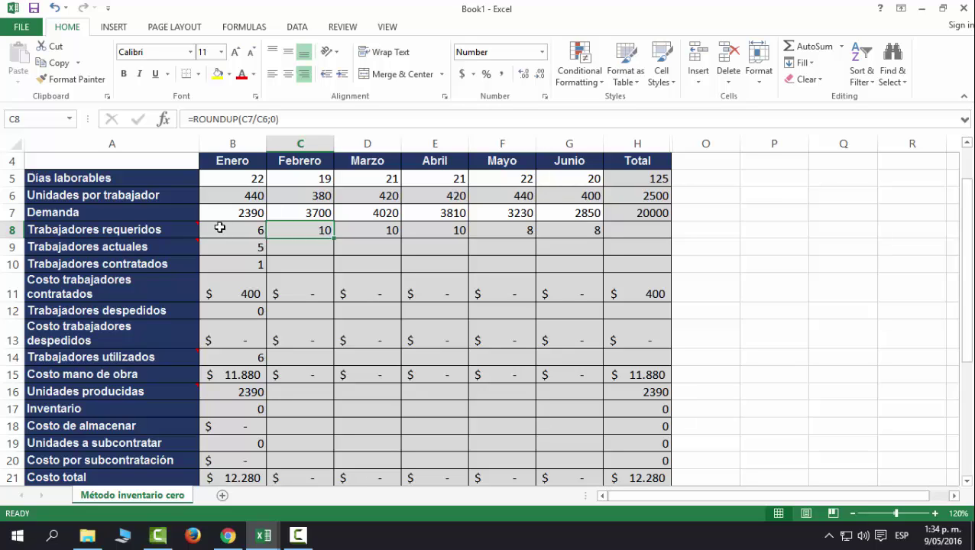
{"action": "left_click", "coordinate": [319, 248]}
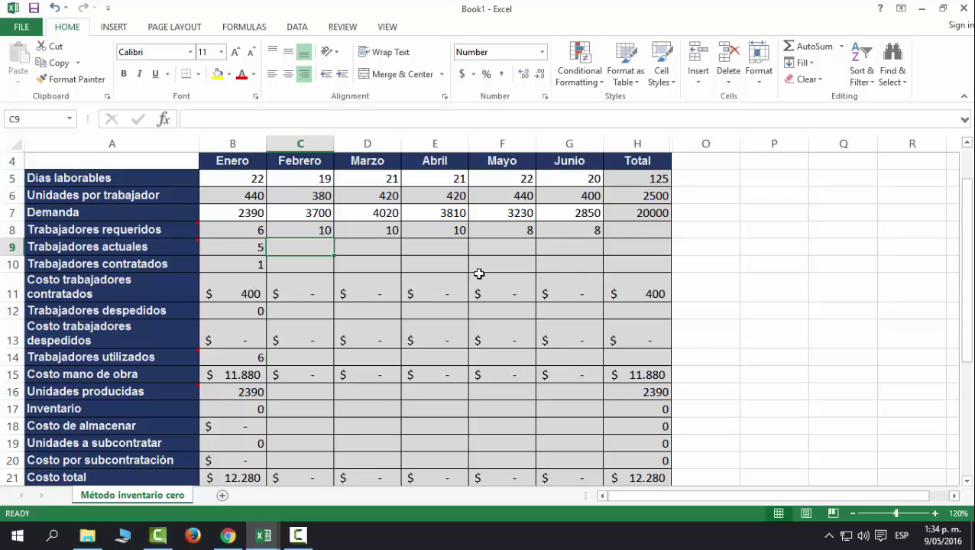
{"action": "type", "text": "6"}
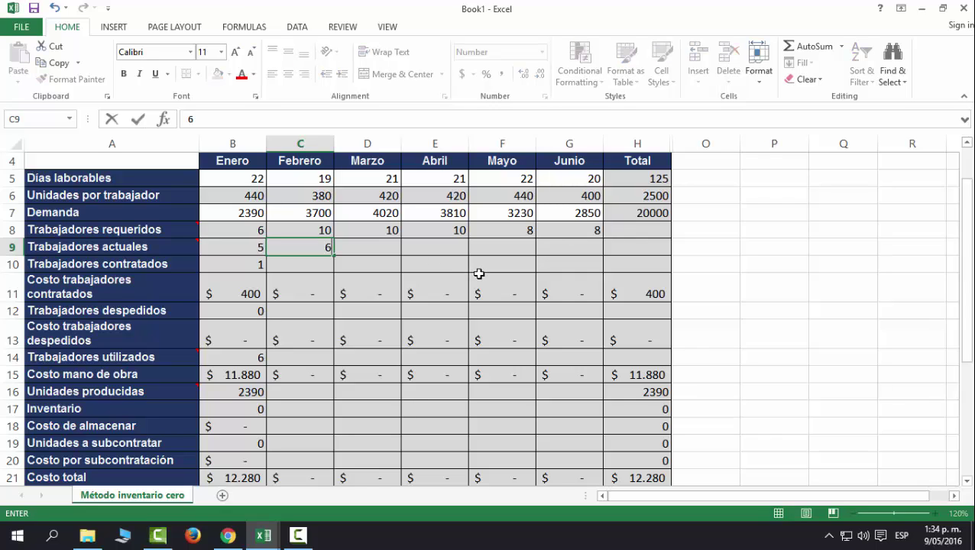
{"action": "key", "text": "Return"}
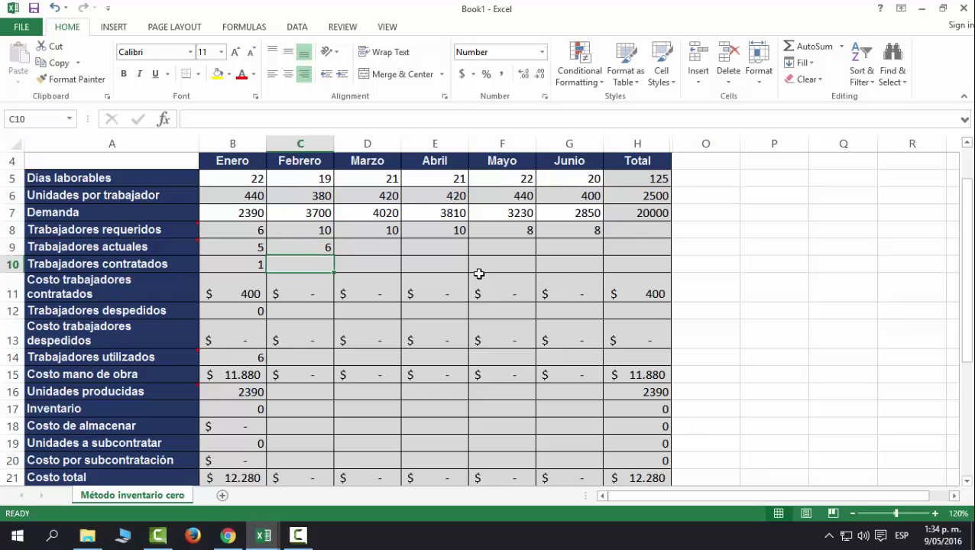
Enter 4 hired and 0 laid-off workers for February, giving a $1.600 hiring cost
{"action": "left_click", "coordinate": [314, 231]}
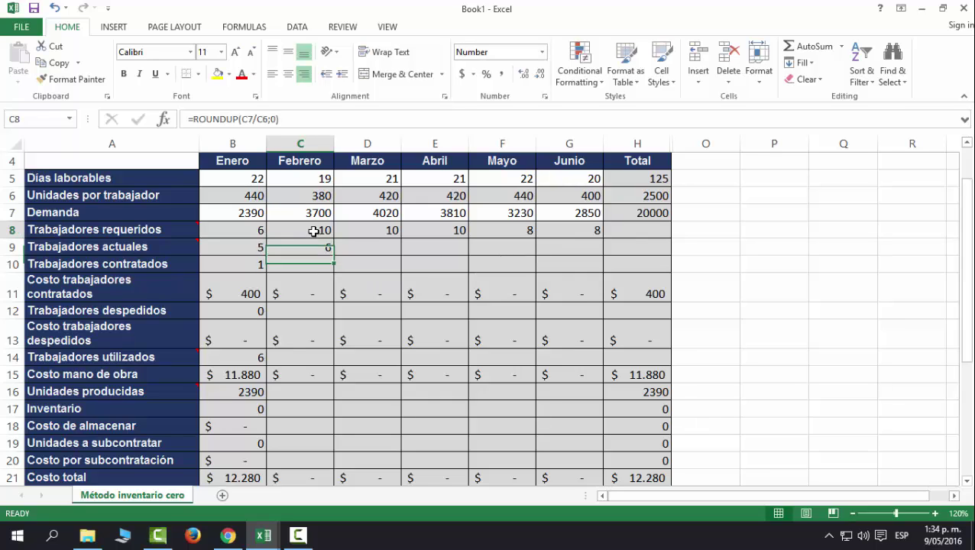
{"action": "left_click", "coordinate": [313, 268]}
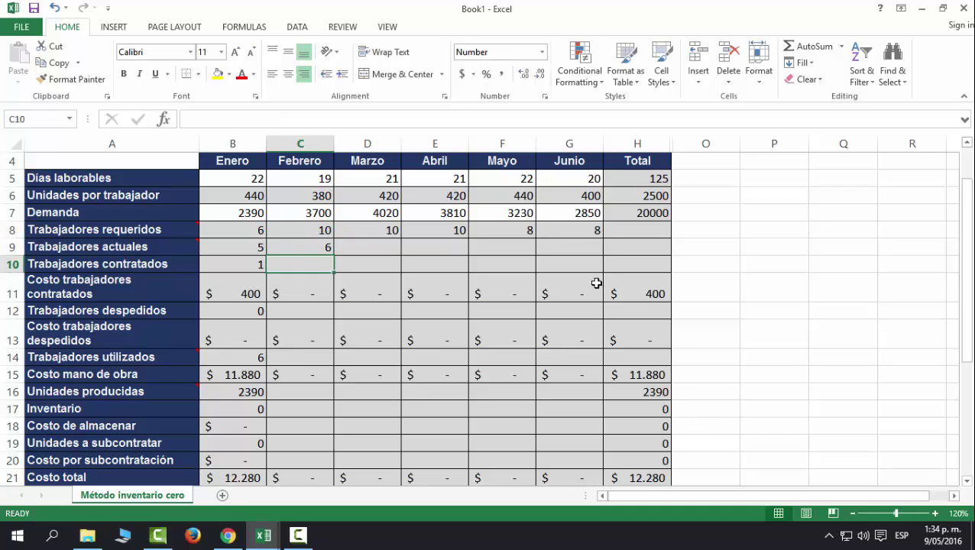
{"action": "type", "text": "4"}
{"action": "key", "text": "Return"}
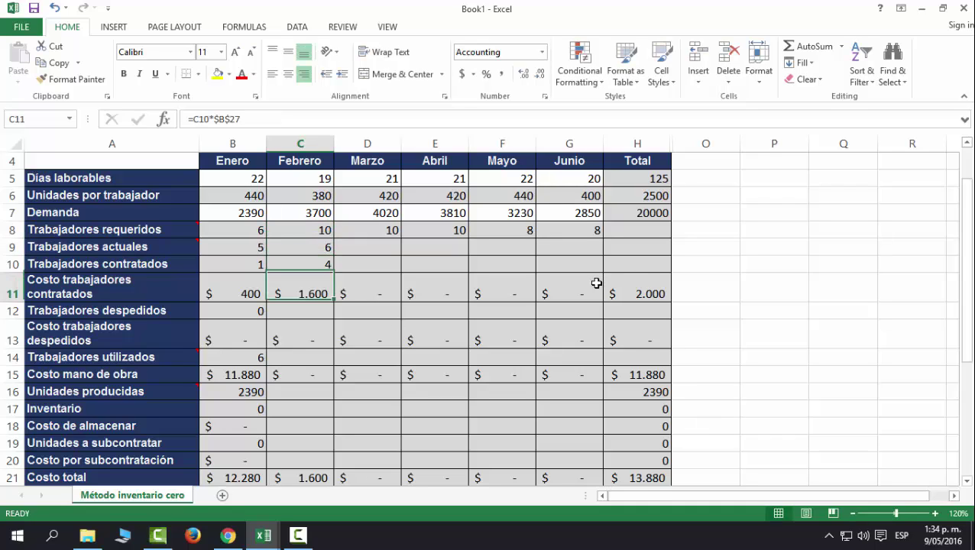
{"action": "left_click", "coordinate": [309, 312]}
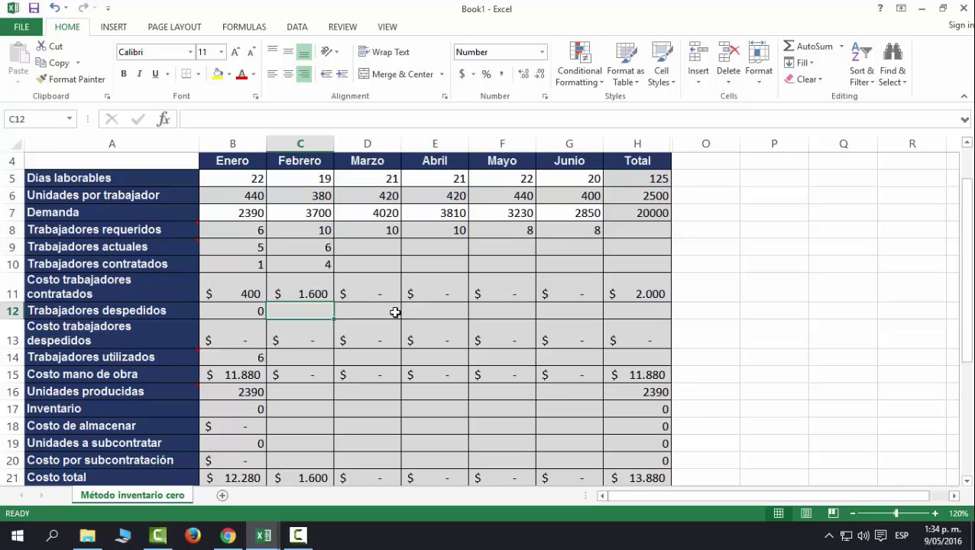
{"action": "type", "text": "0"}
{"action": "key", "text": "Return"}
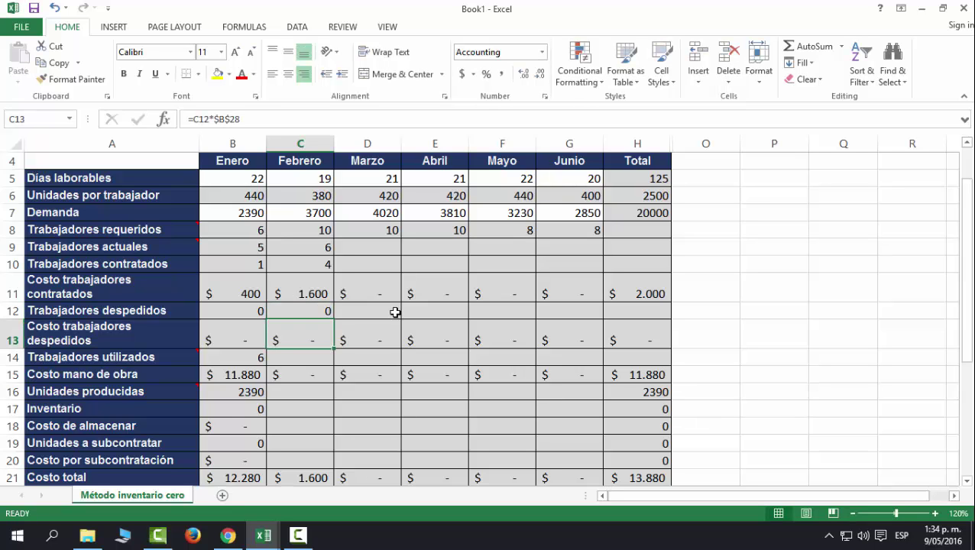
{"action": "scroll", "coordinate": [389, 310], "scroll_direction": "up", "scroll_amount": 1}
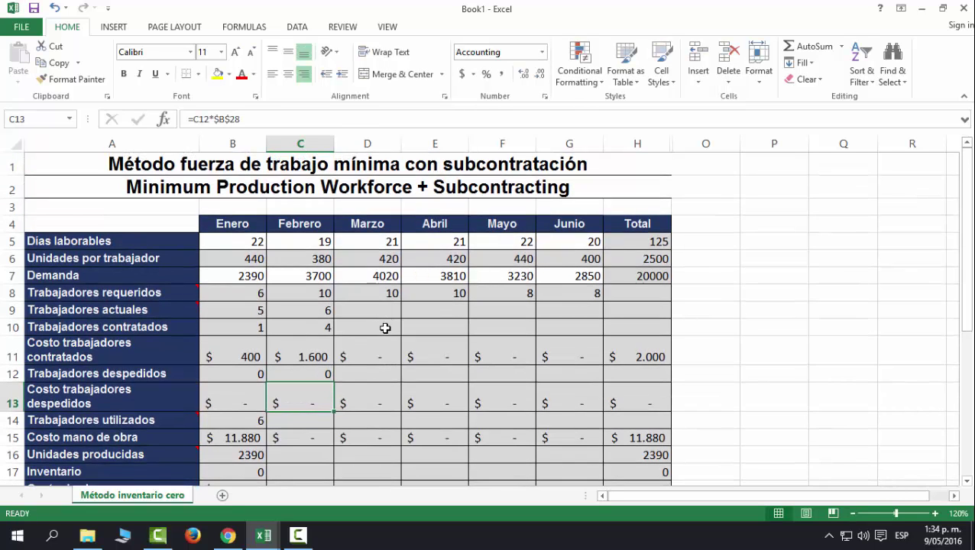
{"action": "scroll", "coordinate": [384, 329], "scroll_direction": "down", "scroll_amount": 1}
{"action": "scroll", "coordinate": [385, 330], "scroll_direction": "down", "scroll_amount": 1}
{"action": "scroll", "coordinate": [383, 331], "scroll_direction": "down", "scroll_amount": 1}
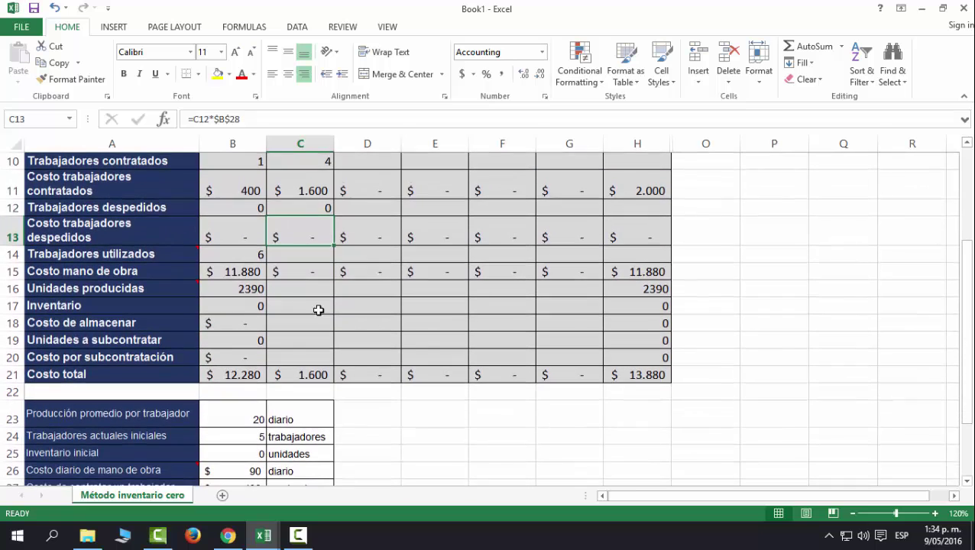
Enter 10 workers used in C14 and verify February's $17.100 labour cost
{"action": "left_click", "coordinate": [321, 256]}
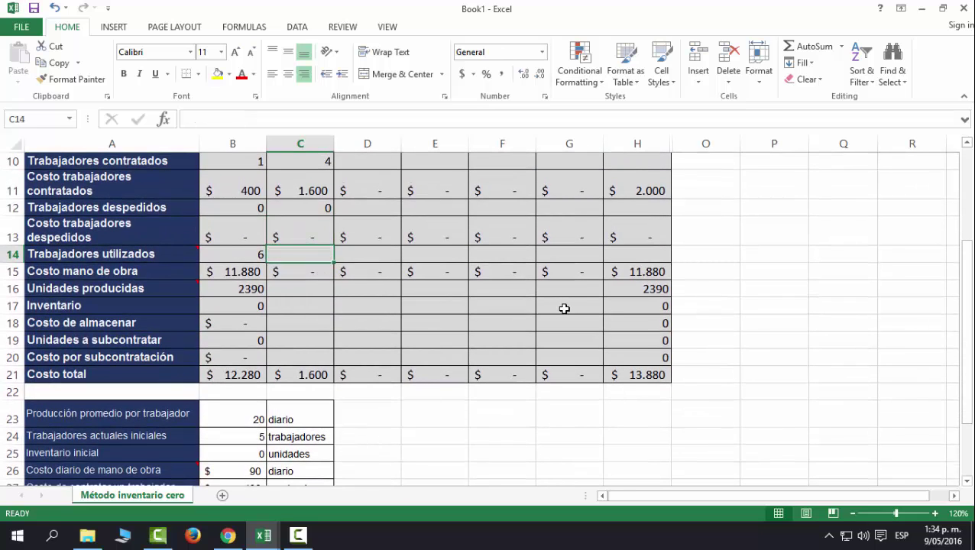
{"action": "type", "text": "10"}
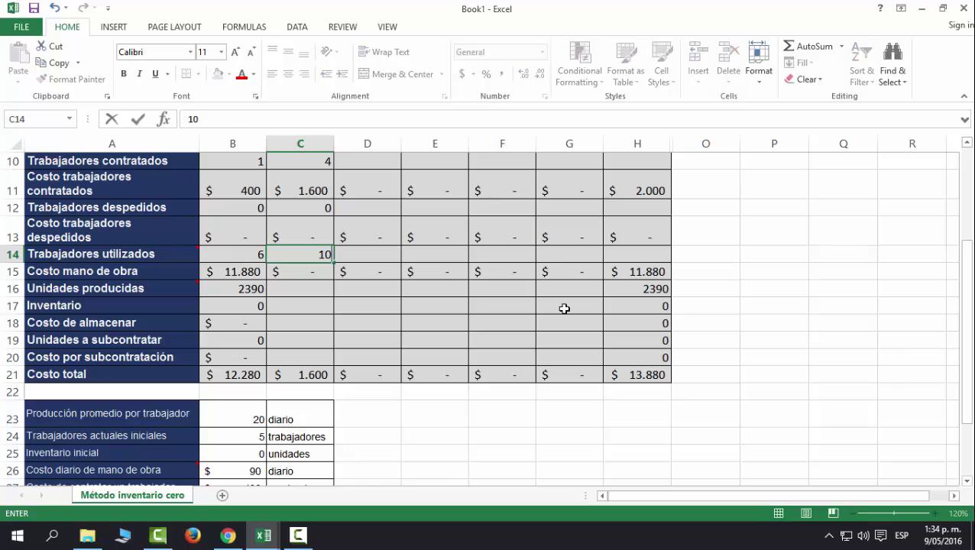
{"action": "key", "text": "Return"}
{"action": "scroll", "coordinate": [542, 317], "scroll_direction": "up", "scroll_amount": 2}
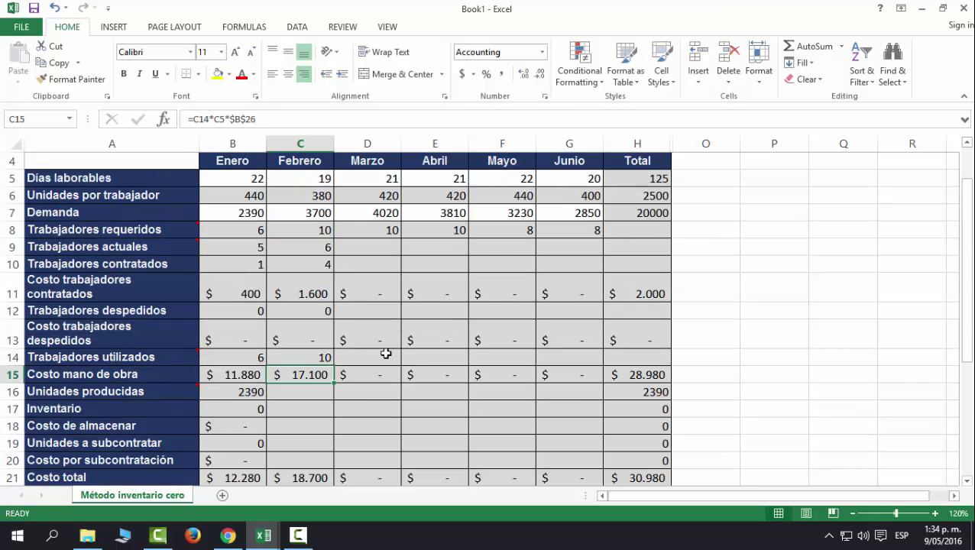
{"action": "left_click", "coordinate": [321, 231]}
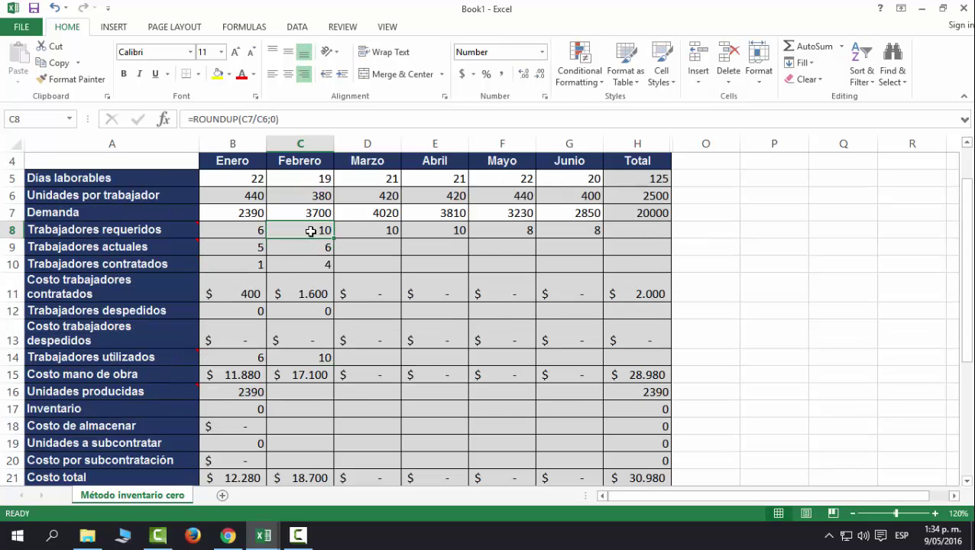
{"action": "scroll", "coordinate": [420, 307], "scroll_direction": "down", "scroll_amount": 1}
{"action": "left_click", "coordinate": [306, 306]}
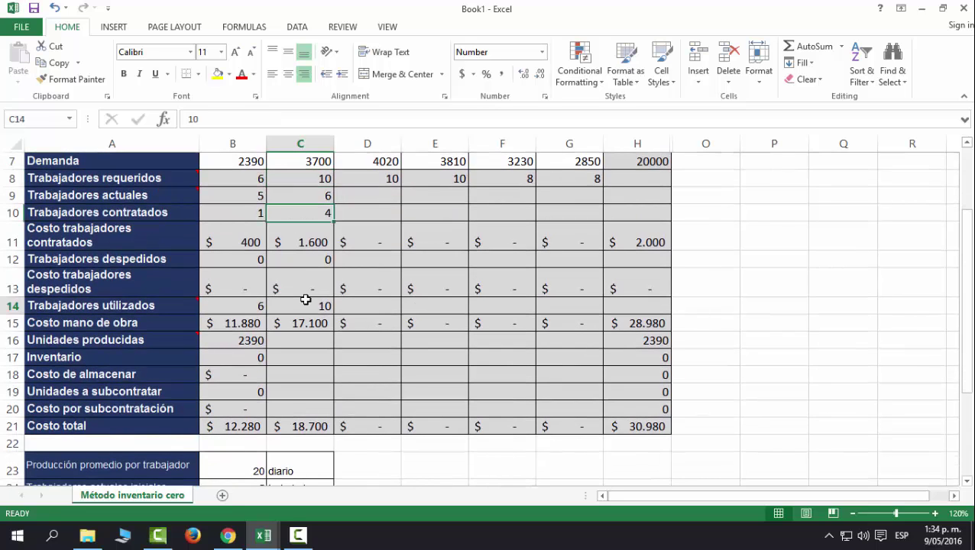
{"action": "left_click", "coordinate": [306, 320]}
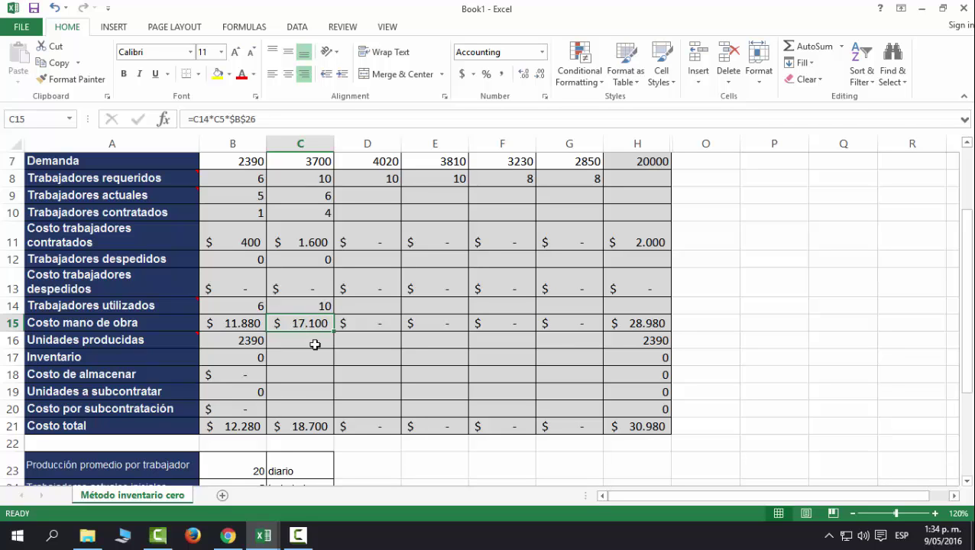
{"action": "left_click", "coordinate": [316, 343]}
{"action": "scroll", "coordinate": [773, 384], "scroll_direction": "up", "scroll_amount": 1}
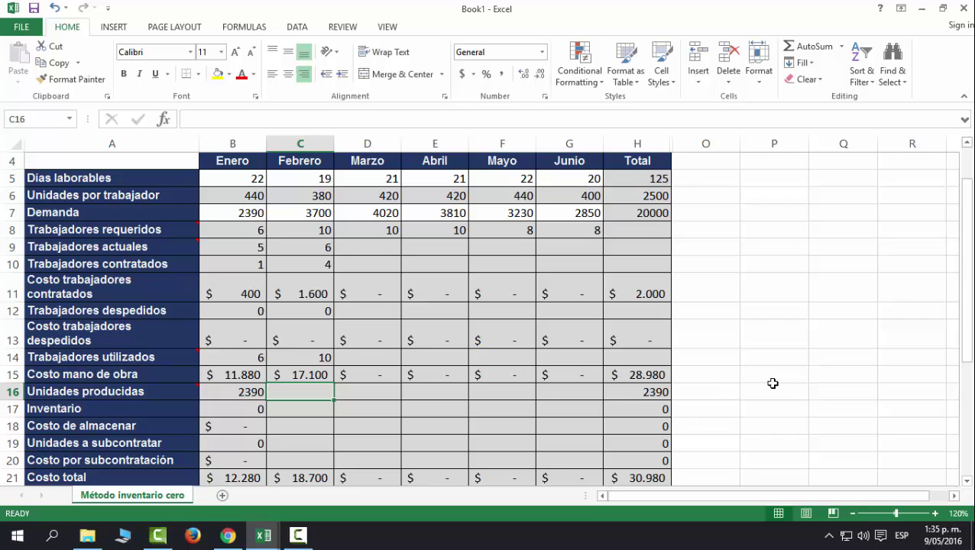
Finish February with 3700 units, zero inventory and zero subcontracting, copying January's storage cost through June
{"action": "type", "text": "37"}
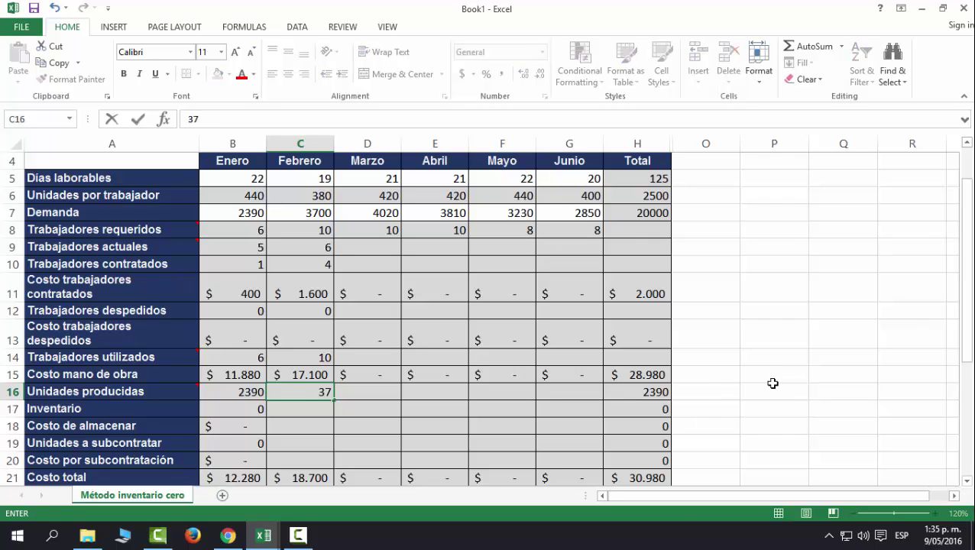
{"action": "type", "text": "00"}
{"action": "key", "text": "Return"}
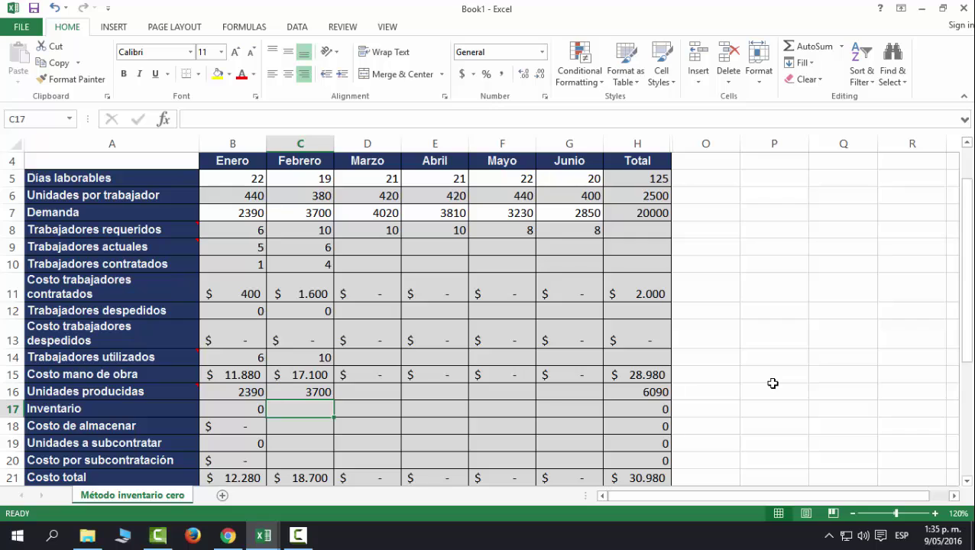
{"action": "type", "text": "0"}
{"action": "key", "text": "Return"}
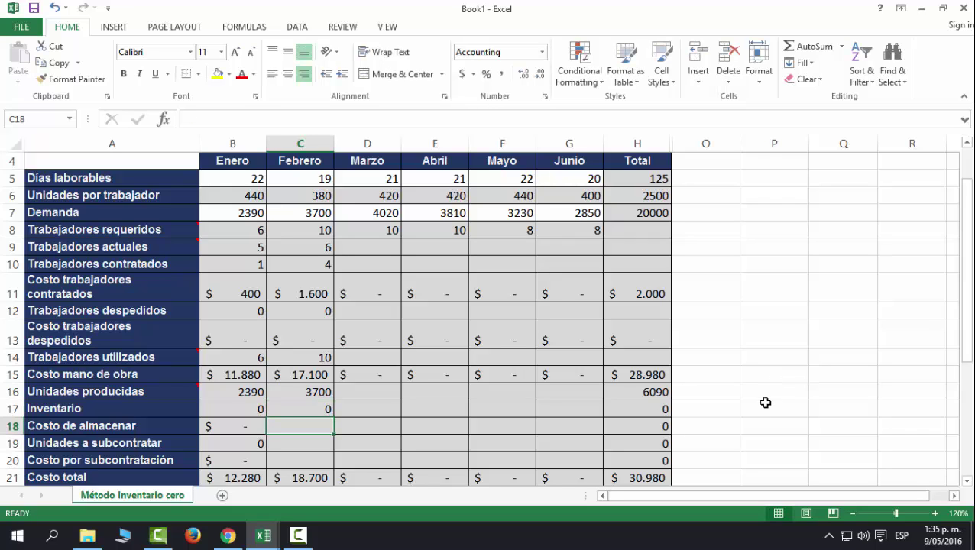
{"action": "left_click", "coordinate": [252, 425]}
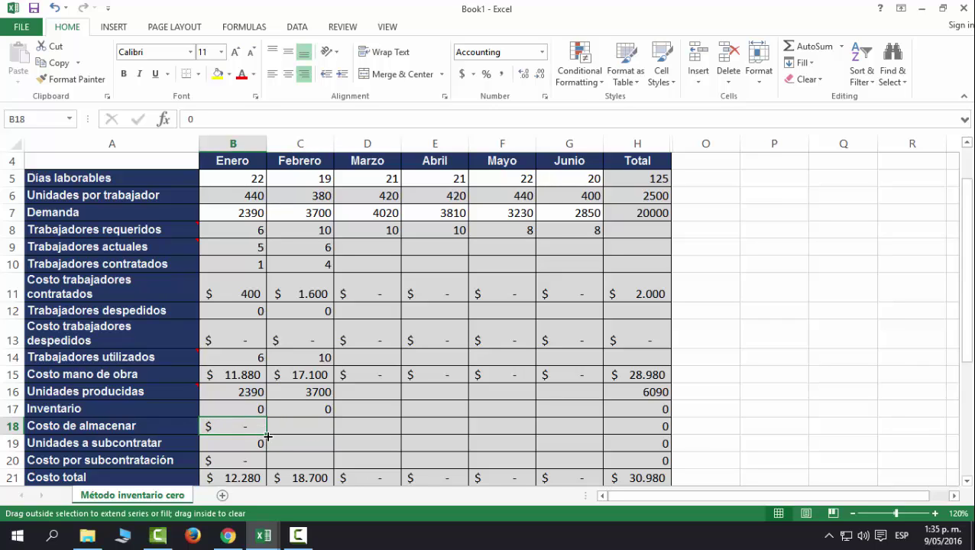
{"action": "left_click_drag", "start_coordinate": [264, 437], "coordinate": [573, 434]}
{"action": "left_click", "coordinate": [322, 447]}
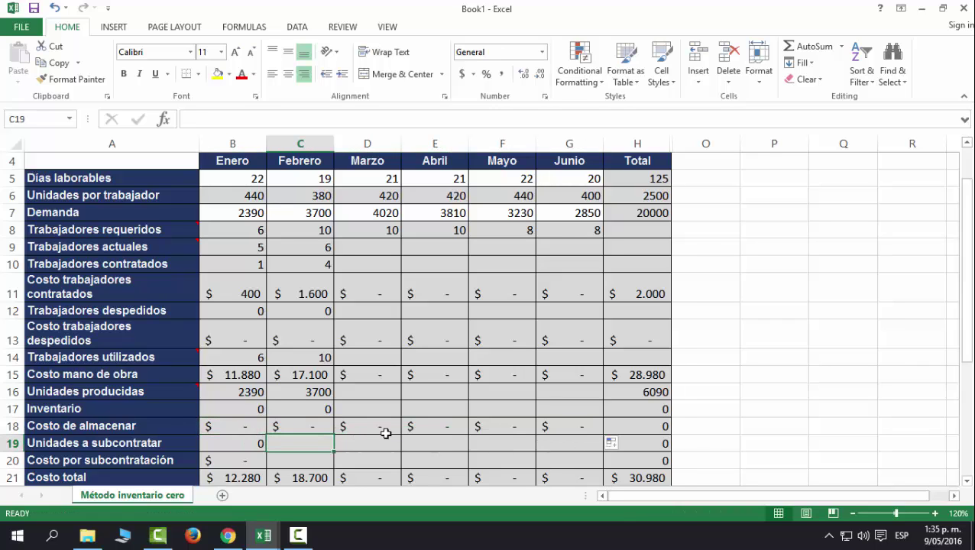
{"action": "type", "text": "0"}
{"action": "key", "text": "Return"}
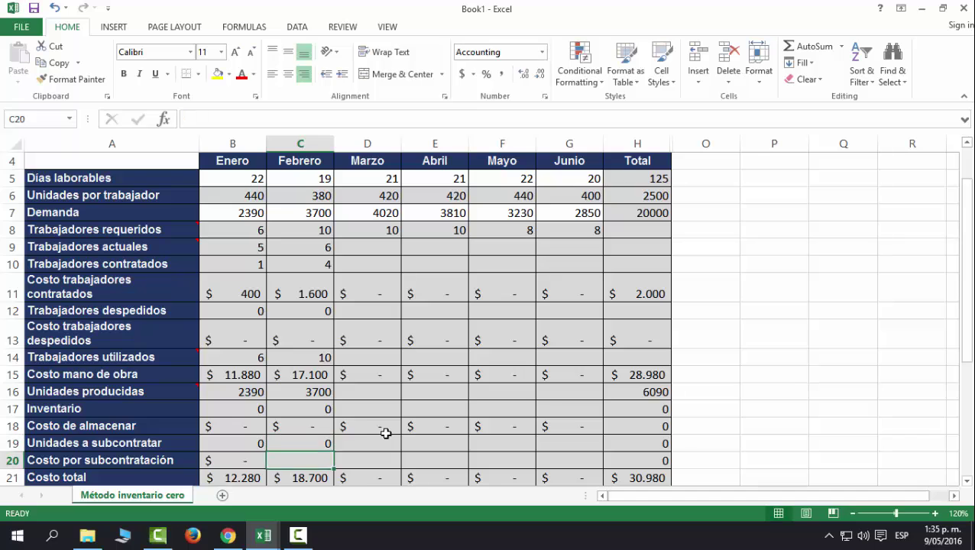
Copy January's subcontracting cost formula across to June and verify February's total cost
{"action": "left_click", "coordinate": [246, 461]}
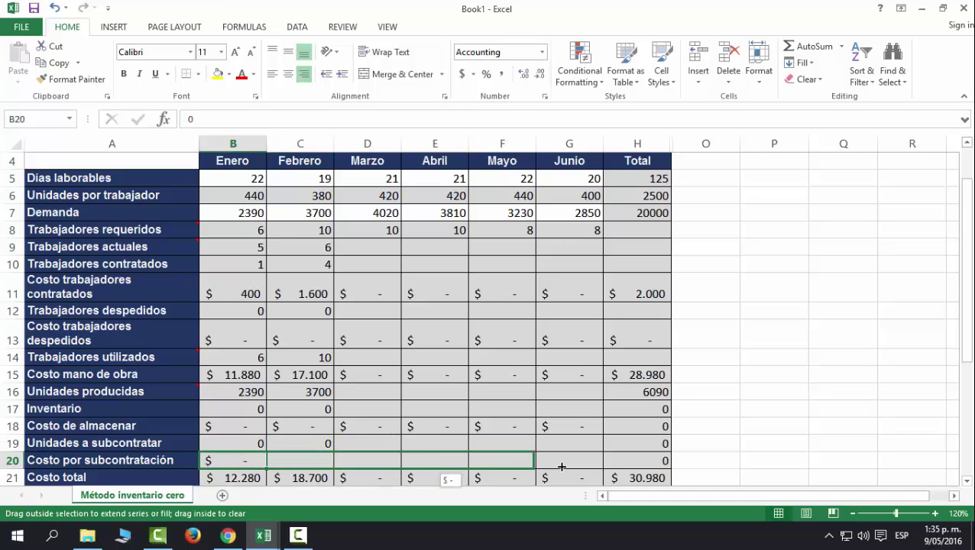
{"action": "left_click_drag", "start_coordinate": [267, 469], "coordinate": [581, 462]}
{"action": "scroll", "coordinate": [766, 418], "scroll_direction": "down", "scroll_amount": 1}
{"action": "scroll", "coordinate": [766, 418], "scroll_direction": "down", "scroll_amount": 2}
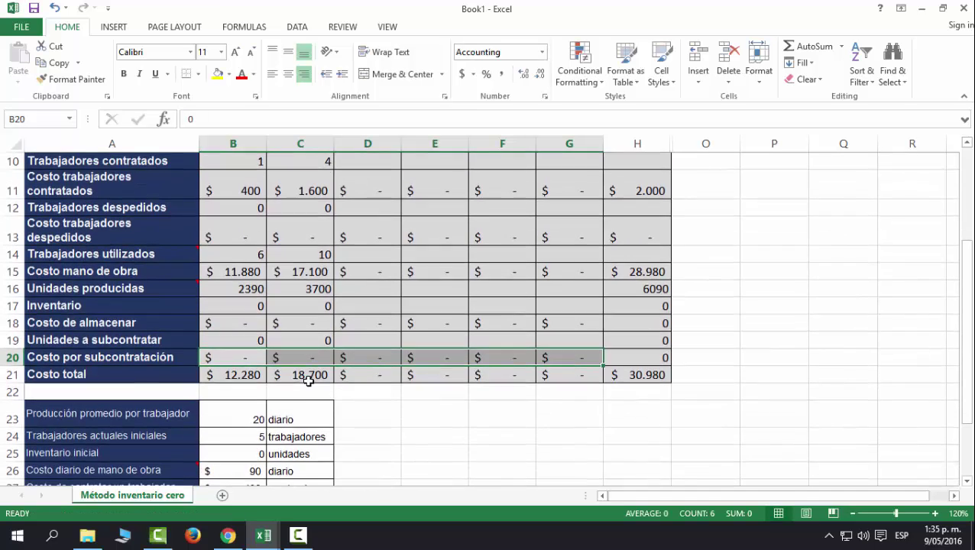
{"action": "left_click", "coordinate": [305, 374]}
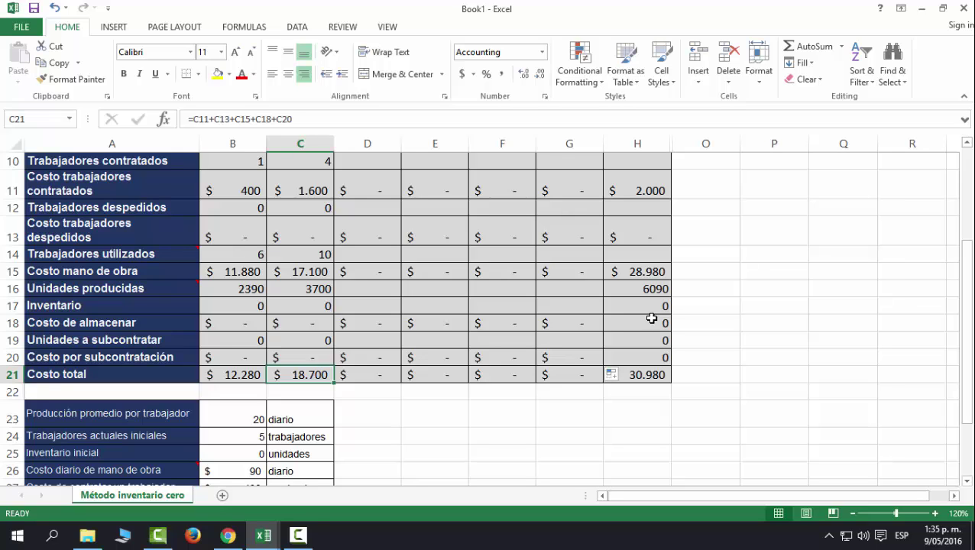
{"action": "scroll", "coordinate": [444, 450], "scroll_direction": "up", "scroll_amount": 2}
{"action": "scroll", "coordinate": [447, 456], "scroll_direction": "up", "scroll_amount": 1}
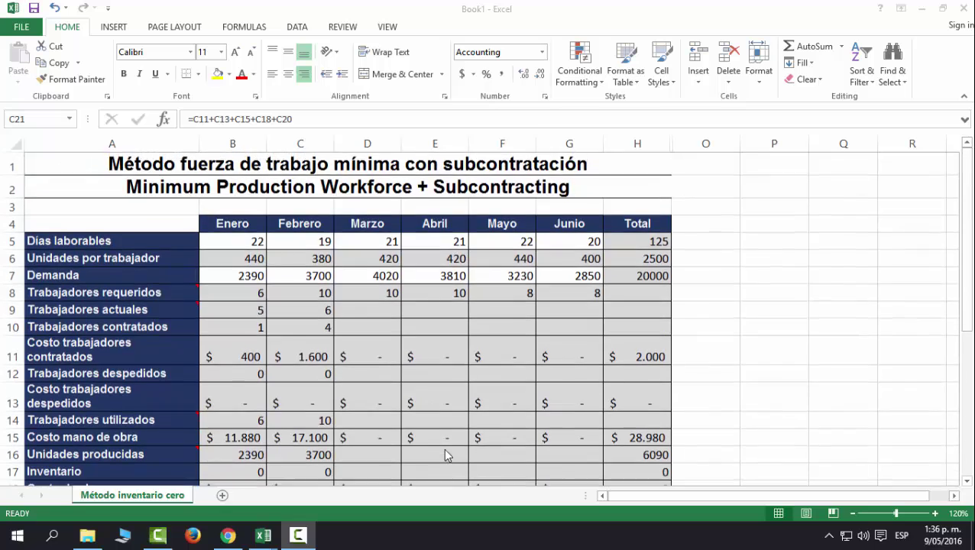
{"action": "scroll", "coordinate": [447, 456], "scroll_direction": "down", "scroll_amount": 1}
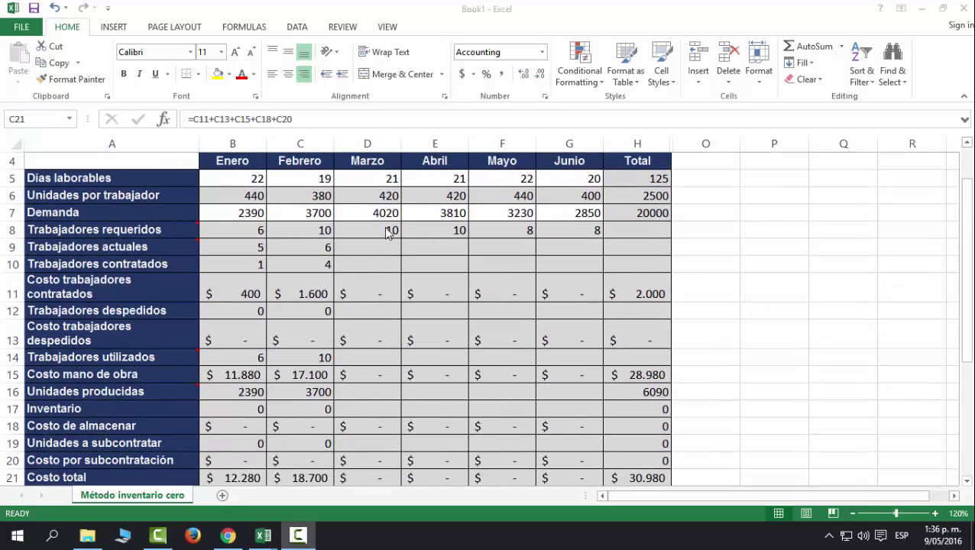
Review March's units-per-worker and required-workers formulas and enter 10 current workers
{"action": "left_click", "coordinate": [376, 194]}
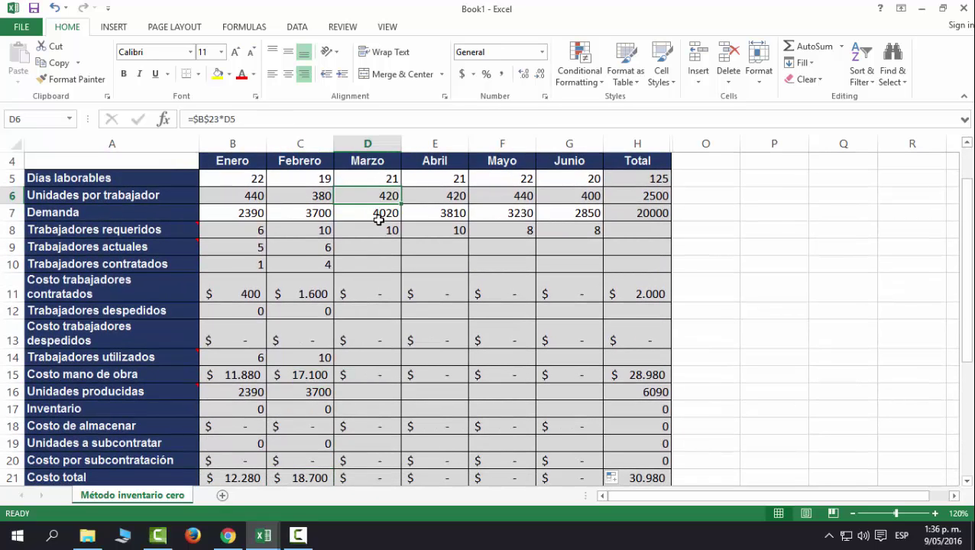
{"action": "left_click", "coordinate": [376, 229]}
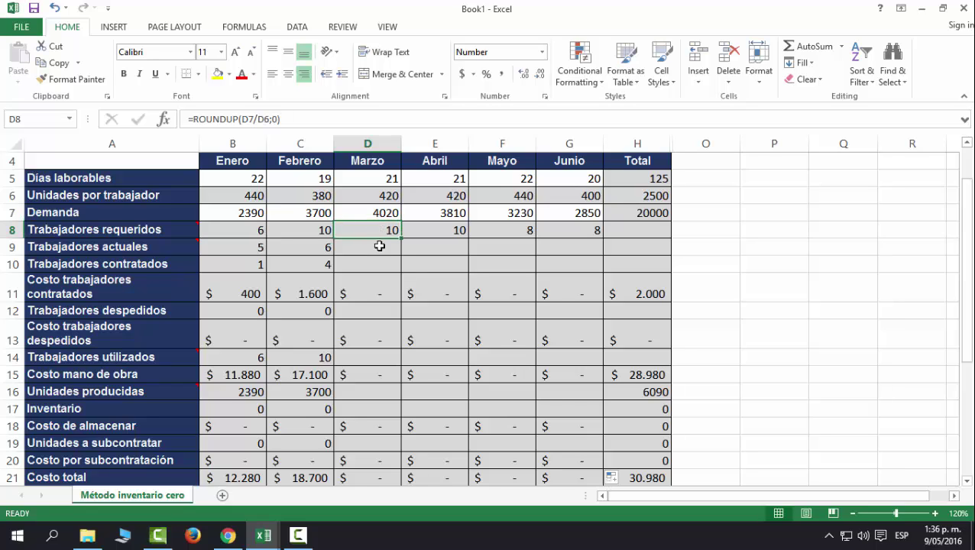
{"action": "left_click", "coordinate": [380, 246]}
{"action": "mouse_move", "coordinate": [126, 248]}
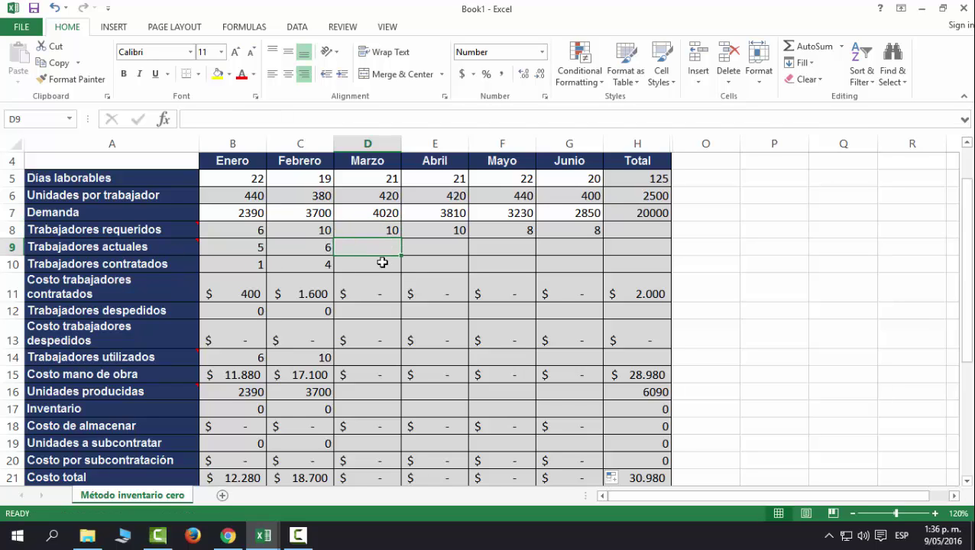
{"action": "type", "text": "10"}
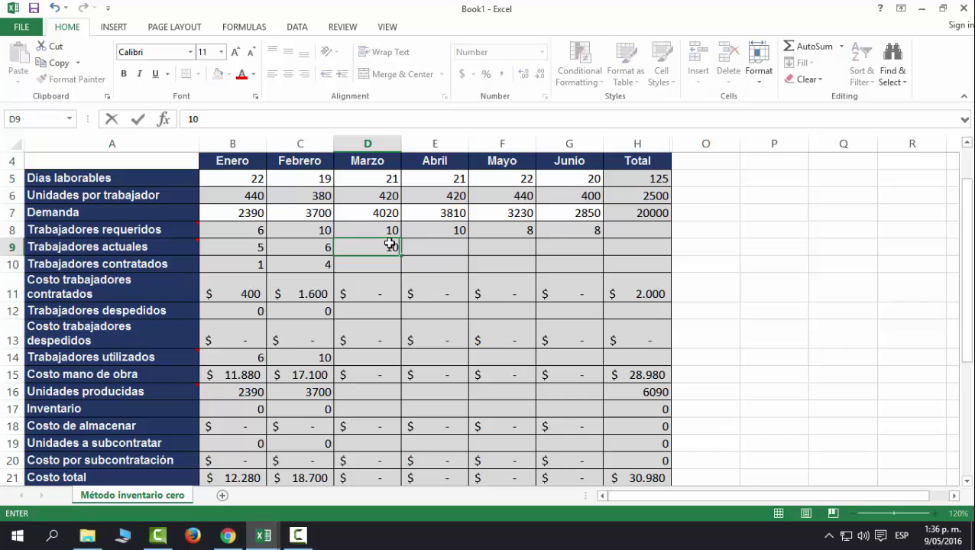
{"action": "key", "text": "Return"}
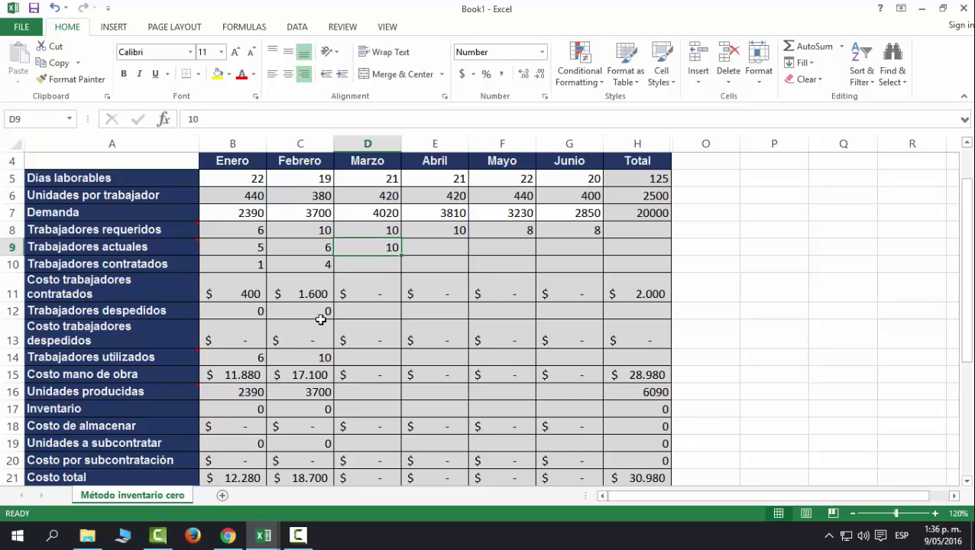
Record no workers hired or fired and 10 workers used in March
{"action": "left_click", "coordinate": [311, 357]}
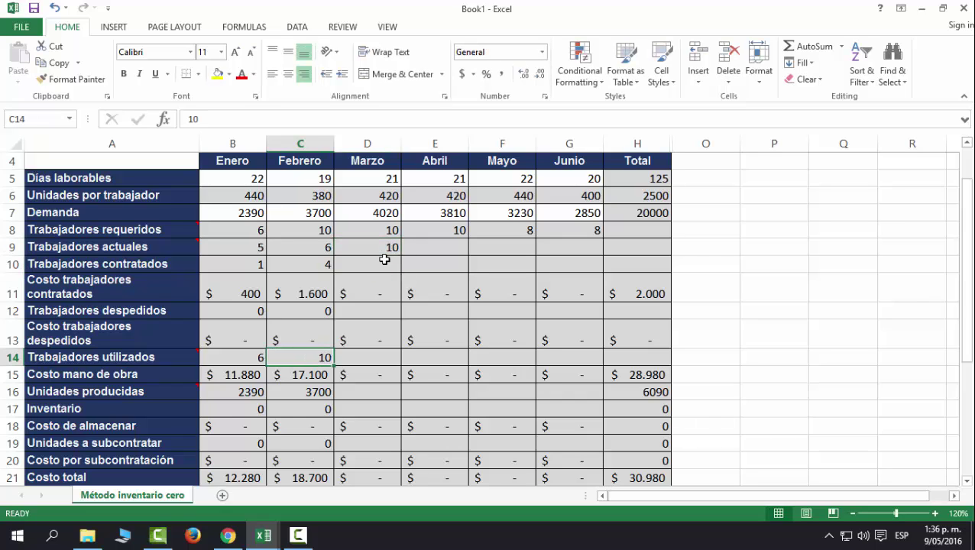
{"action": "left_click", "coordinate": [382, 264]}
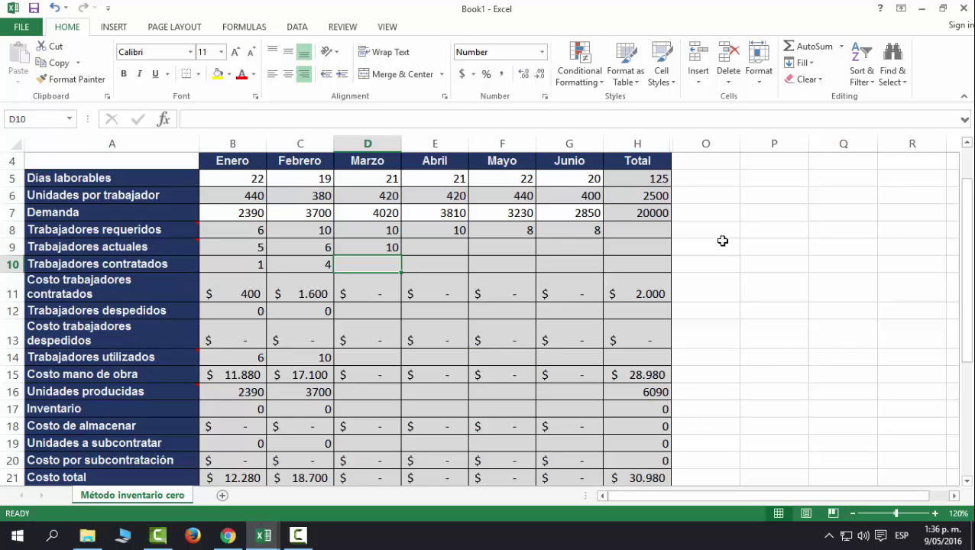
{"action": "type", "text": "0"}
{"action": "key", "text": "Return"}
{"action": "key", "text": "Return"}
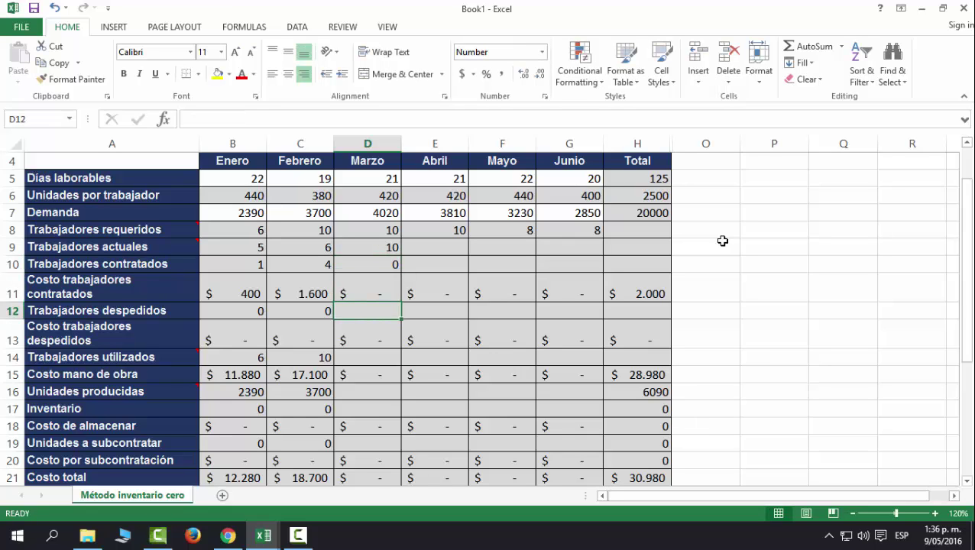
{"action": "type", "text": "0"}
{"action": "key", "text": "Return"}
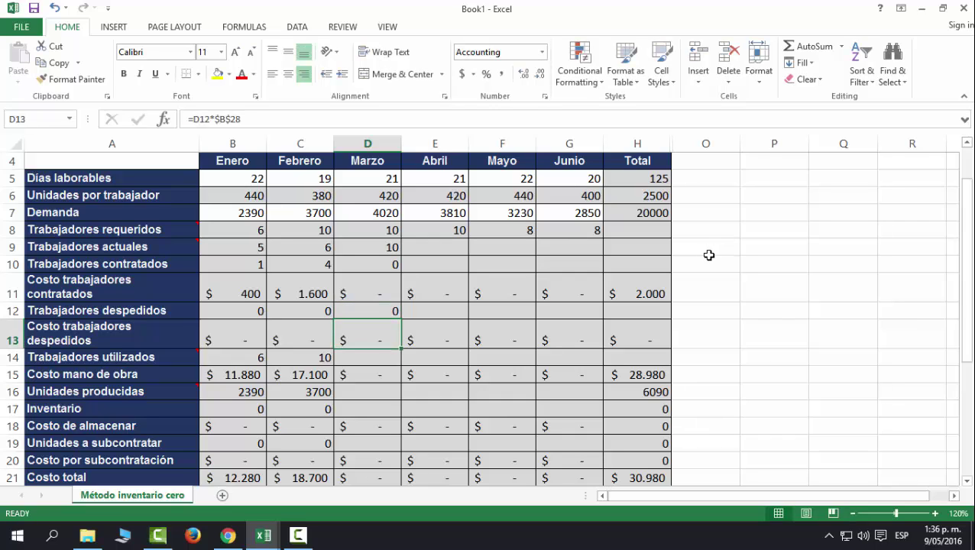
{"action": "left_click", "coordinate": [370, 355]}
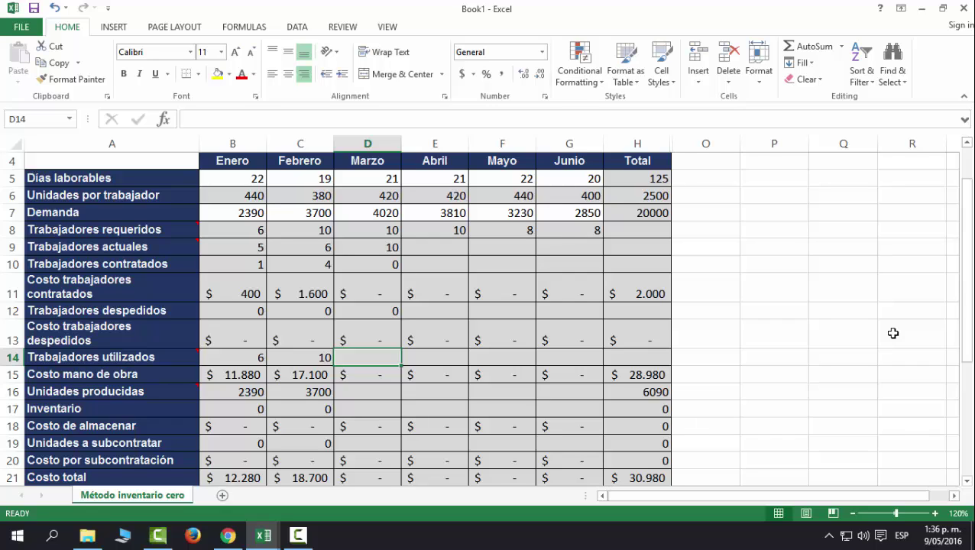
{"action": "type", "text": "10"}
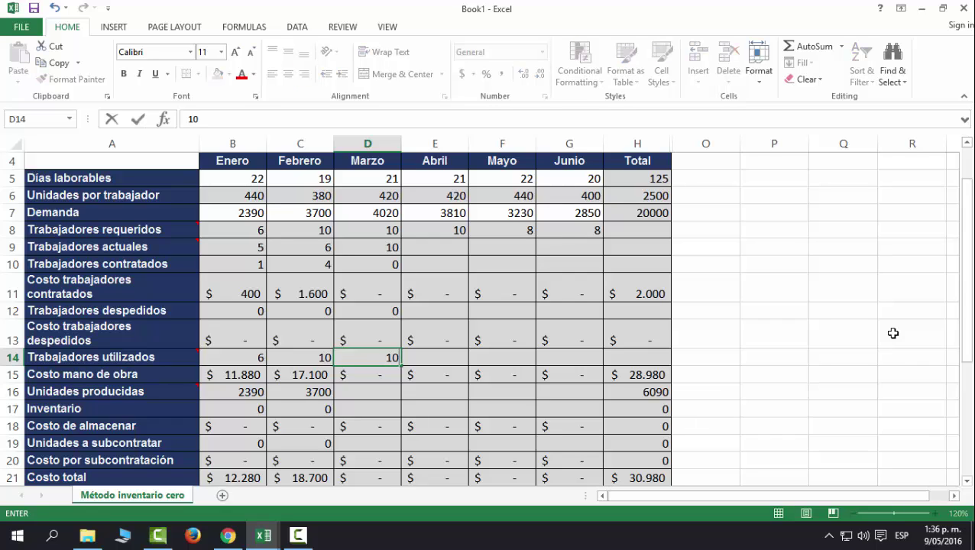
{"action": "key", "text": "Return"}
{"action": "middle_click", "coordinate": [894, 333]}
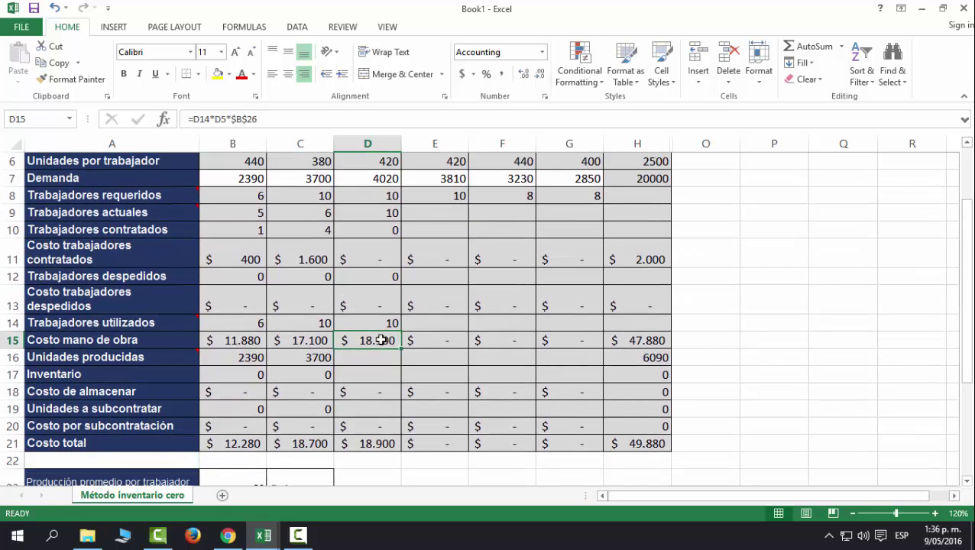
Enter March's 4020 units with zero inventory and subcontracting, confirming the 18.900 total cost
{"action": "left_click", "coordinate": [378, 359]}
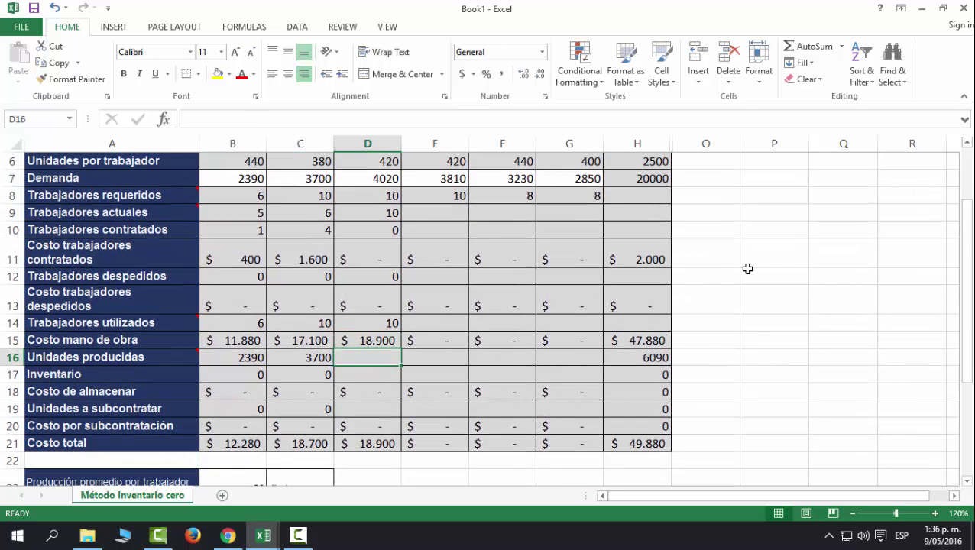
{"action": "scroll", "coordinate": [747, 269], "scroll_direction": "up", "scroll_amount": 1}
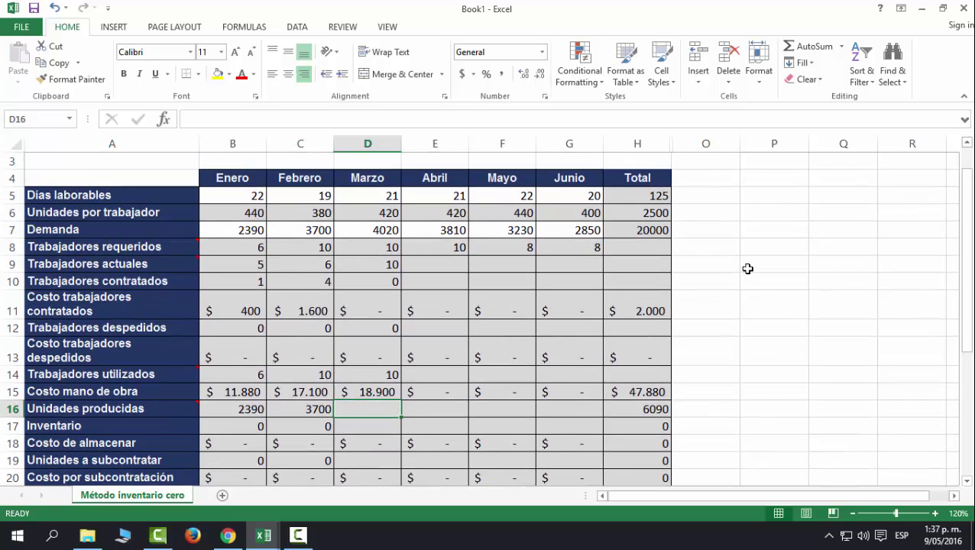
{"action": "type", "text": "4020"}
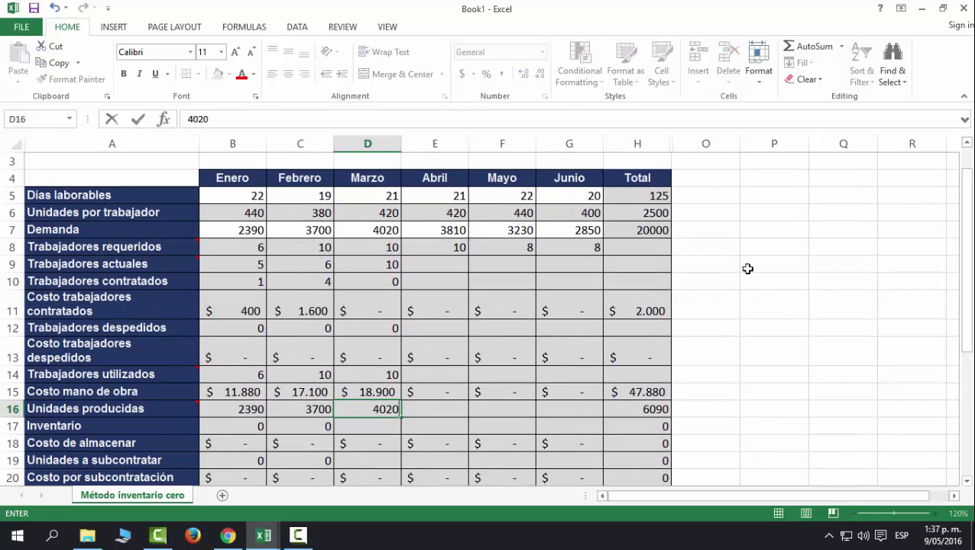
{"action": "key", "text": "Return"}
{"action": "scroll", "coordinate": [748, 269], "scroll_direction": "down", "scroll_amount": 1}
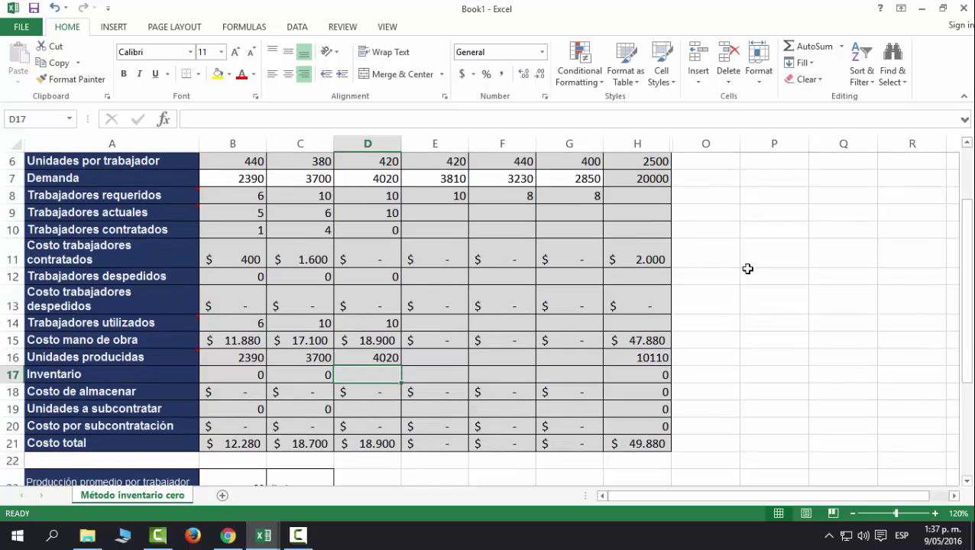
{"action": "type", "text": "0"}
{"action": "key", "text": "Return"}
{"action": "key", "text": "Return"}
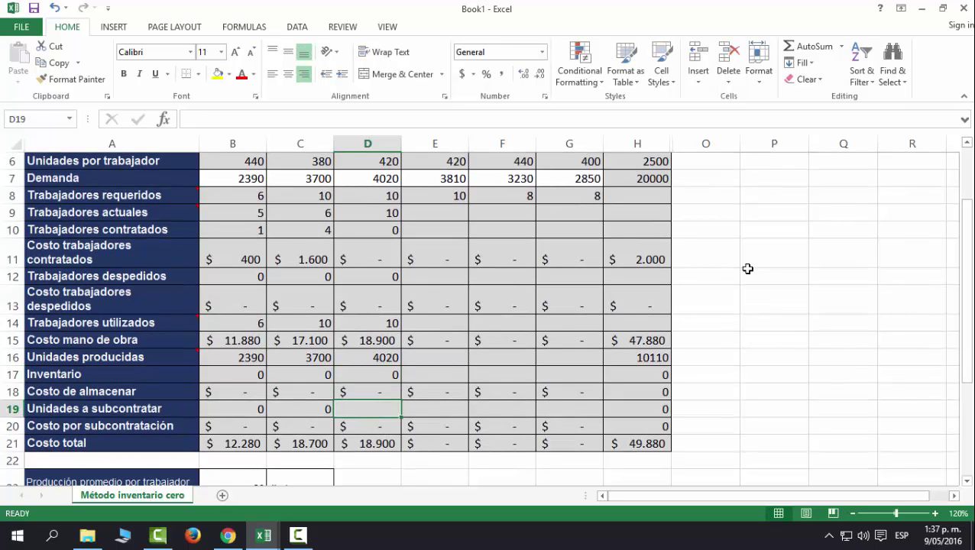
{"action": "type", "text": "0"}
{"action": "key", "text": "Return"}
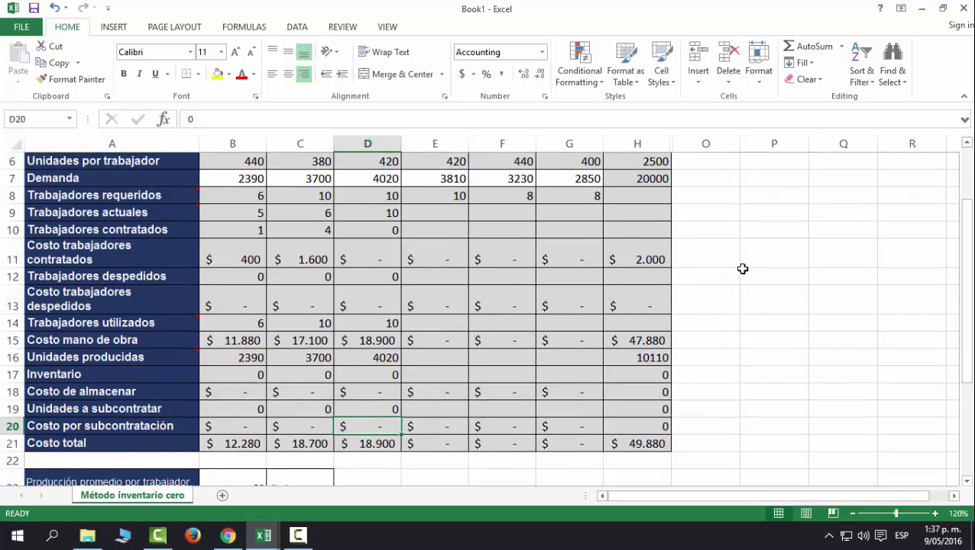
{"action": "scroll", "coordinate": [742, 269], "scroll_direction": "down", "scroll_amount": 1}
{"action": "left_click", "coordinate": [373, 392]}
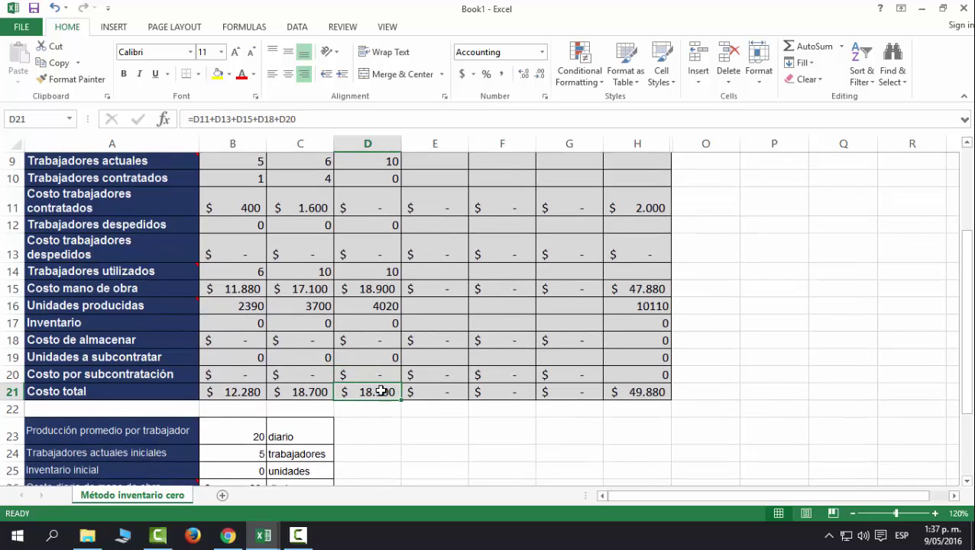
{"action": "scroll", "coordinate": [604, 391], "scroll_direction": "down", "scroll_amount": 1}
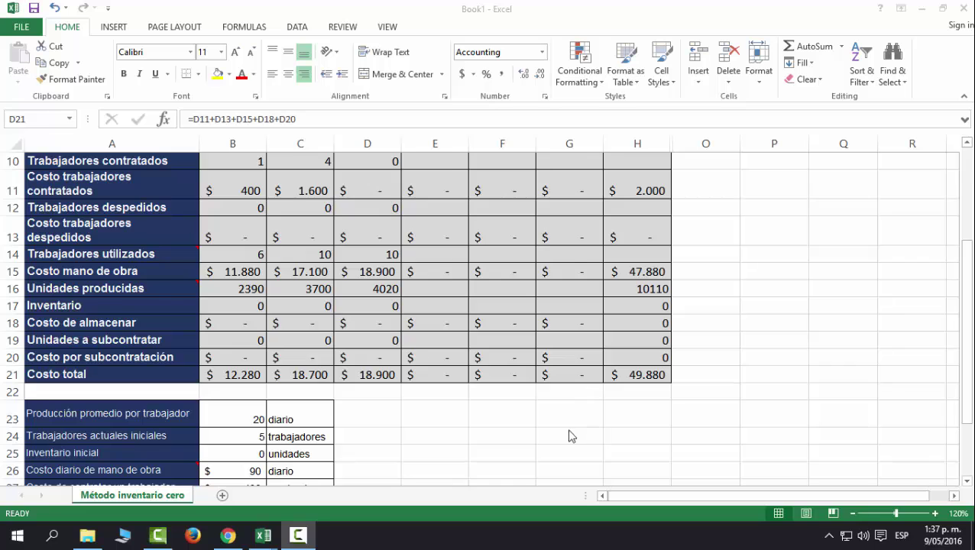
{"action": "scroll", "coordinate": [573, 428], "scroll_direction": "up", "scroll_amount": 3}
{"action": "scroll", "coordinate": [604, 397], "scroll_direction": "down", "scroll_amount": 1}
{"action": "scroll", "coordinate": [585, 411], "scroll_direction": "down", "scroll_amount": 1}
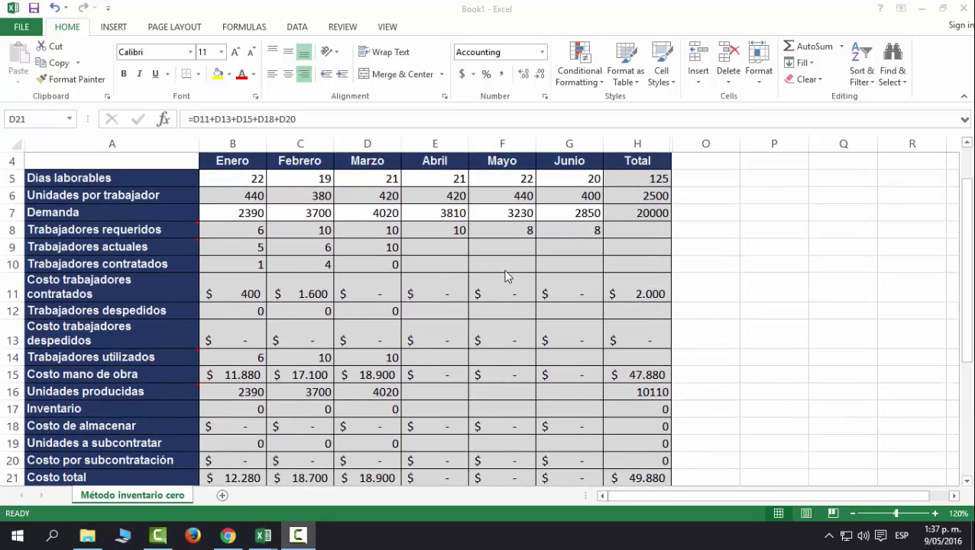
Give April 10 current workers, none hired or fired, and 10 workers used
{"action": "left_click", "coordinate": [434, 246]}
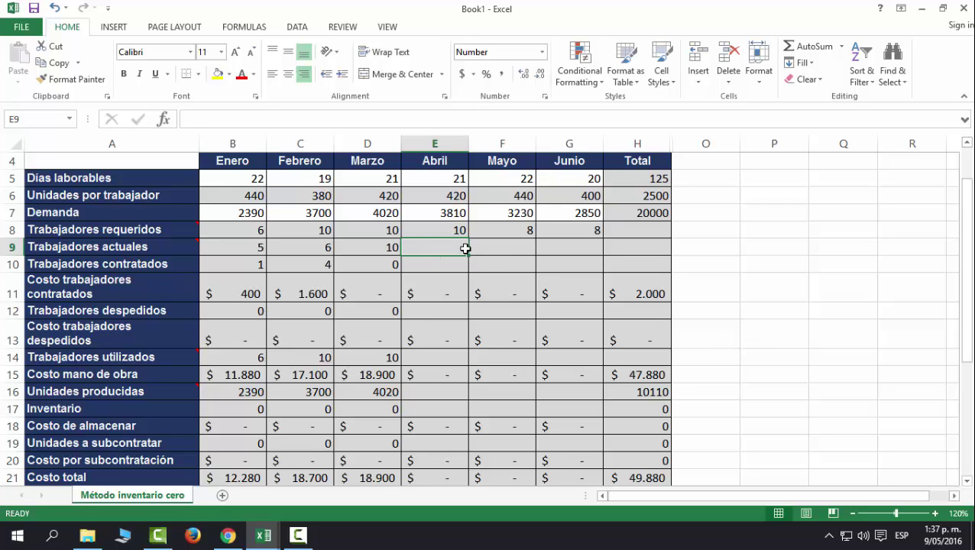
{"action": "type", "text": "10"}
{"action": "key", "text": "Return"}
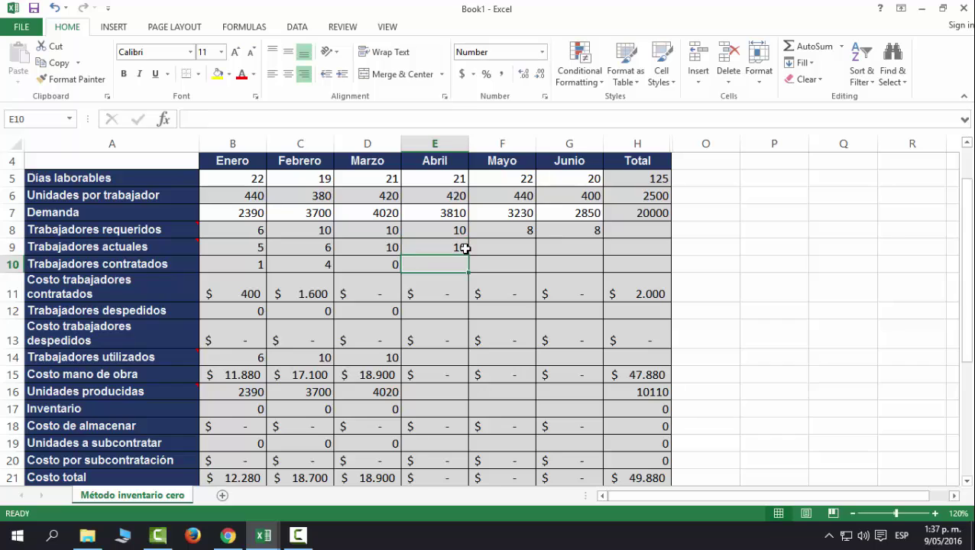
{"action": "left_click", "coordinate": [443, 223]}
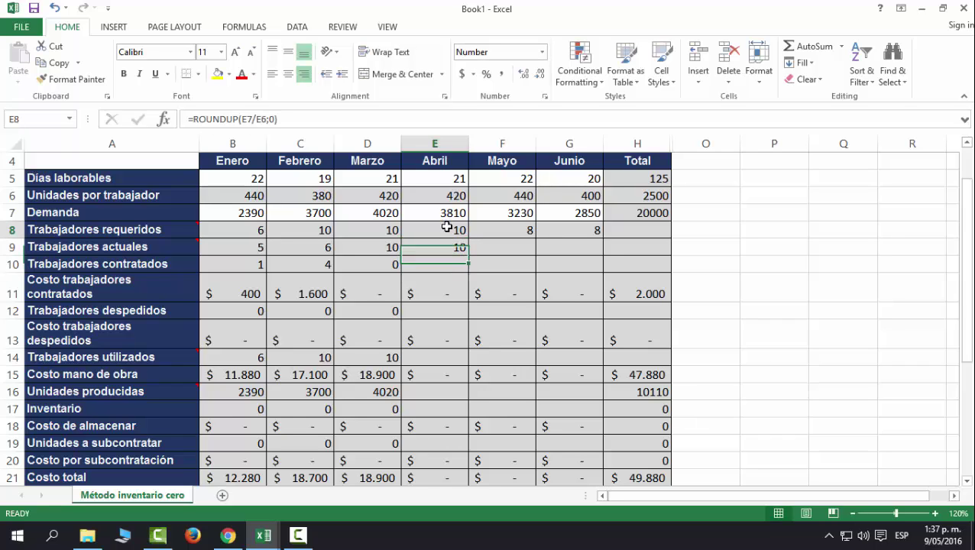
{"action": "left_click", "coordinate": [444, 263]}
{"action": "type", "text": "0"}
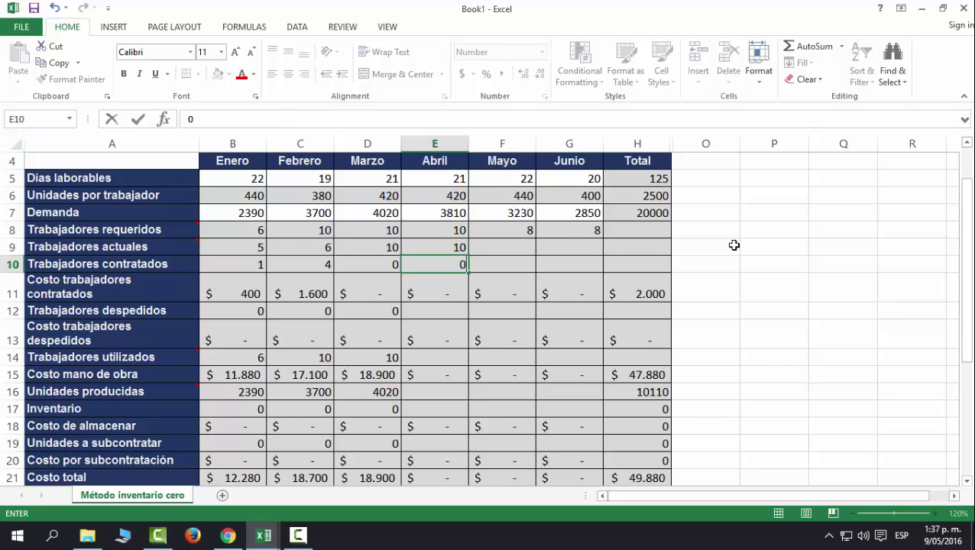
{"action": "key", "text": "Return"}
{"action": "left_click", "coordinate": [451, 311]}
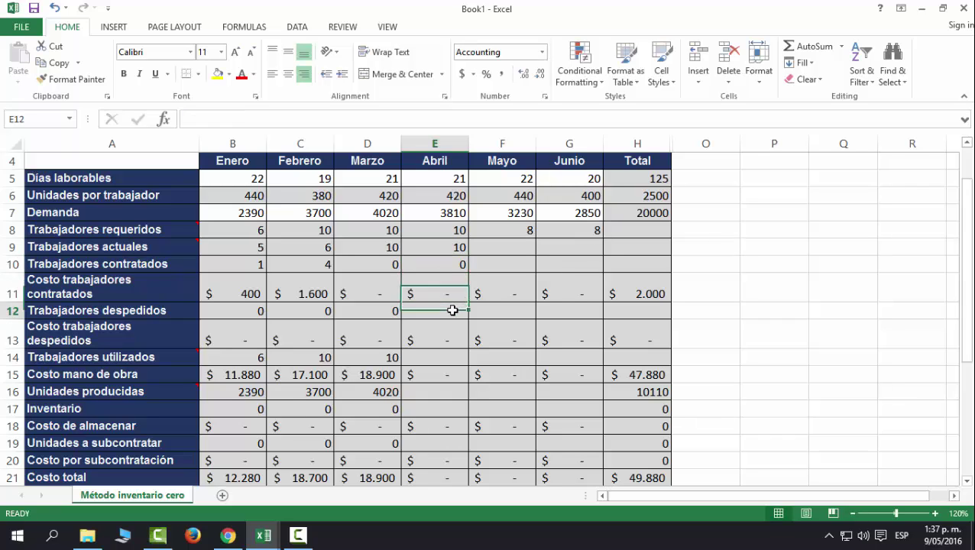
{"action": "type", "text": "0"}
{"action": "key", "text": "Return"}
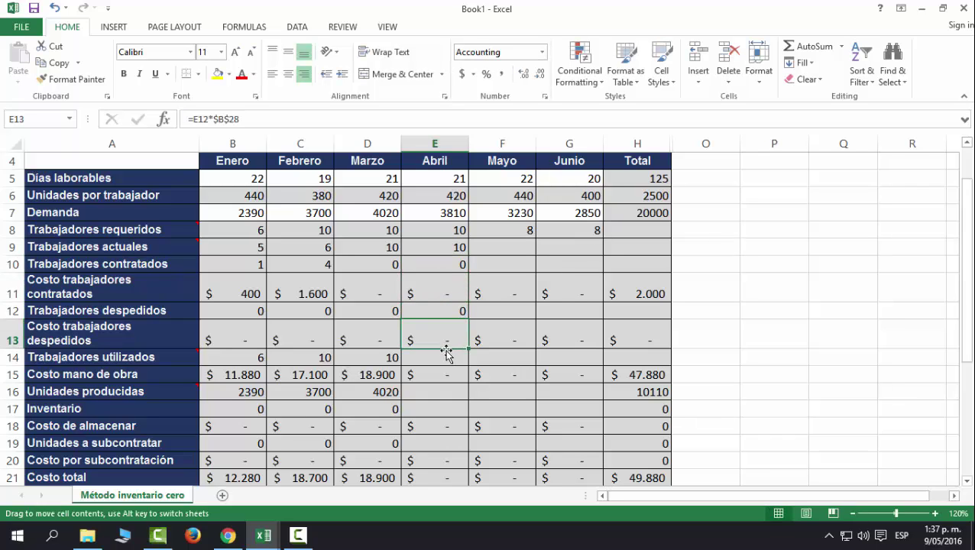
{"action": "left_click", "coordinate": [448, 356]}
{"action": "type", "text": "10"}
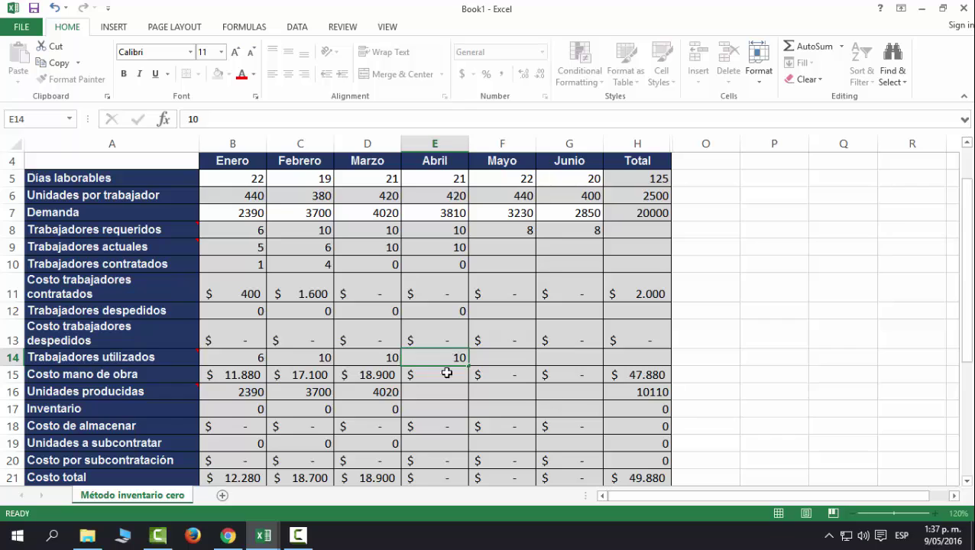
{"action": "key", "text": "Return"}
Enter April's 3810 units produced with zero inventory and subcontracting, then check its total cost
{"action": "left_click", "coordinate": [444, 396]}
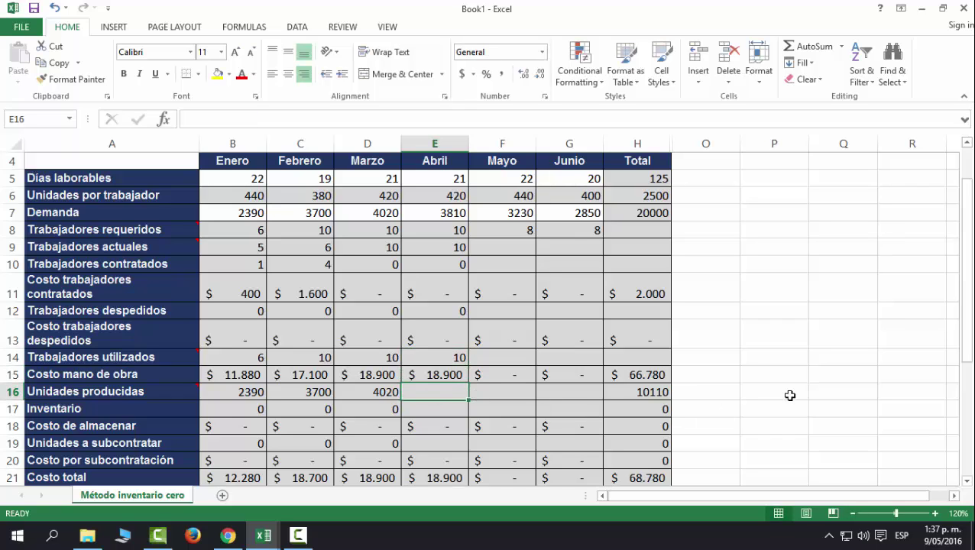
{"action": "type", "text": "3810"}
{"action": "key", "text": "Return"}
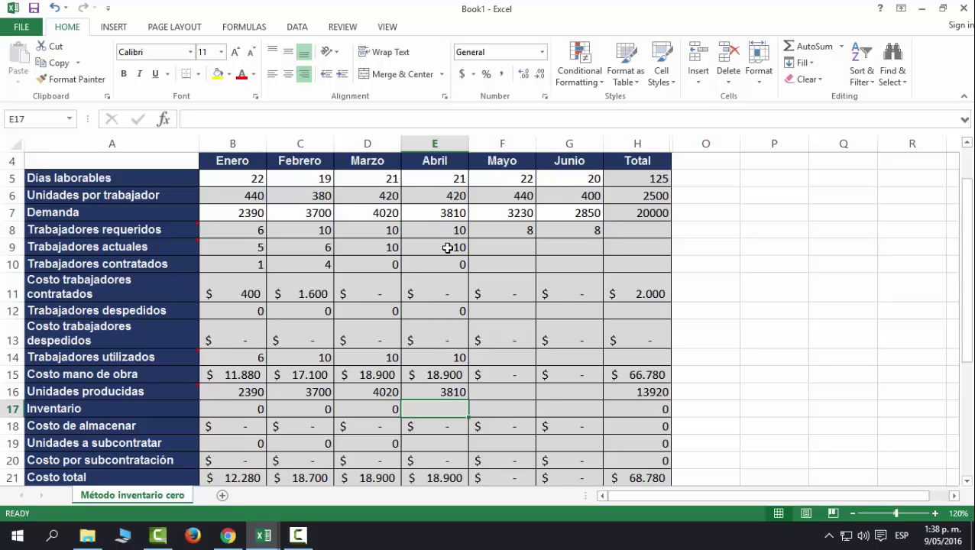
{"action": "type", "text": "0"}
{"action": "key", "text": "Return"}
{"action": "scroll", "coordinate": [474, 405], "scroll_direction": "down", "scroll_amount": 1}
{"action": "left_click", "coordinate": [456, 393]}
{"action": "type", "text": "0"}
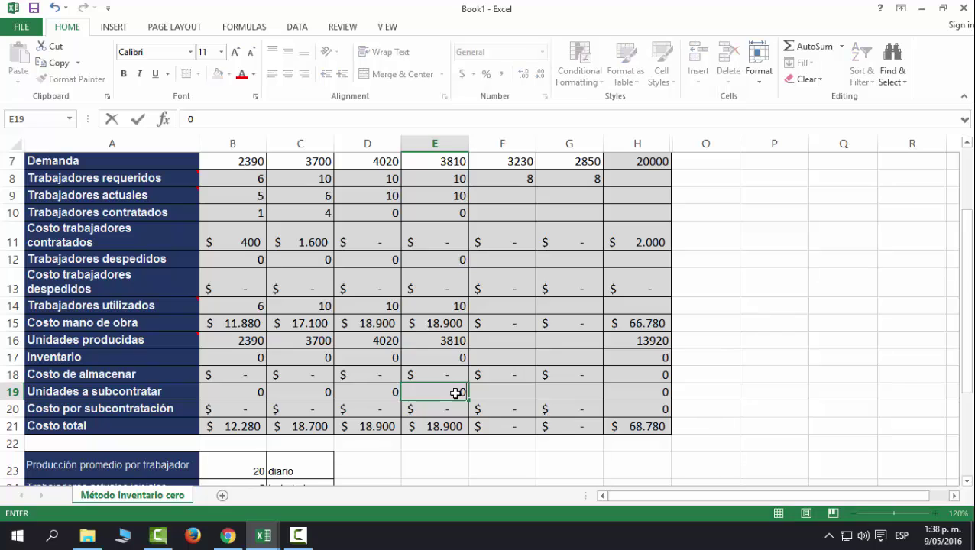
{"action": "left_click", "coordinate": [439, 426]}
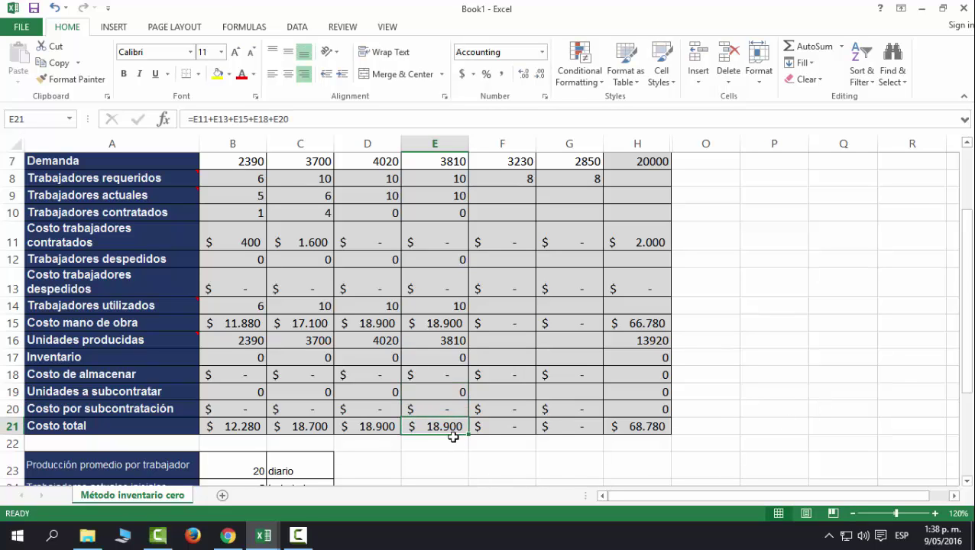
{"action": "key", "text": "F10"}
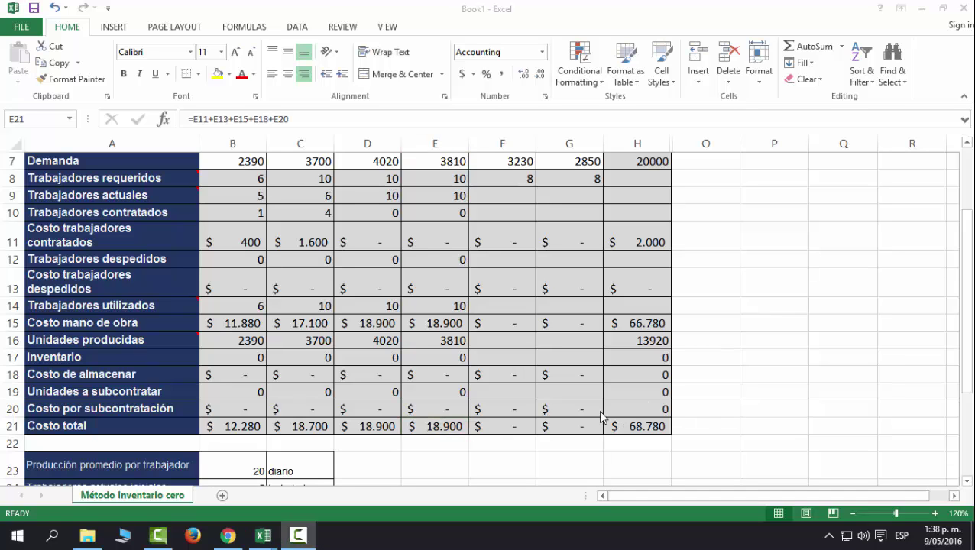
{"action": "scroll", "coordinate": [592, 402], "scroll_direction": "up", "scroll_amount": 1}
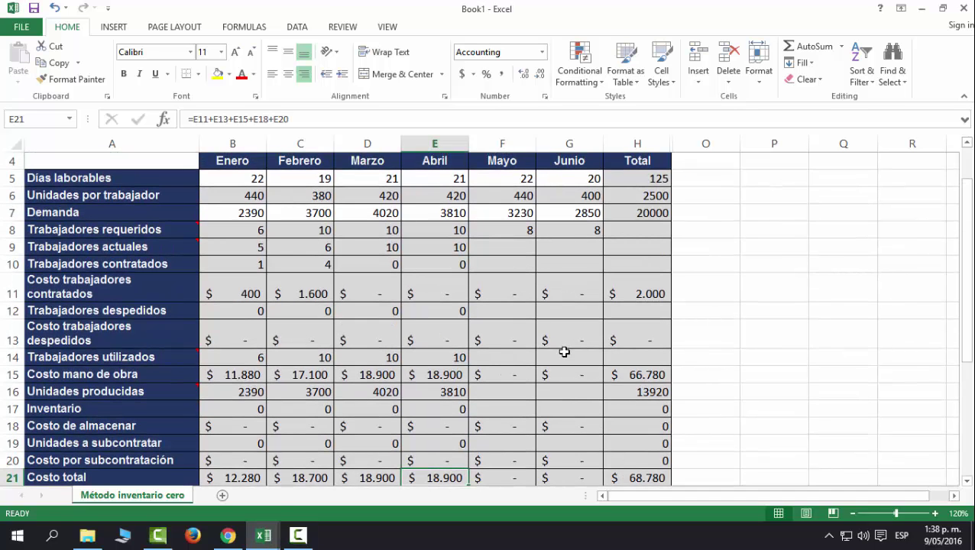
Set May's workforce to 10 current, 0 hired, 2 laid off and 8 used, checking layoff and labour costs
{"action": "left_click", "coordinate": [520, 230]}
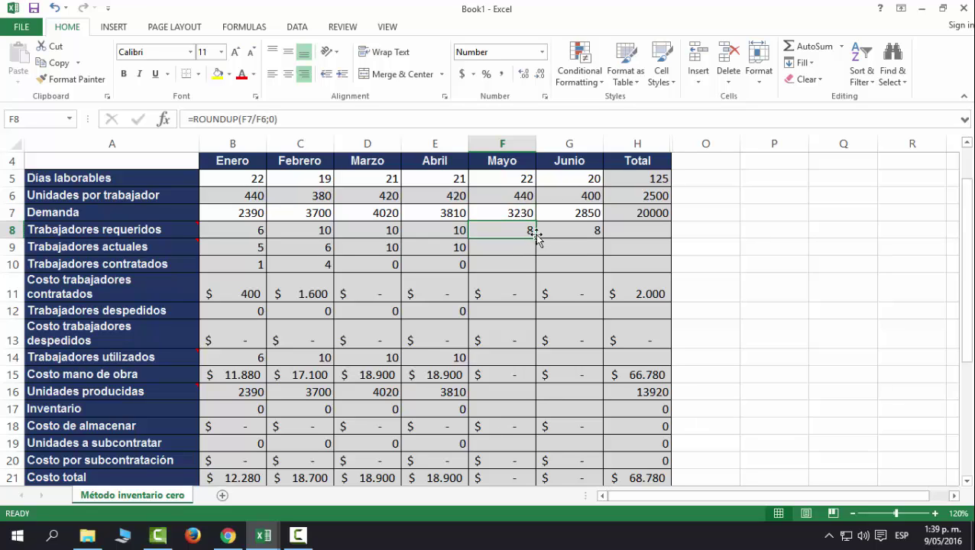
{"action": "left_click", "coordinate": [524, 247]}
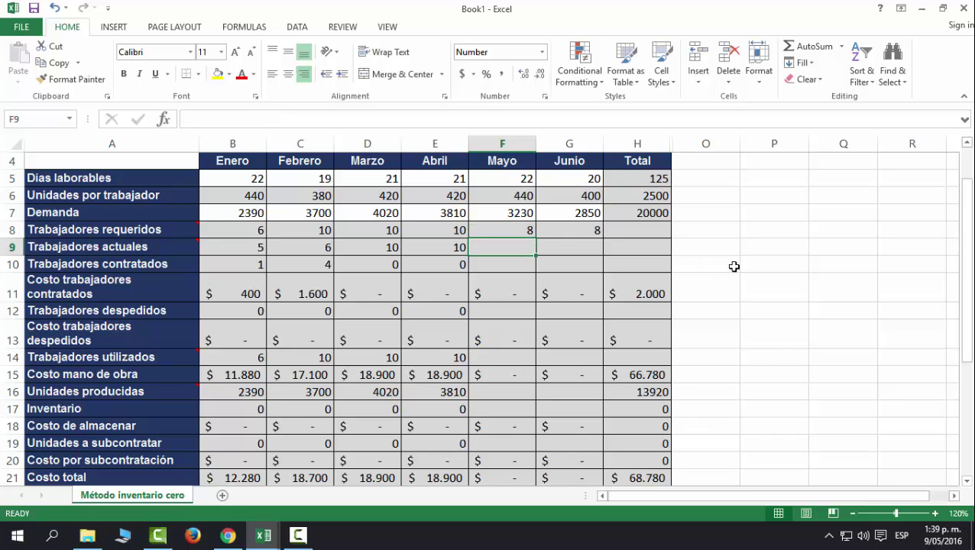
{"action": "type", "text": "10"}
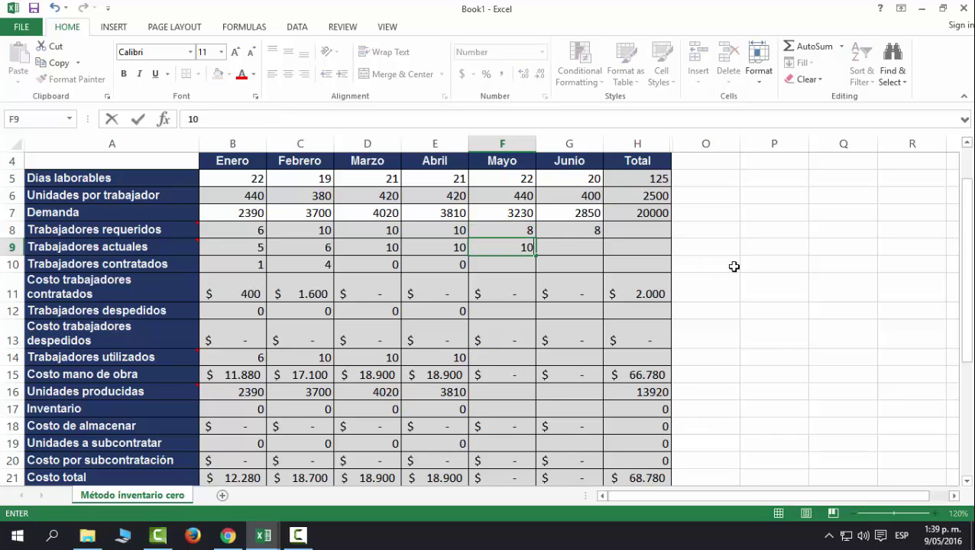
{"action": "key", "text": "Return"}
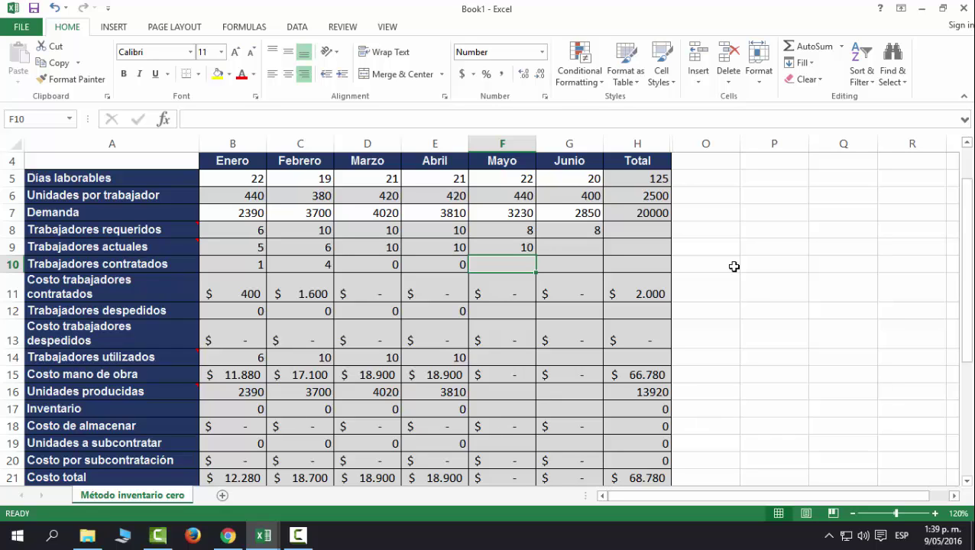
{"action": "type", "text": "0"}
{"action": "key", "text": "Return"}
{"action": "key", "text": "Return"}
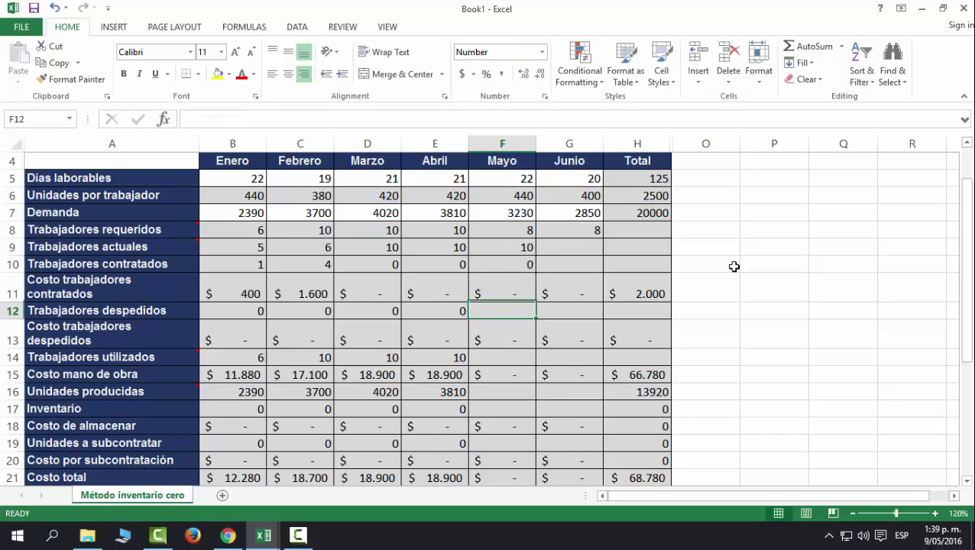
{"action": "type", "text": "2"}
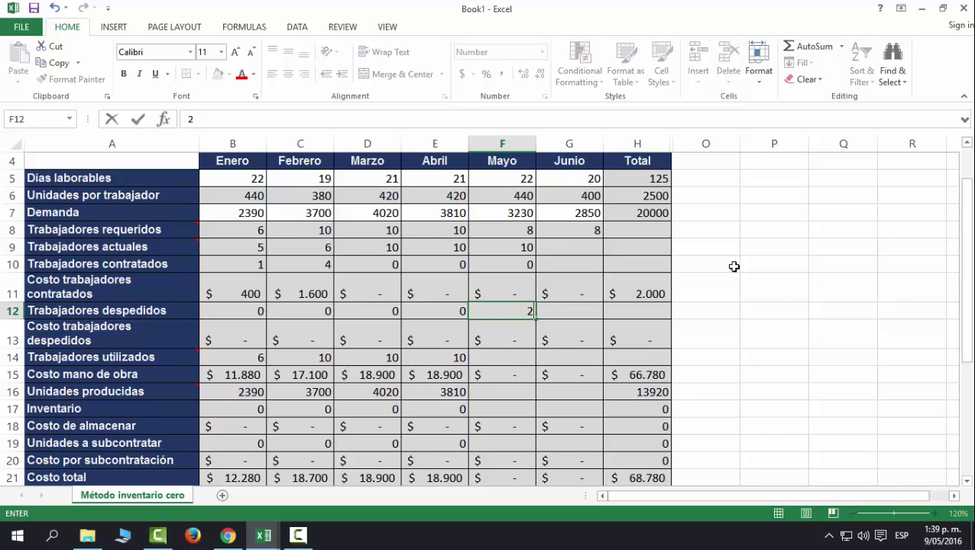
{"action": "key", "text": "Return"}
{"action": "key", "text": "Return"}
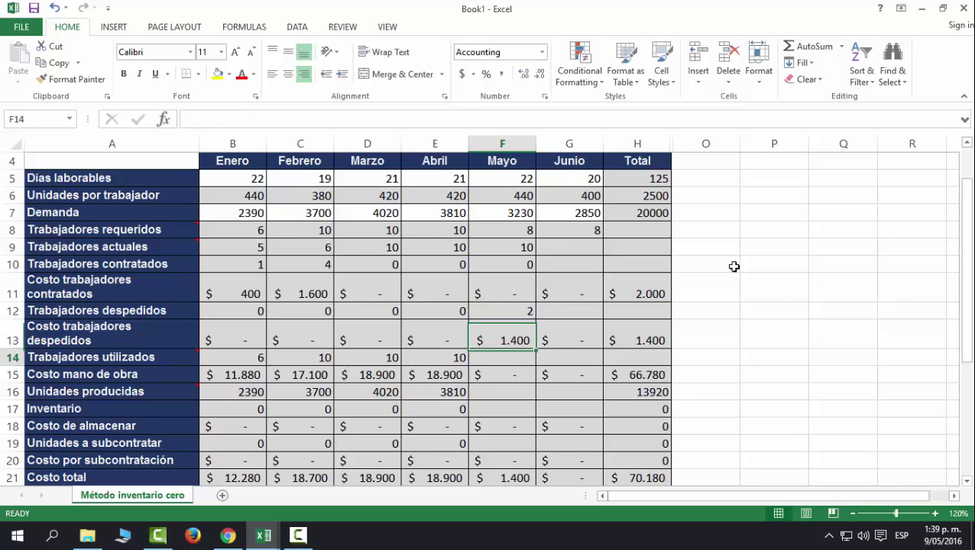
{"action": "type", "text": "8"}
{"action": "key", "text": "Return"}
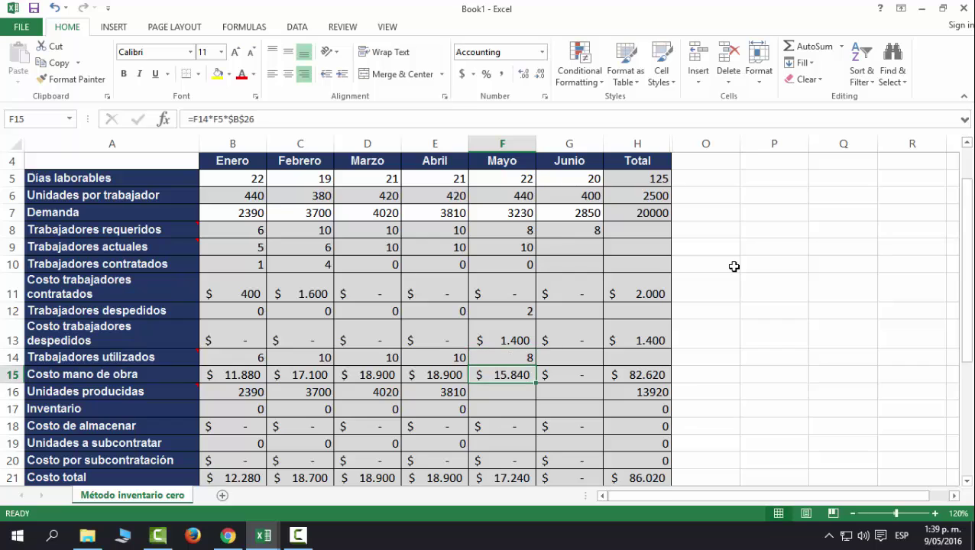
{"action": "key", "text": "Return"}
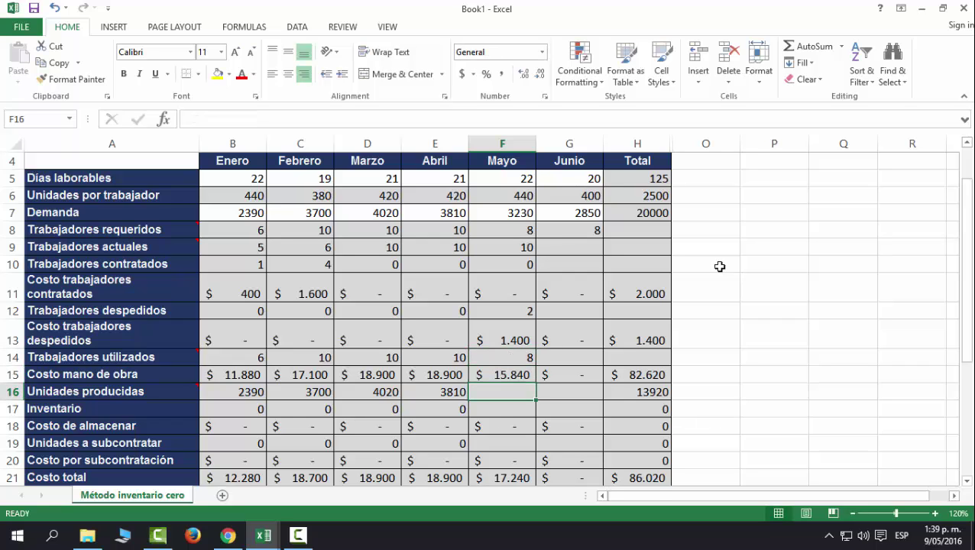
{"action": "left_click", "coordinate": [504, 336]}
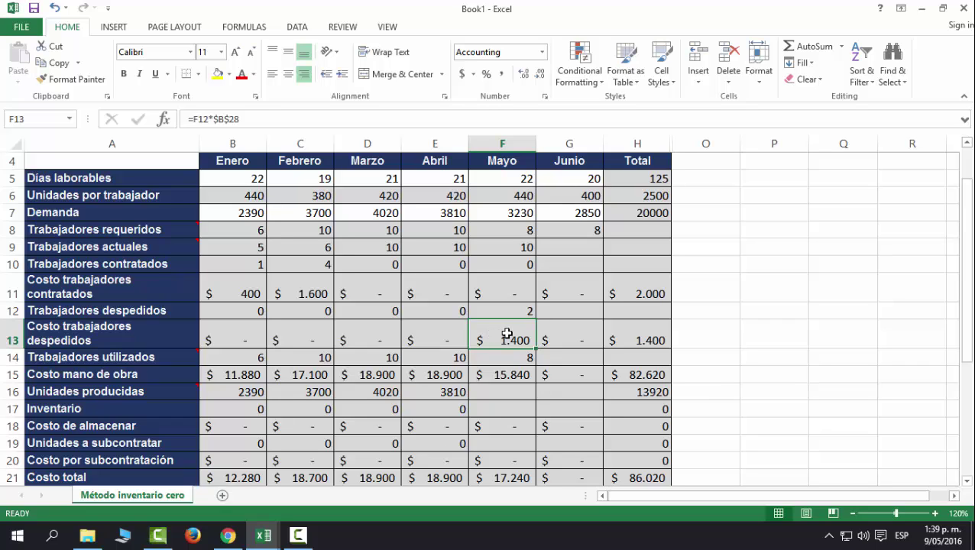
{"action": "left_click", "coordinate": [506, 373]}
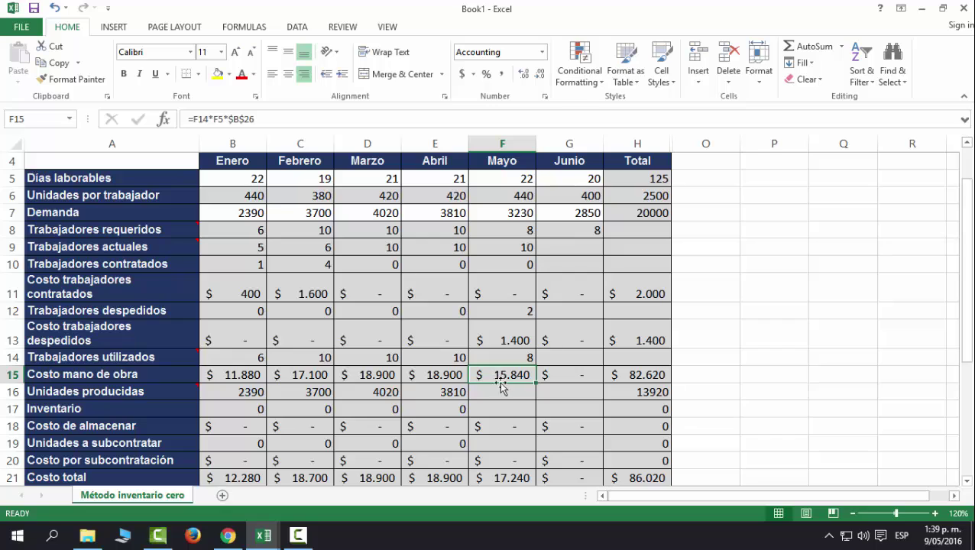
Enter May's 3230 units produced with zero inventory and zero units subcontracted
{"action": "left_click", "coordinate": [501, 391]}
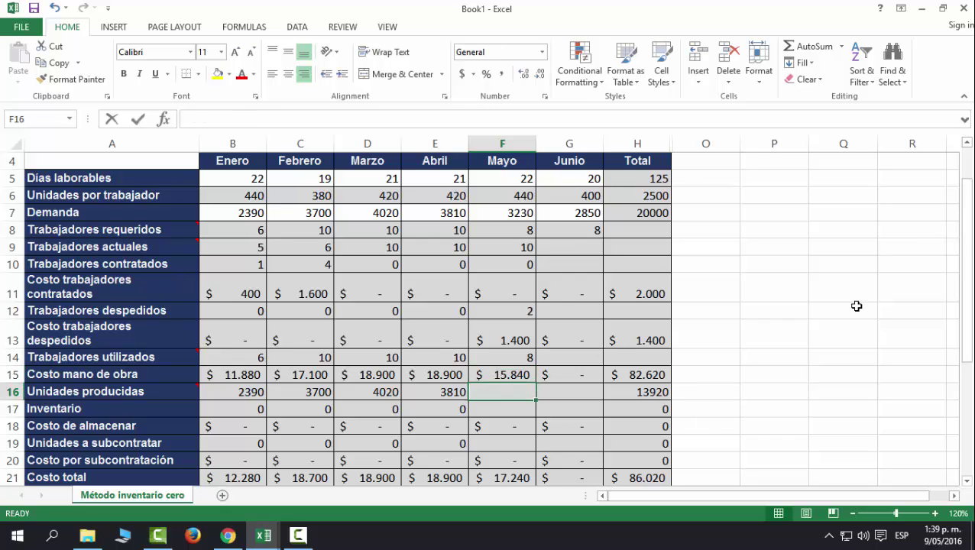
{"action": "type", "text": "3230"}
{"action": "key", "text": "Return"}
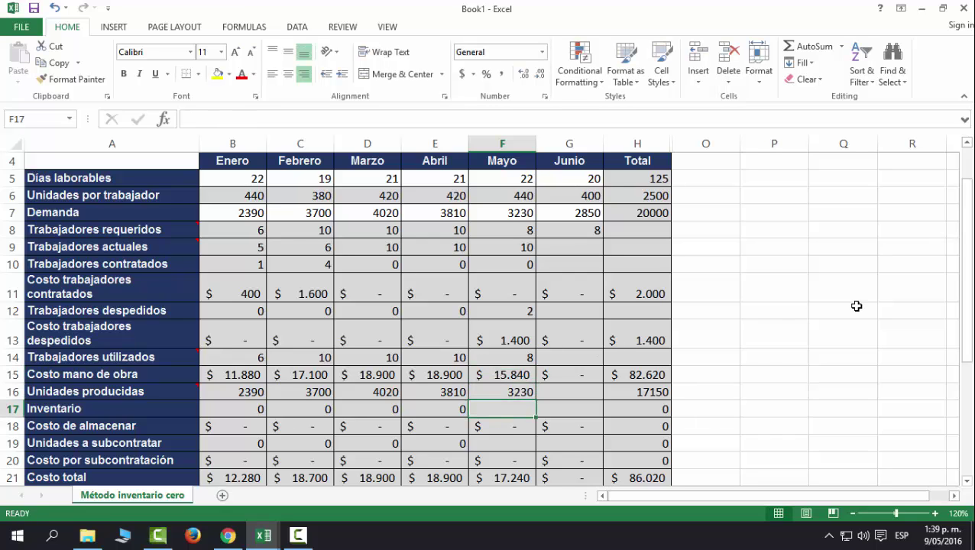
{"action": "type", "text": "0"}
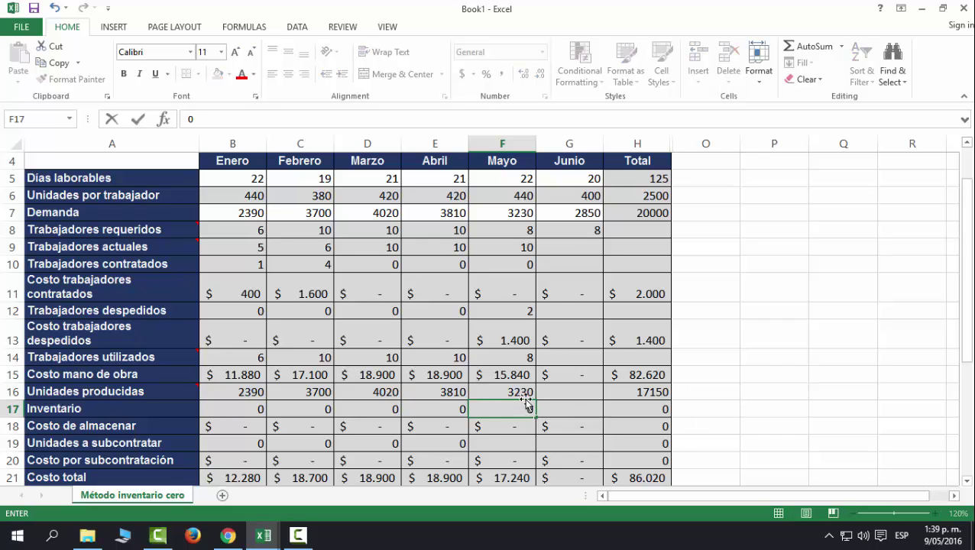
{"action": "key", "text": "Return"}
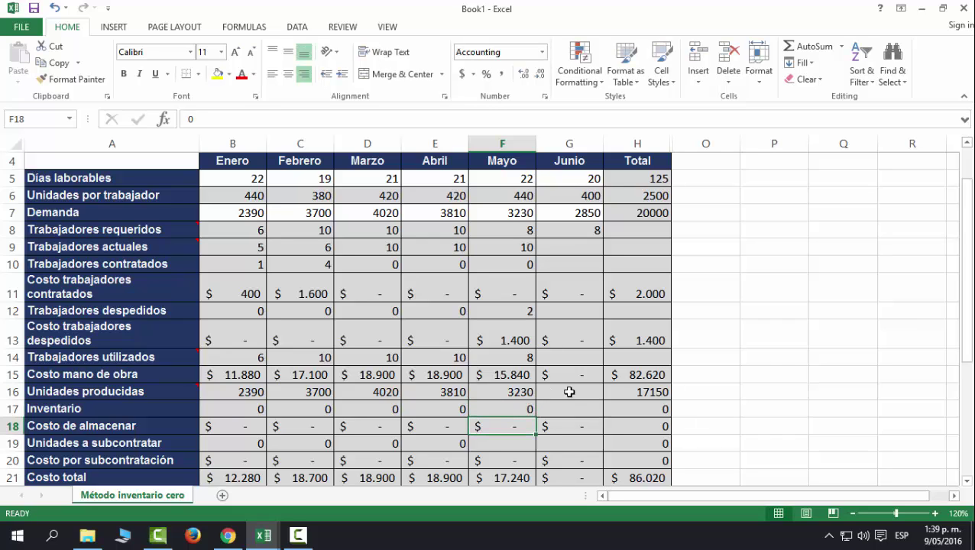
{"action": "left_click", "coordinate": [489, 441]}
{"action": "type", "text": "0"}
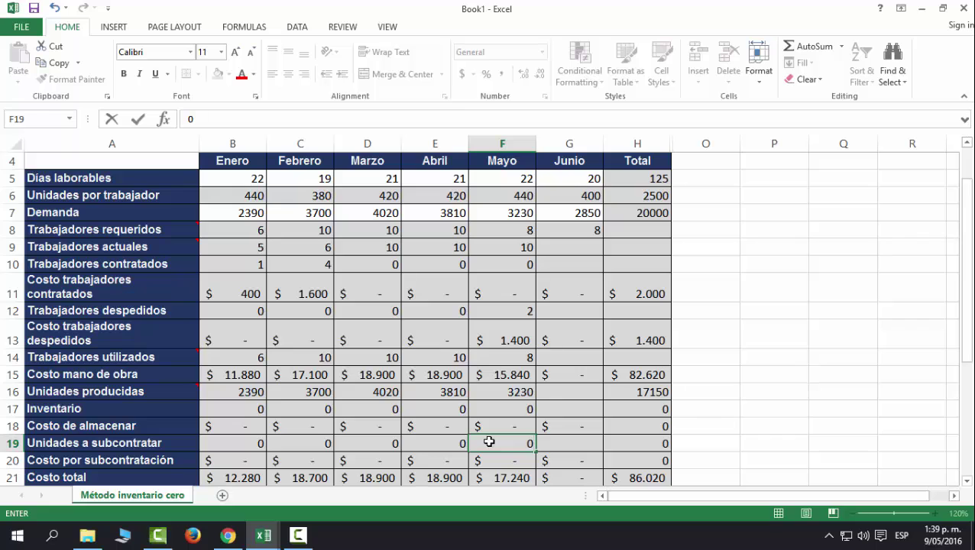
{"action": "key", "text": "Return"}
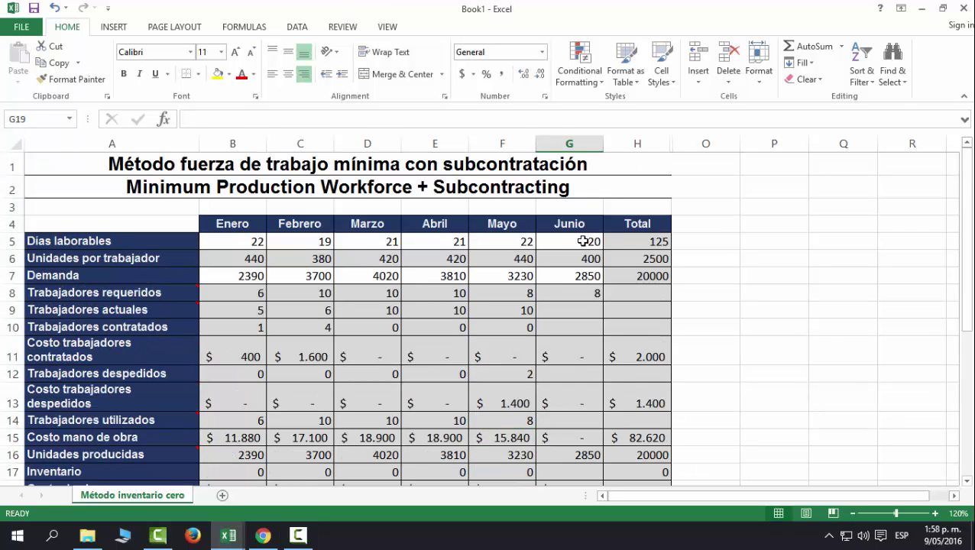
Review June's working days, demand and required workers, then enter 8 current workers and 0 hired
{"action": "left_click", "coordinate": [583, 241]}
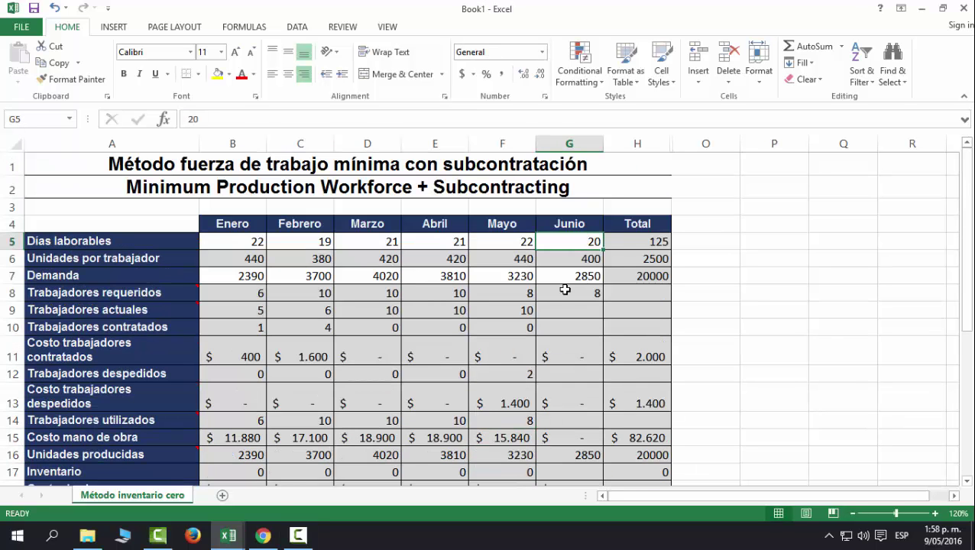
{"action": "left_click", "coordinate": [578, 277]}
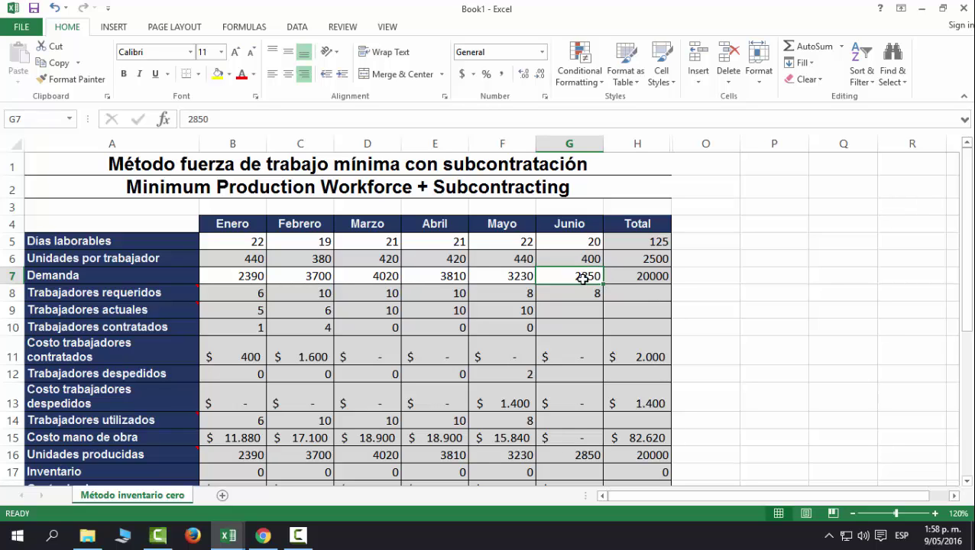
{"action": "left_click", "coordinate": [586, 292]}
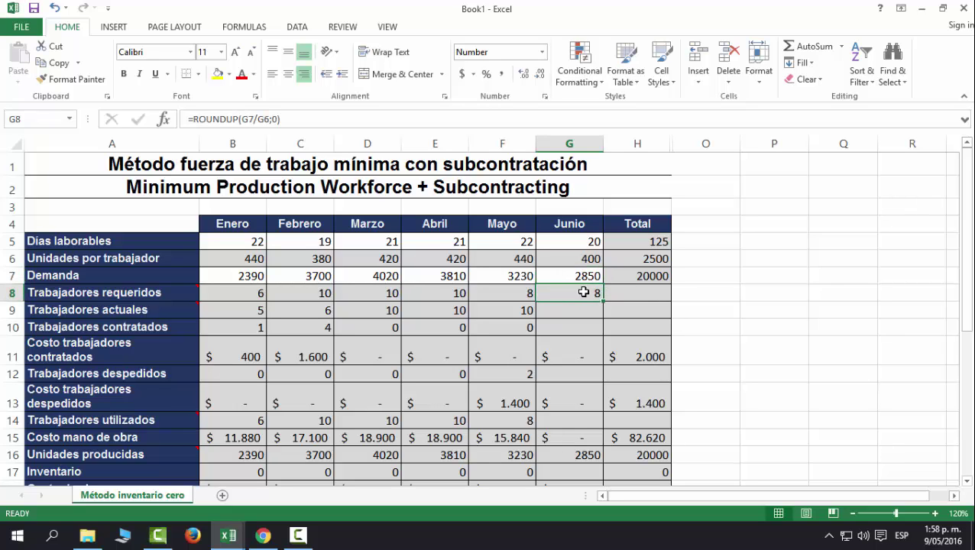
{"action": "left_click", "coordinate": [575, 309]}
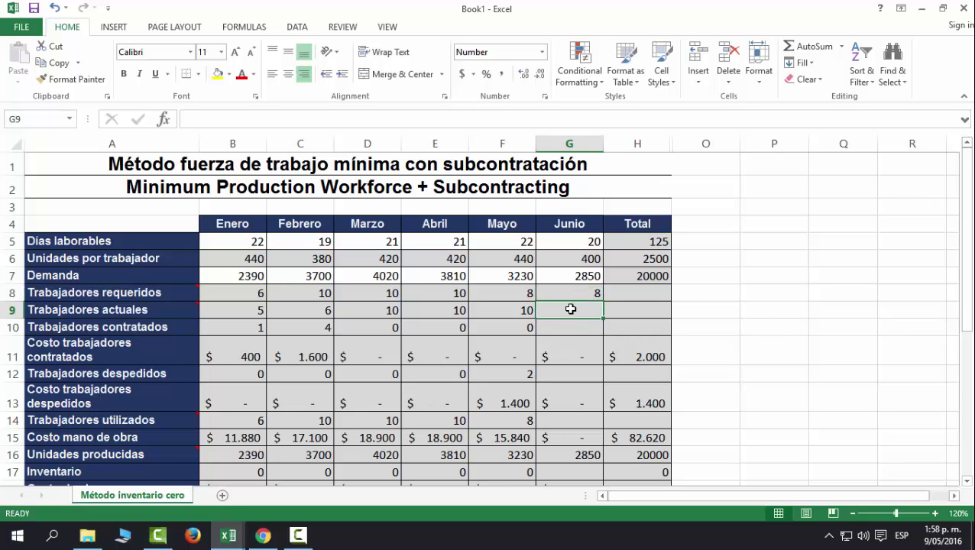
{"action": "type", "text": "8"}
{"action": "key", "text": "Return"}
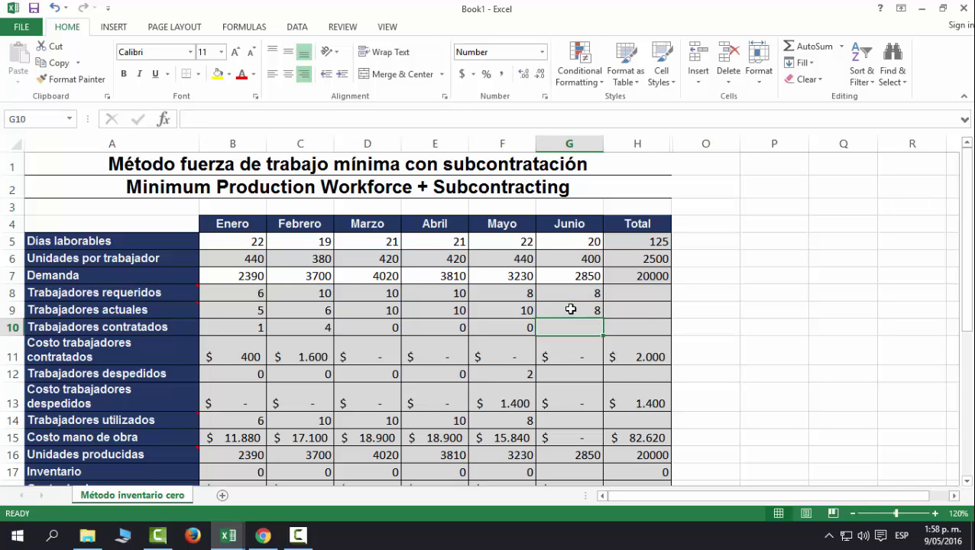
{"action": "type", "text": "0"}
{"action": "key", "text": "Return"}
Record 0 workers laid off and 8 workers used for June
{"action": "scroll", "coordinate": [569, 311], "scroll_direction": "down", "scroll_amount": 1}
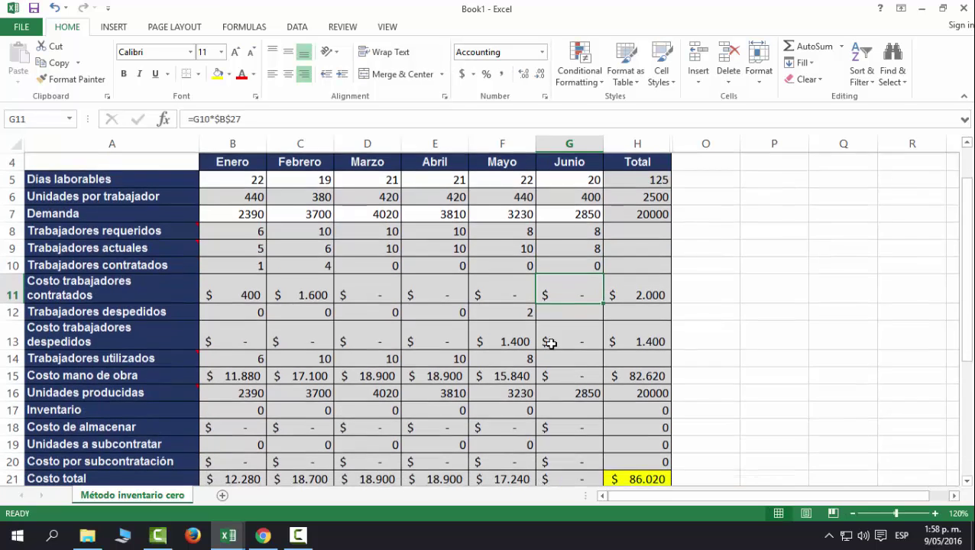
{"action": "left_click", "coordinate": [578, 314]}
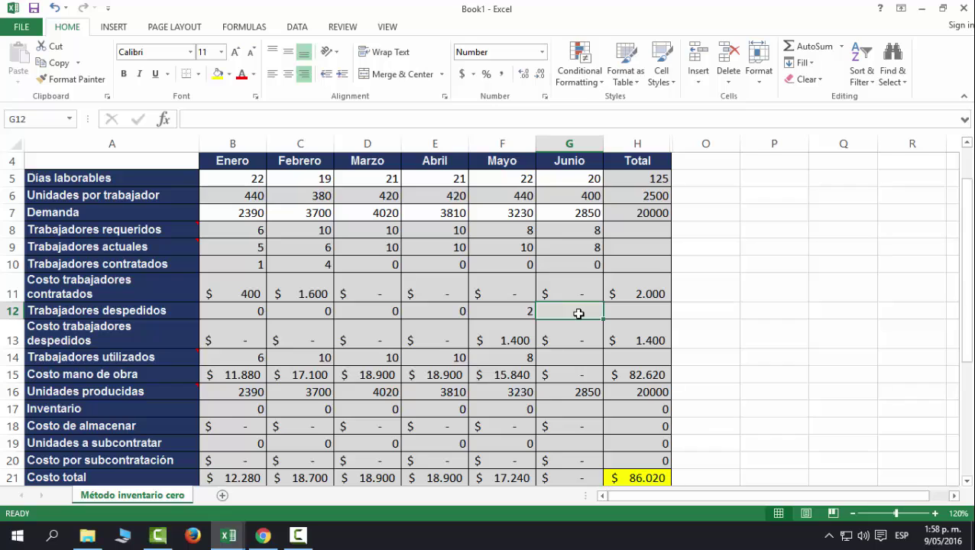
{"action": "type", "text": "0"}
{"action": "key", "text": "Return"}
{"action": "left_click", "coordinate": [573, 357]}
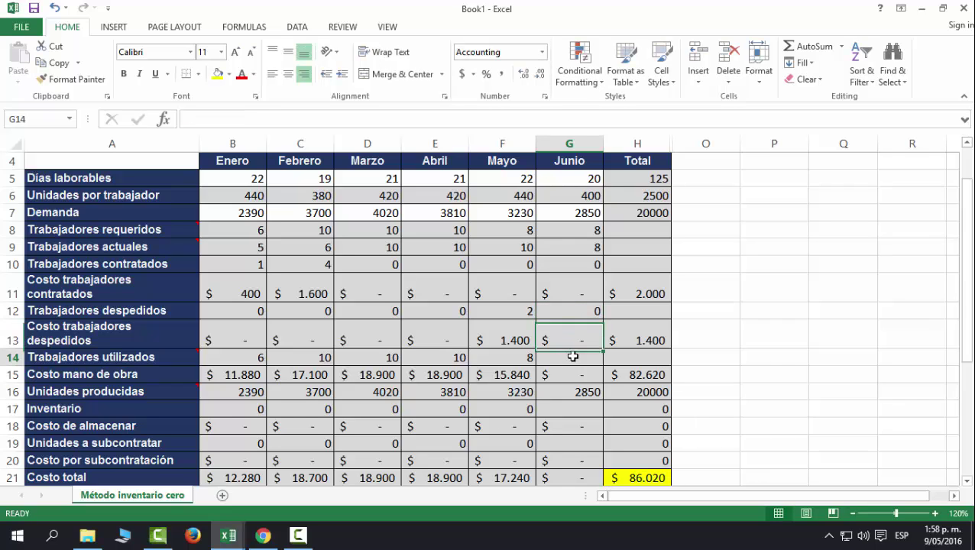
{"action": "type", "text": "8"}
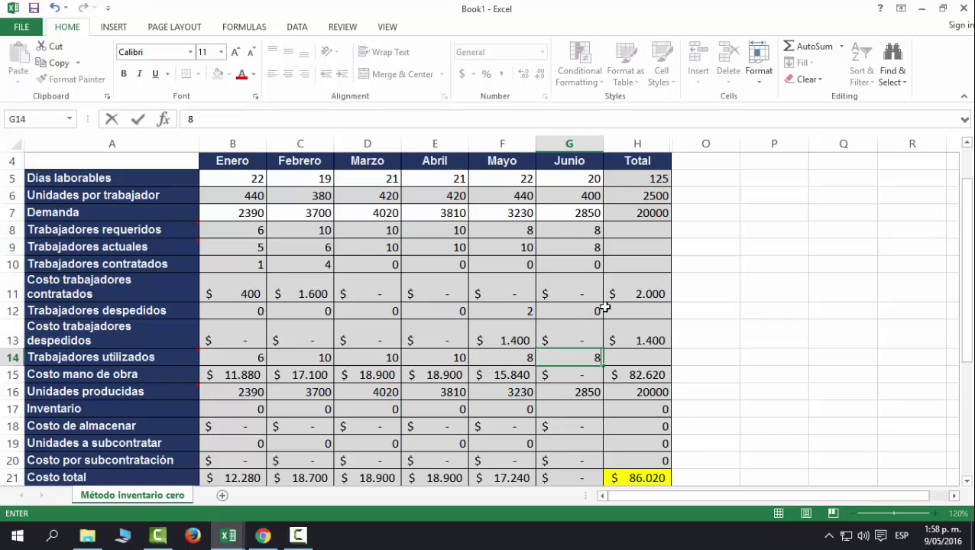
{"action": "key", "text": "Return"}
Enter June's 2850 units produced with zero inventory and zero subcontracting
{"action": "key", "text": "Return"}
{"action": "type", "text": "285"}
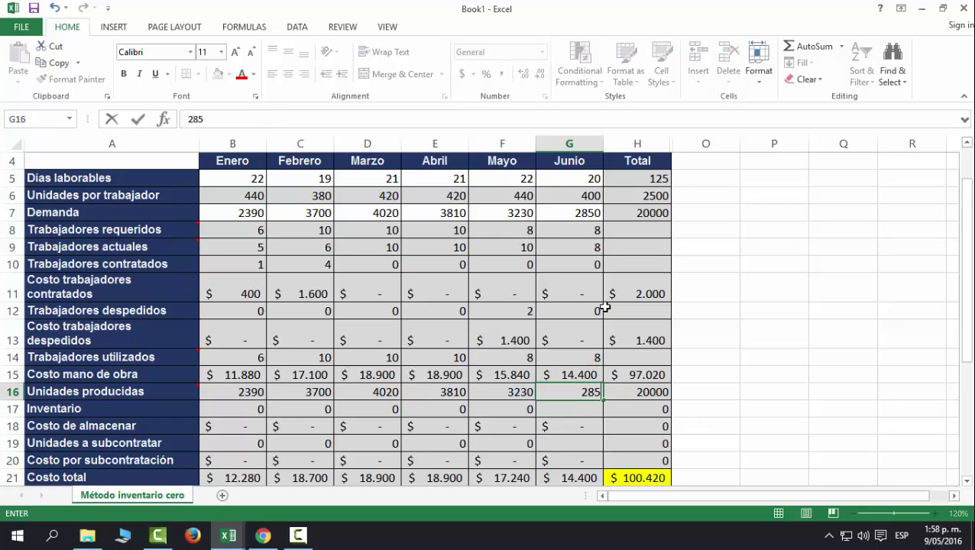
{"action": "type", "text": "0"}
{"action": "key", "text": "Return"}
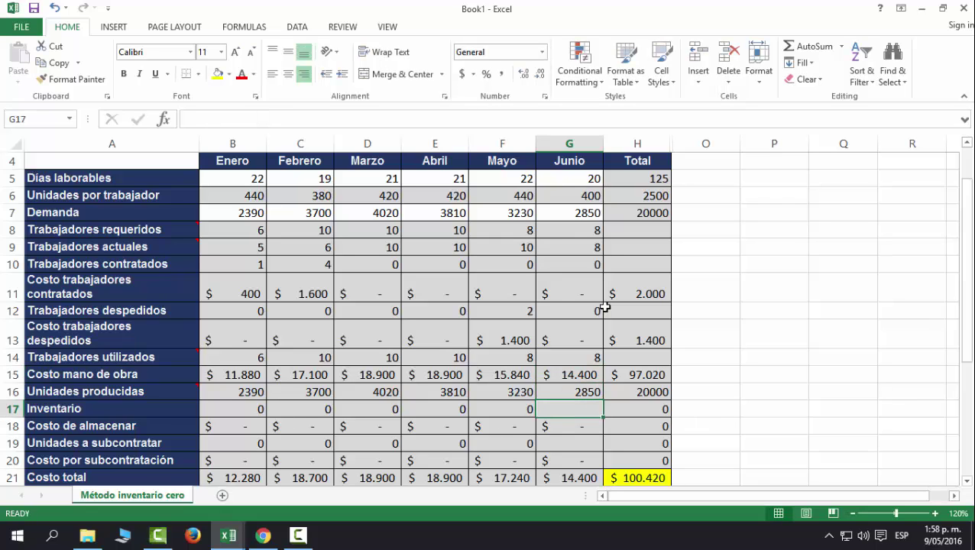
{"action": "type", "text": "0"}
{"action": "key", "text": "Return"}
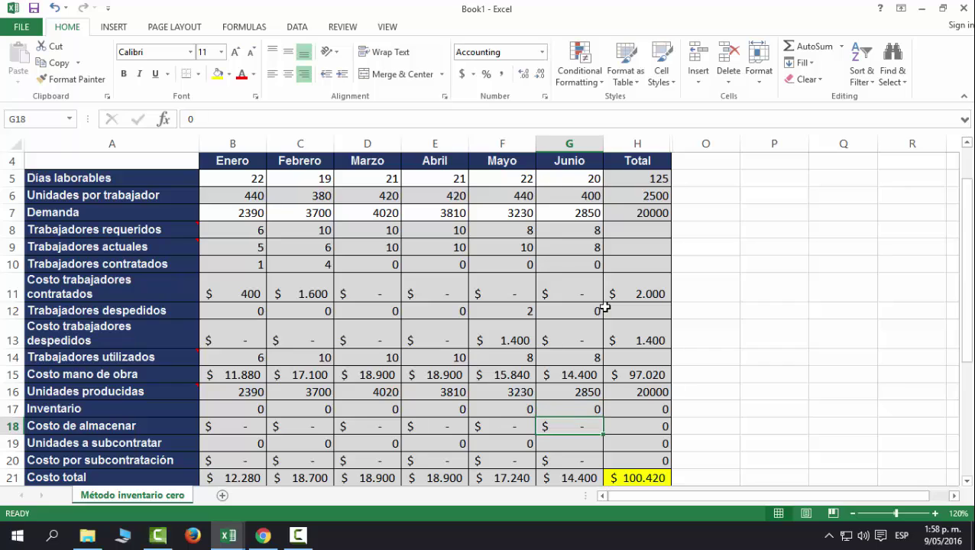
{"action": "key", "text": "Return"}
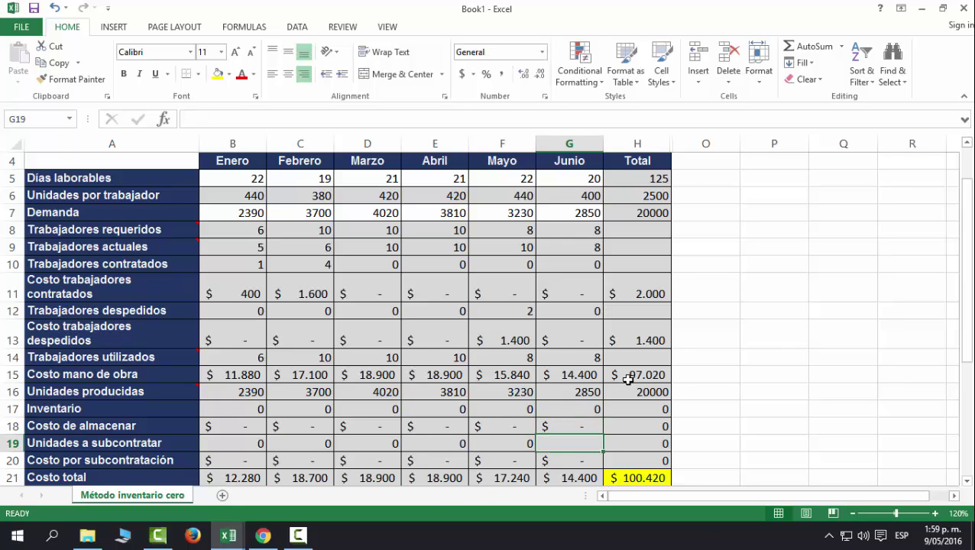
{"action": "type", "text": "0"}
{"action": "key", "text": "Return"}
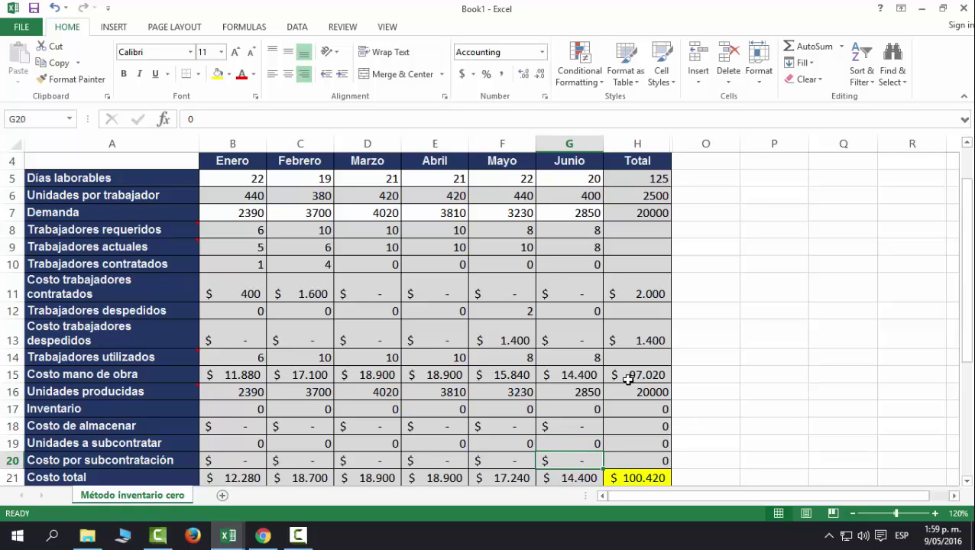
{"action": "scroll", "coordinate": [649, 370], "scroll_direction": "down", "scroll_amount": 1}
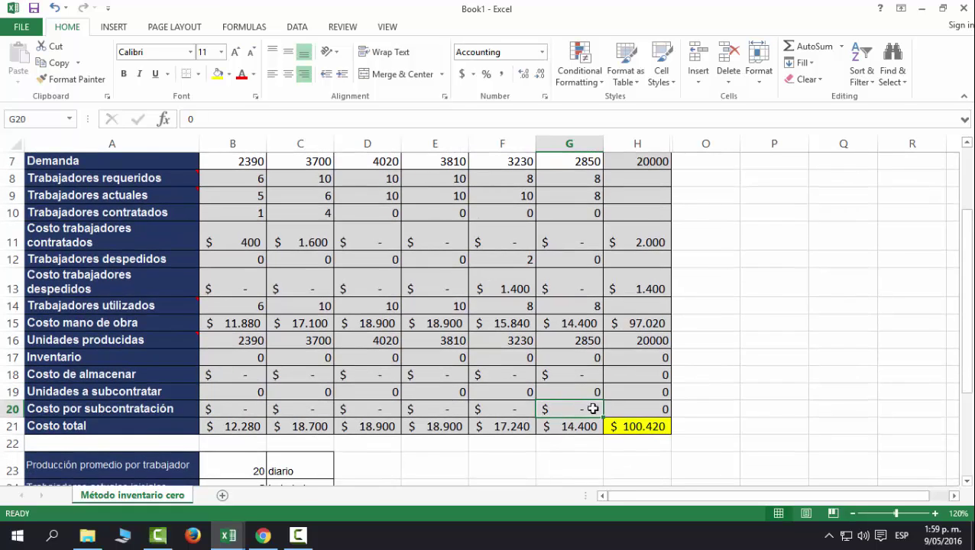
{"action": "left_click", "coordinate": [565, 425]}
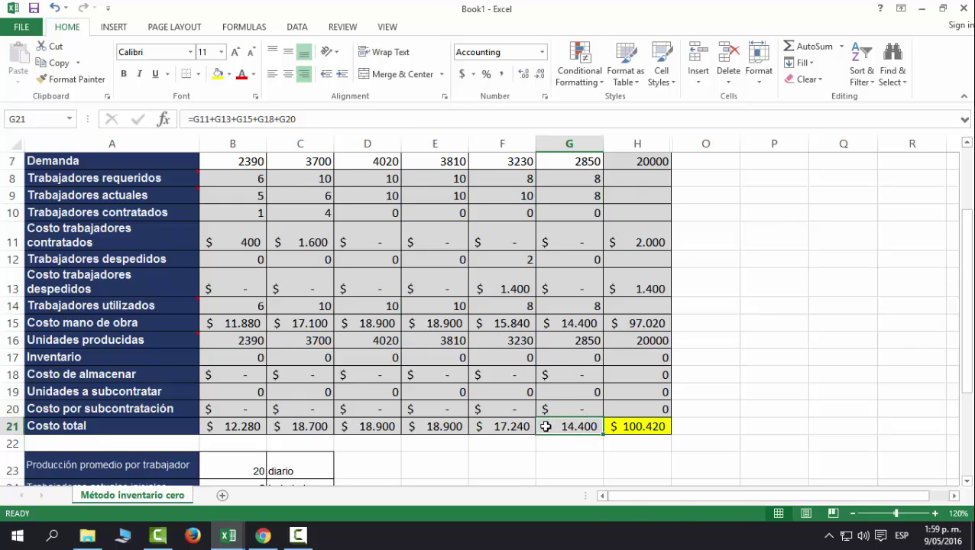
{"action": "left_click_drag", "start_coordinate": [544, 425], "coordinate": [209, 425]}
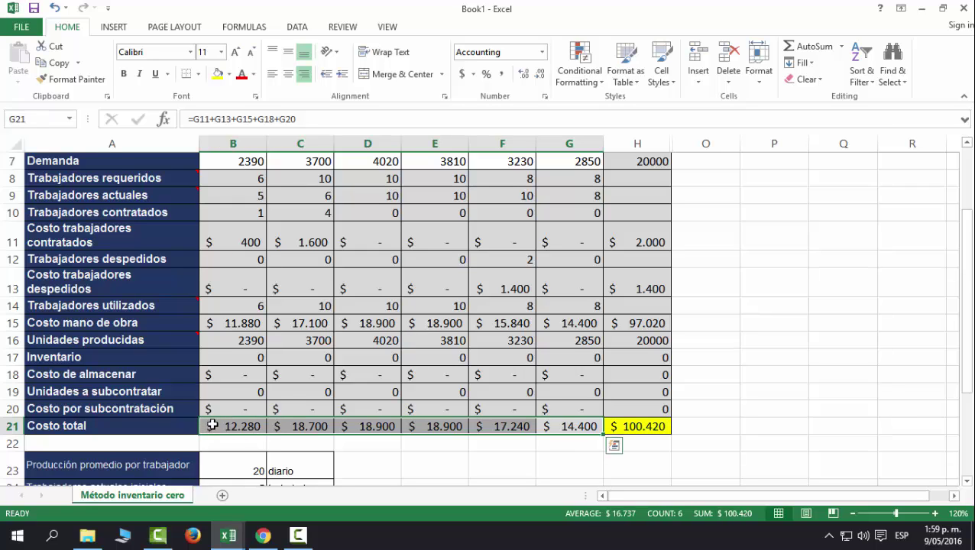
{"action": "left_click", "coordinate": [639, 426]}
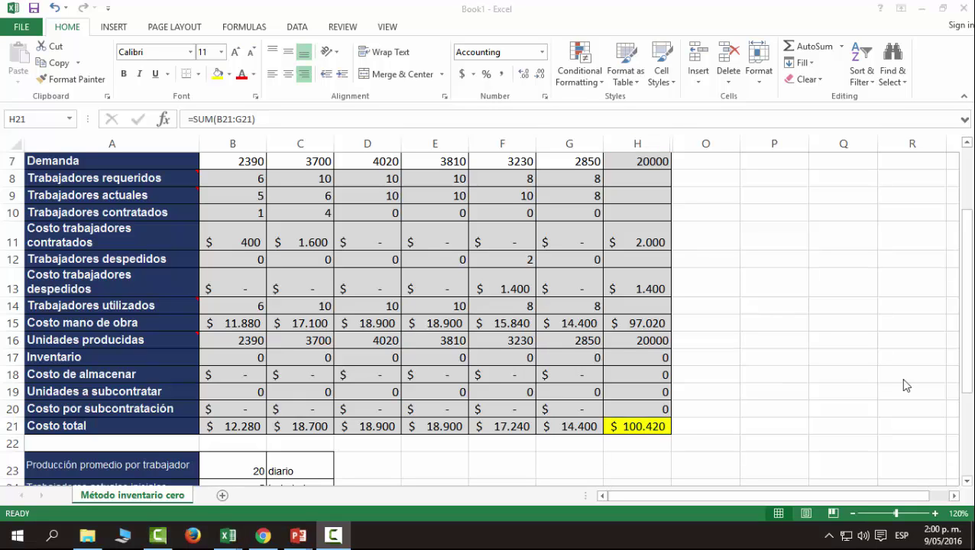
{"action": "left_click", "coordinate": [623, 432]}
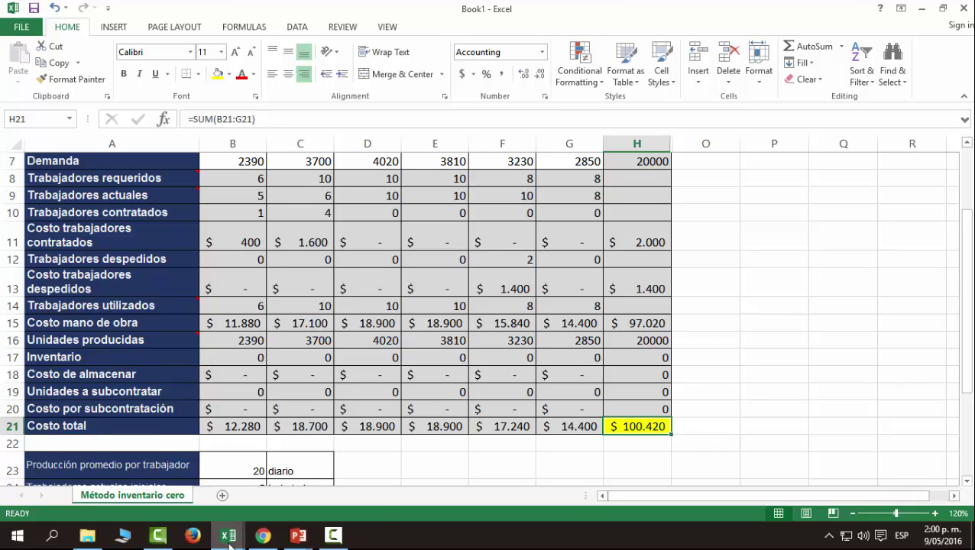
{"action": "left_click", "coordinate": [230, 542]}
Switch to the Libro1 template and select its January–June working days and demand rows
{"action": "left_click", "coordinate": [174, 483]}
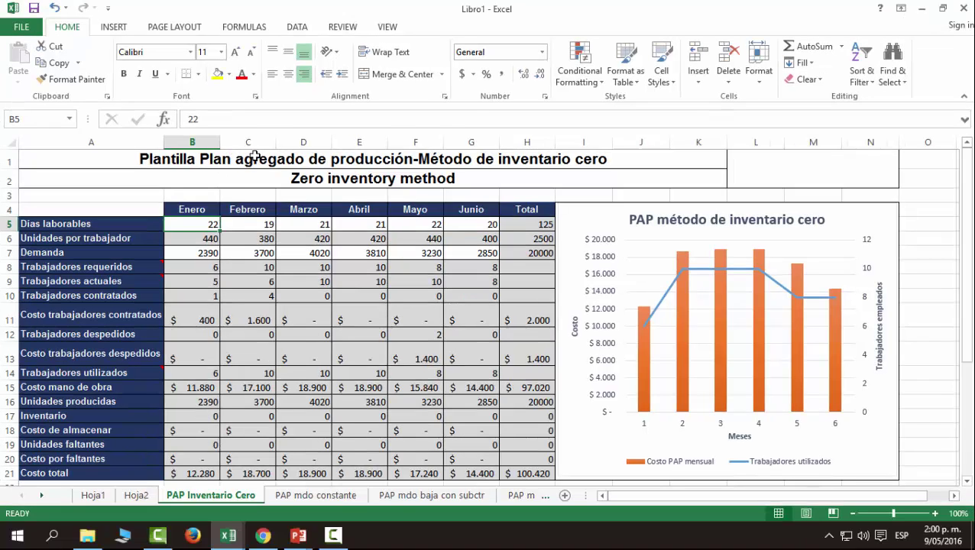
{"action": "left_click", "coordinate": [301, 162]}
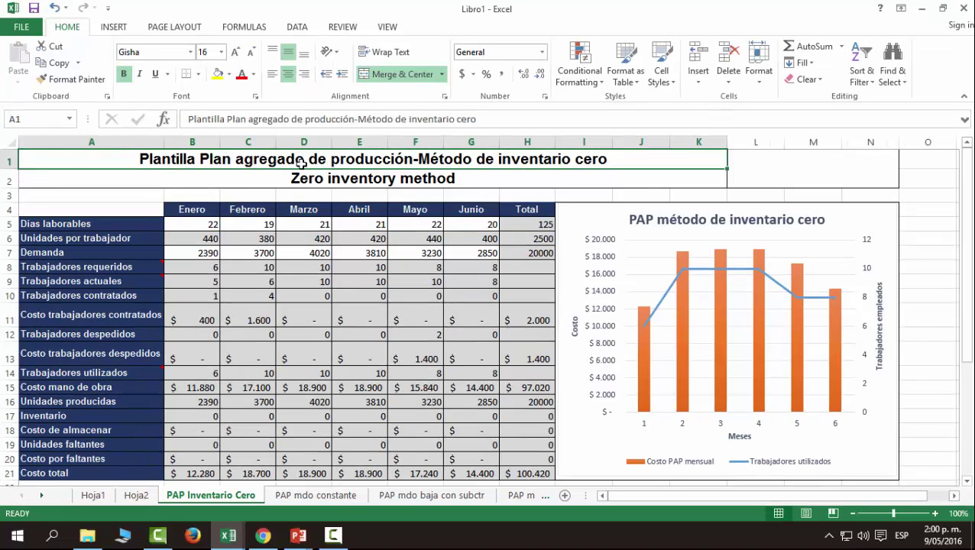
{"action": "left_click", "coordinate": [209, 252]}
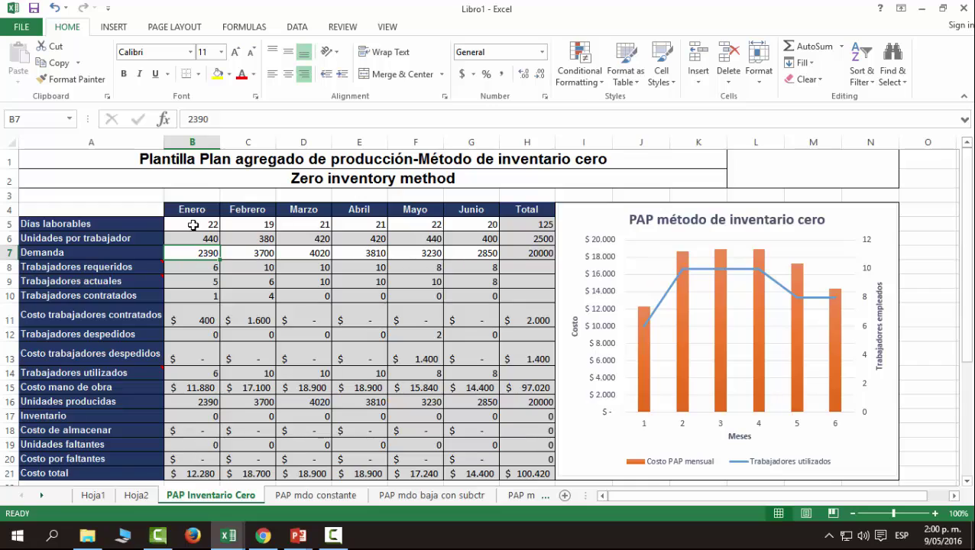
{"action": "left_click", "coordinate": [195, 223]}
{"action": "left_click_drag", "start_coordinate": [214, 224], "coordinate": [489, 225]}
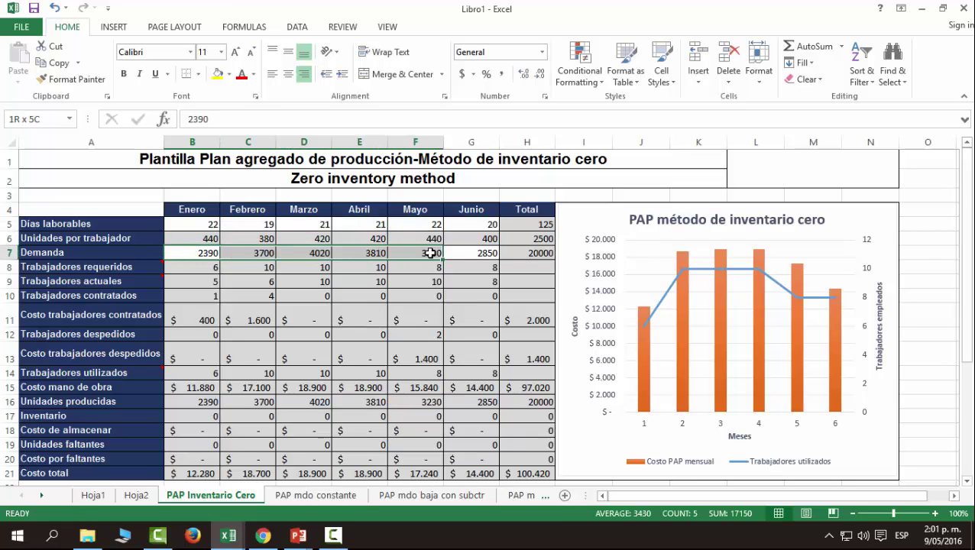
{"action": "left_click_drag", "start_coordinate": [195, 252], "coordinate": [481, 253]}
Select the template's input parameters B23:B30 and inspect the H21 total cost formula
{"action": "scroll", "coordinate": [360, 342], "scroll_direction": "down", "scroll_amount": 3}
{"action": "scroll", "coordinate": [360, 342], "scroll_direction": "down", "scroll_amount": 1}
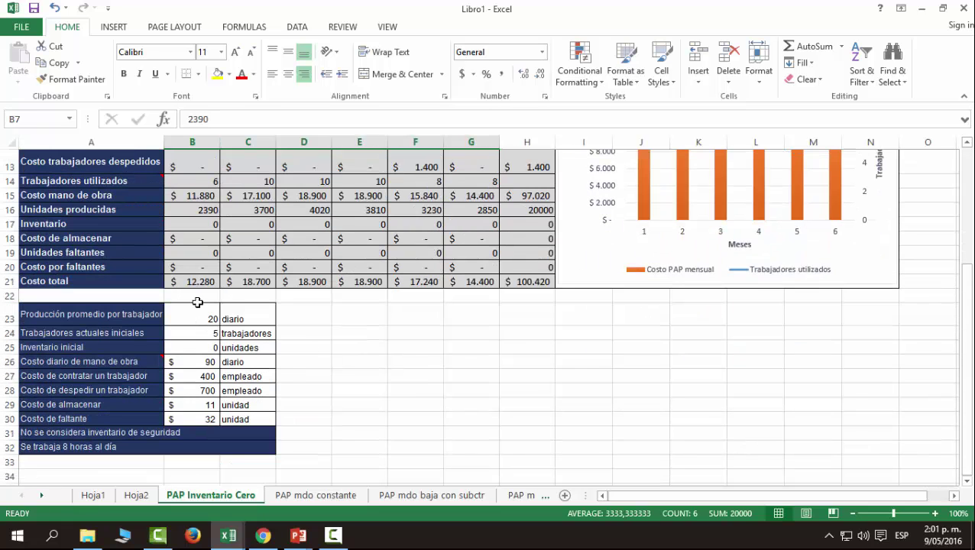
{"action": "mouse_move", "coordinate": [201, 319]}
{"action": "left_mouse_down"}
{"action": "mouse_move", "coordinate": [186, 276]}
{"action": "mouse_move", "coordinate": [208, 320]}
{"action": "mouse_move", "coordinate": [203, 379]}
{"action": "left_mouse_up"}
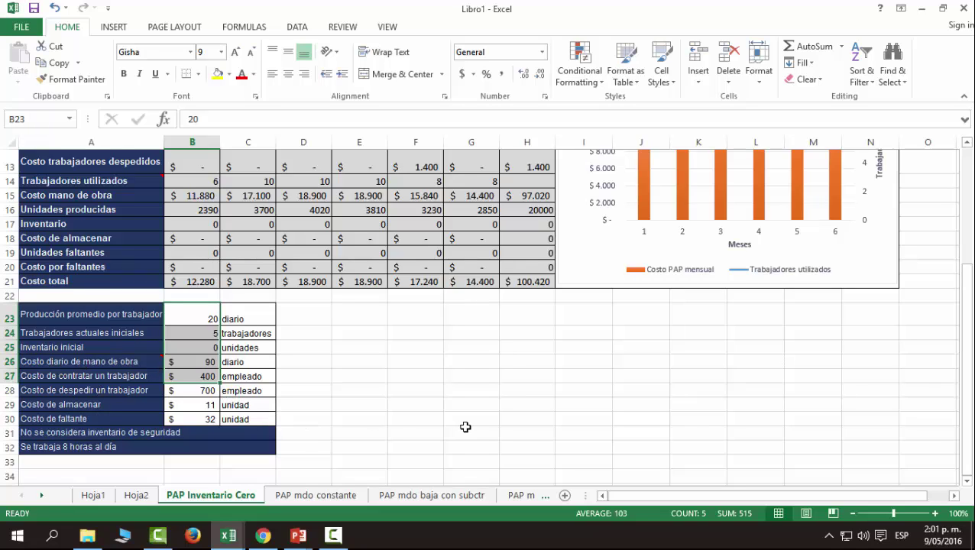
{"action": "left_click_drag", "start_coordinate": [205, 318], "coordinate": [199, 417]}
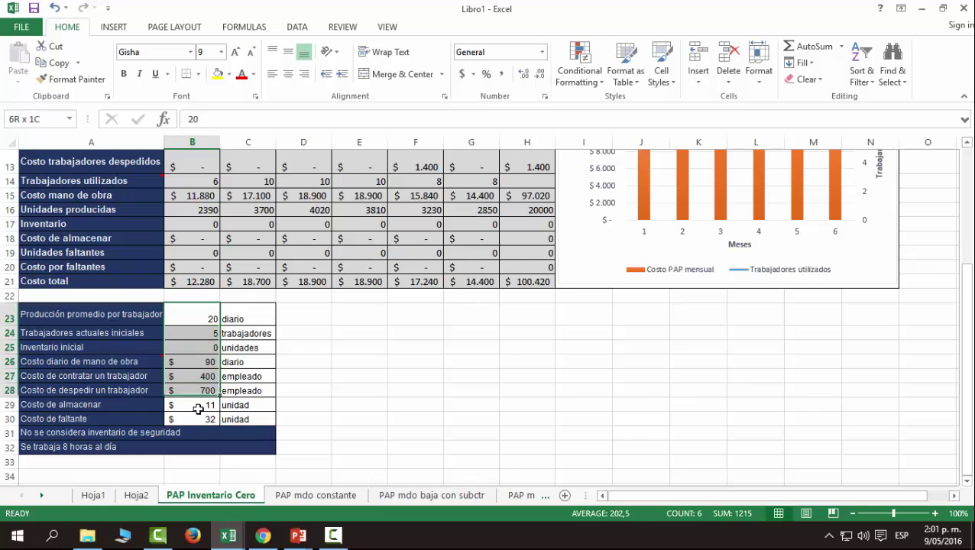
{"action": "scroll", "coordinate": [229, 378], "scroll_direction": "up", "scroll_amount": 3}
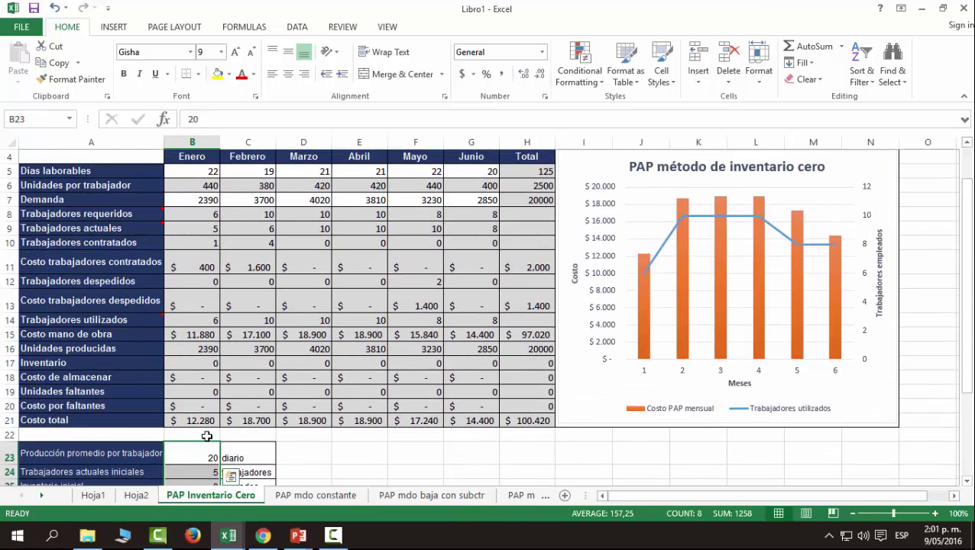
{"action": "left_click", "coordinate": [535, 418]}
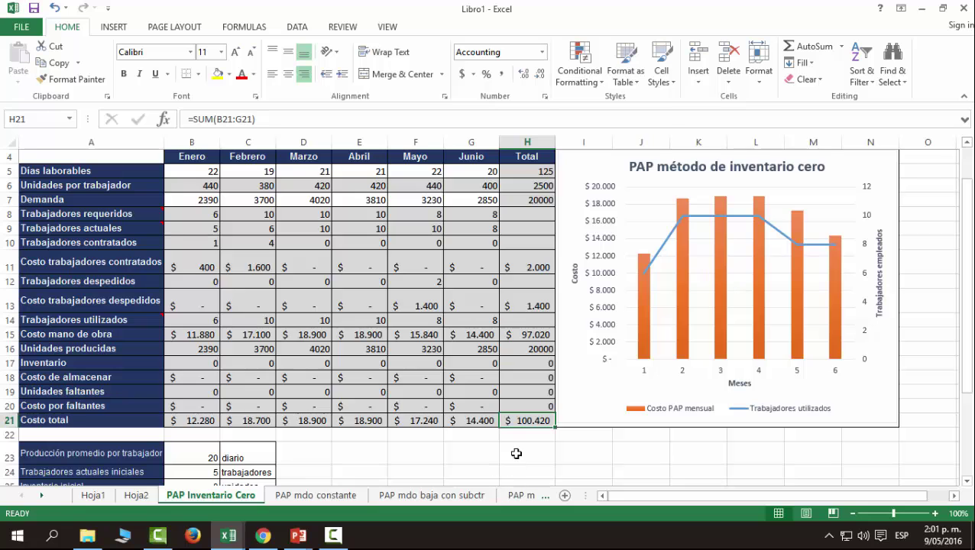
{"action": "scroll", "coordinate": [208, 330], "scroll_direction": "up", "scroll_amount": 1}
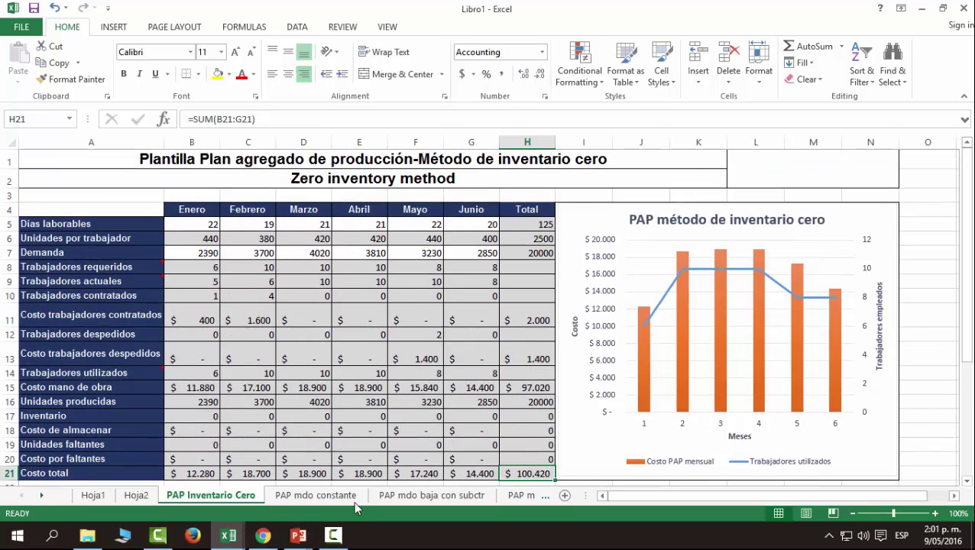
Bring up the Método delphi-Pronóstico de demanda slide show and exit to Normal view on VISITA
{"action": "mouse_move", "coordinate": [304, 539]}
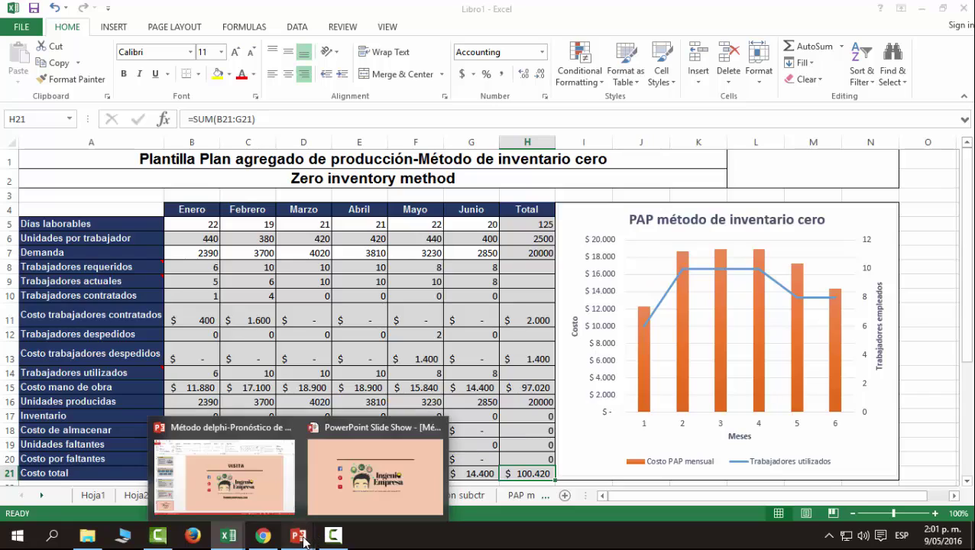
{"action": "left_click", "coordinate": [384, 490]}
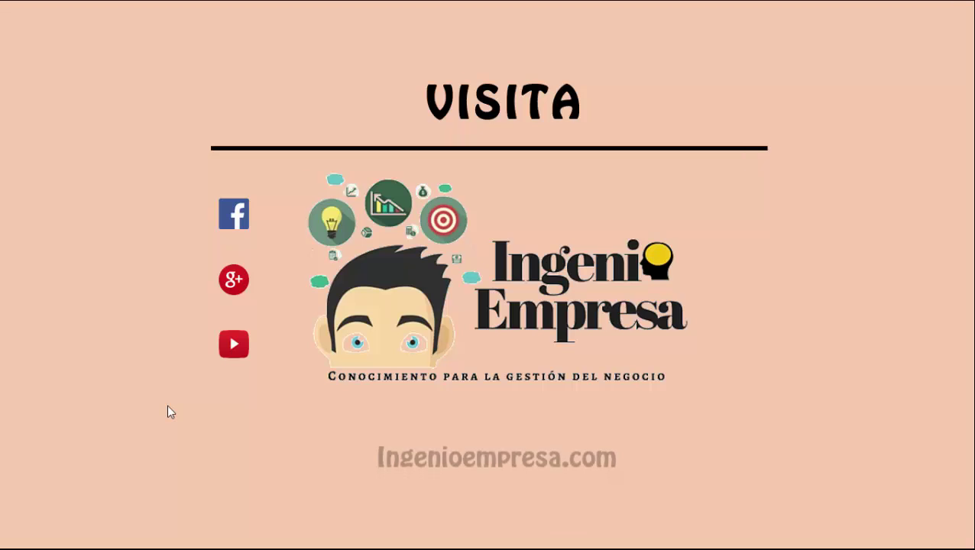
{"action": "key", "text": "Escape"}
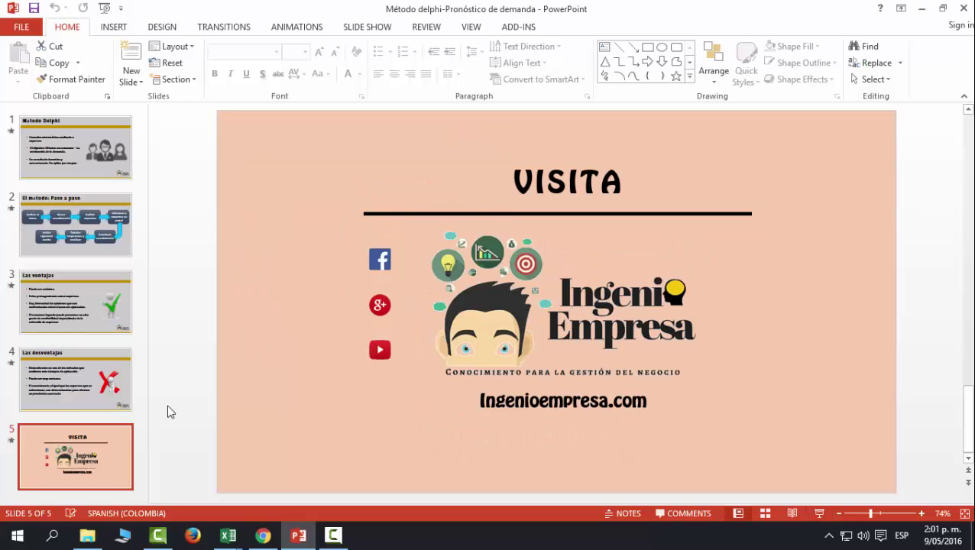